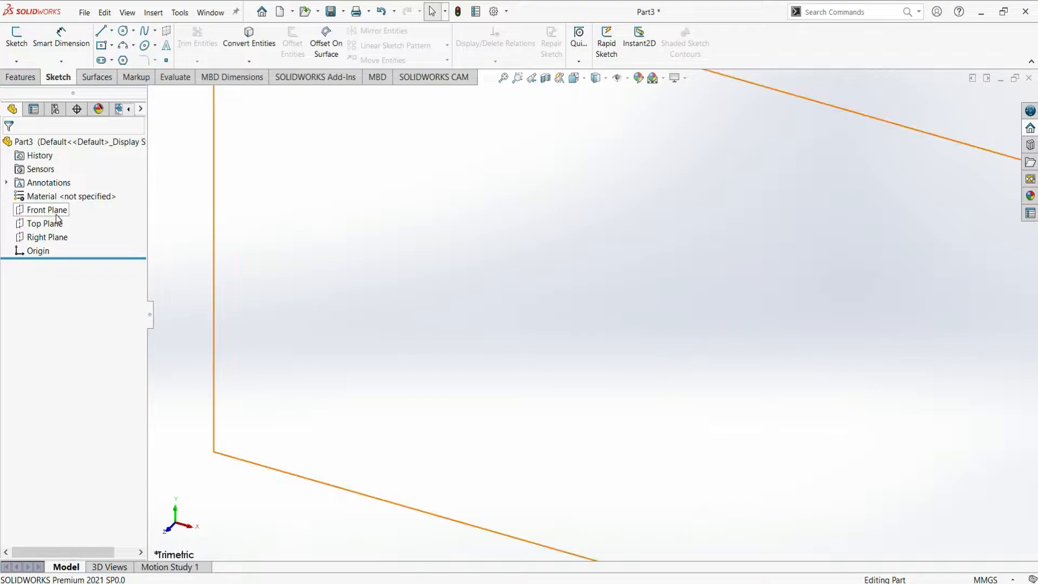
Sketch an ellipse centred on the origin on the Front Plane, about 25.5 mm wide and 17.3 mm high.
left_click(55, 211)
left_click(67, 198)
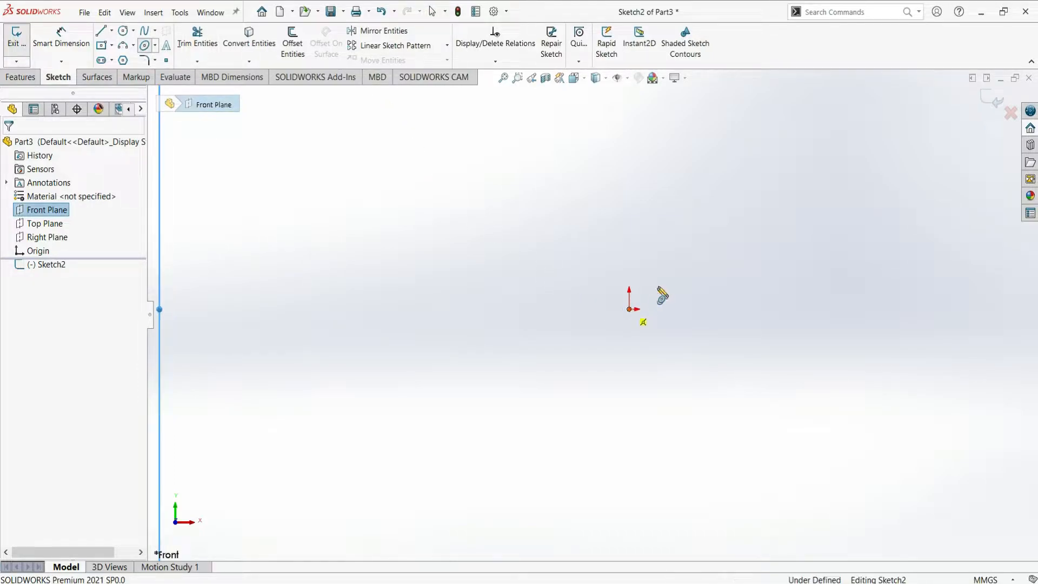
left_click(629, 309)
left_click(696, 309)
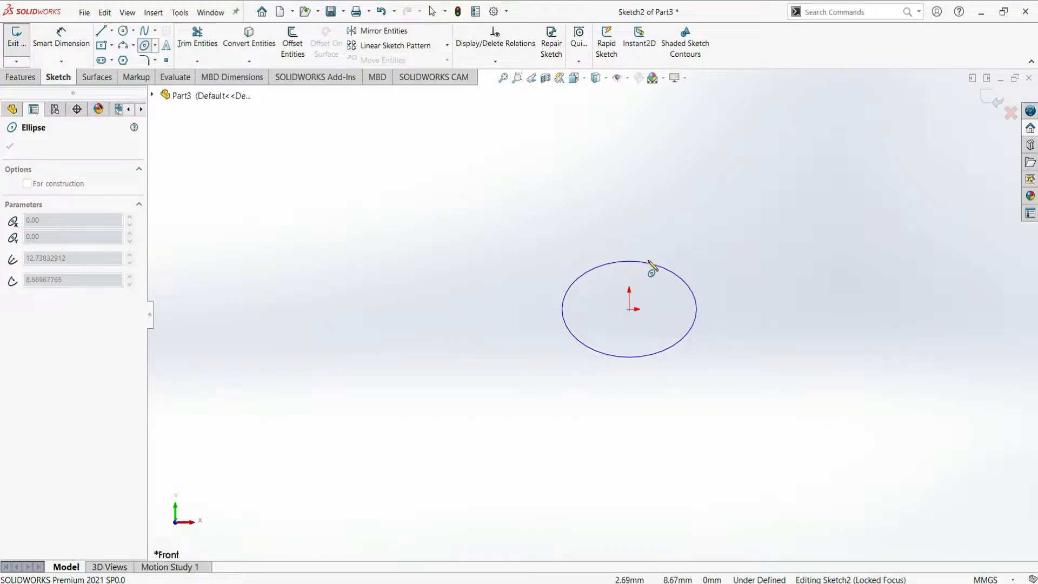
left_click(649, 262)
key("Escape")
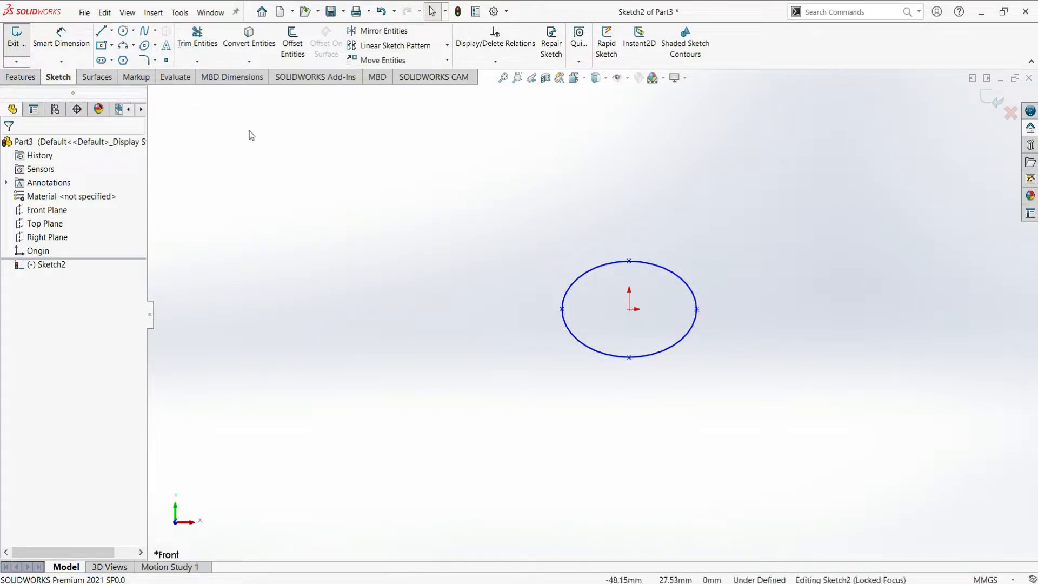
Dimension the ellipse's height between its upper and lower points and set it to 40 mm.
left_click(61, 37)
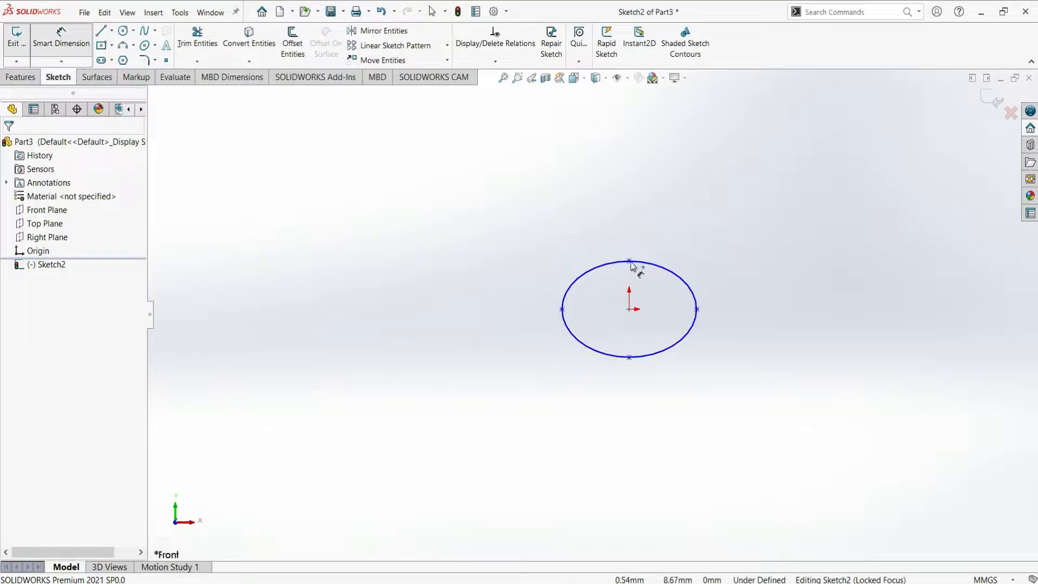
left_click(629, 357)
left_click(629, 261)
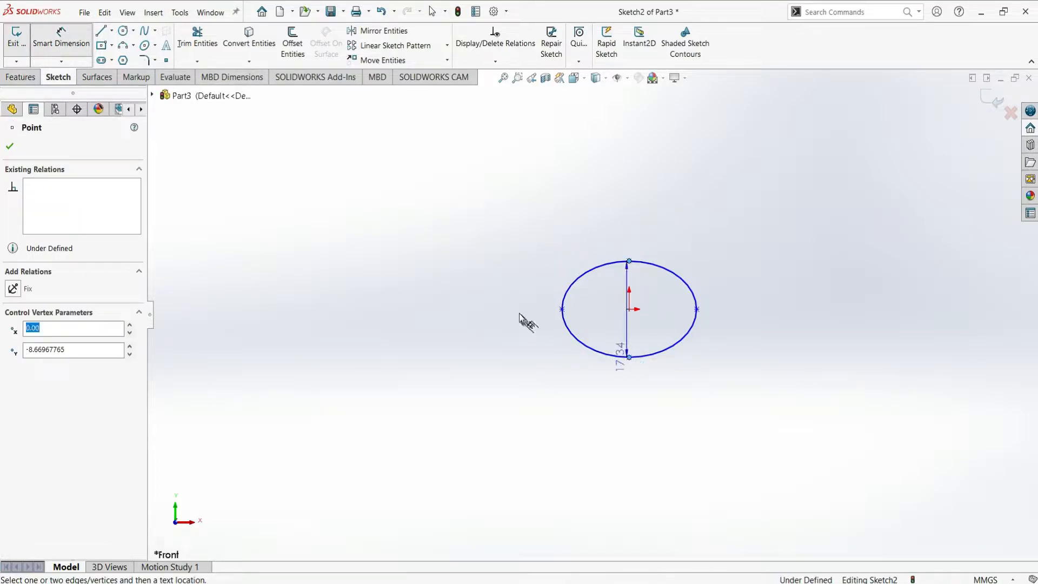
left_click(518, 318)
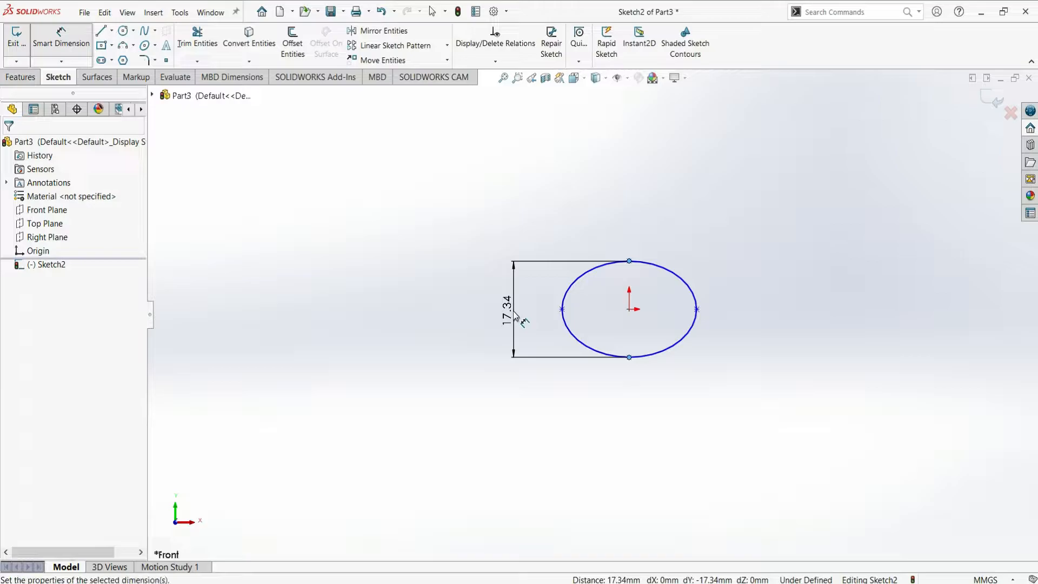
type("40")
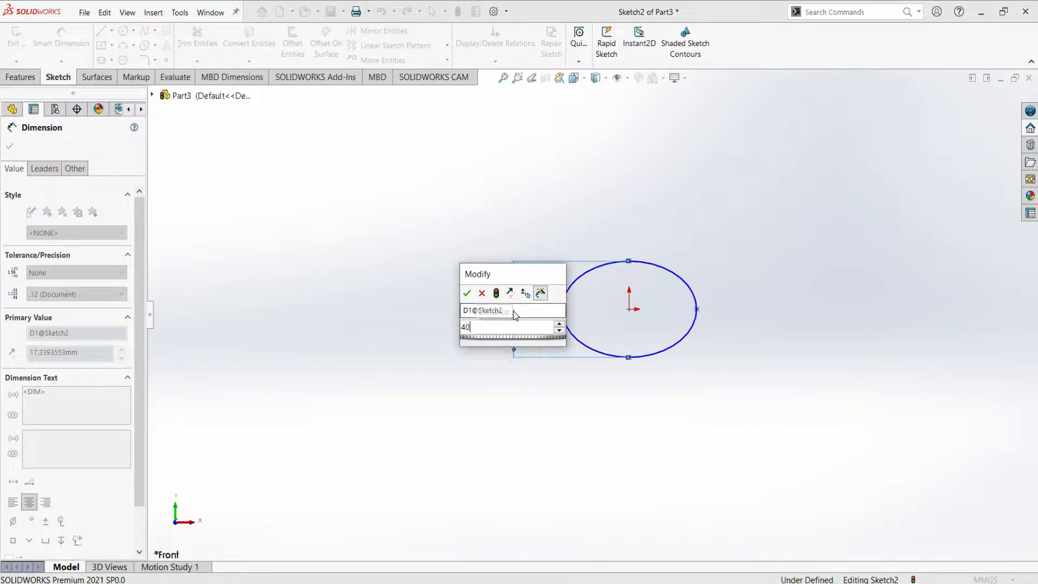
key("Return")
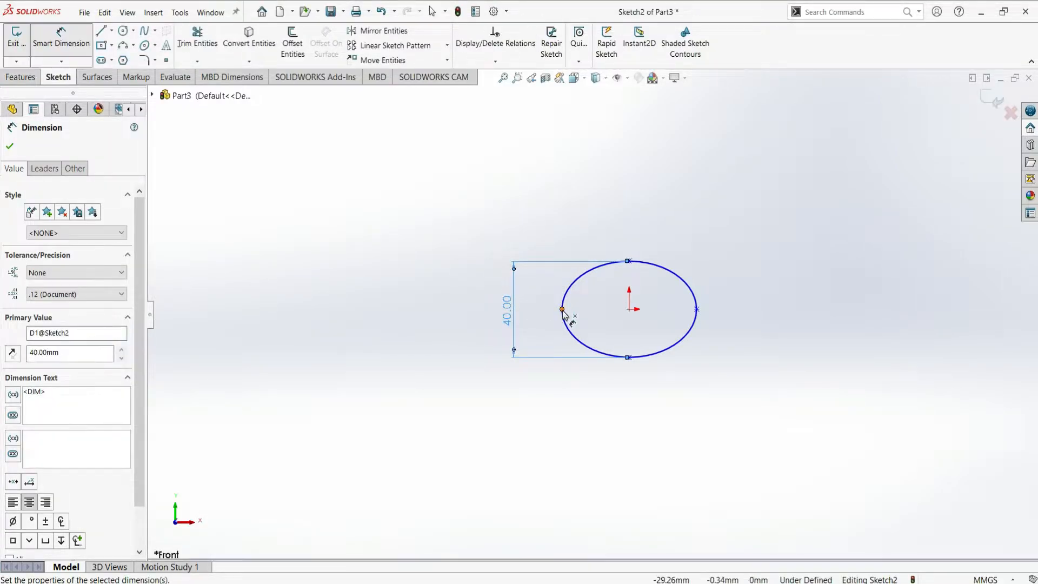
Dimension the ellipse's width between its two side points and set it to 50 mm.
left_click(696, 309)
left_click(697, 309)
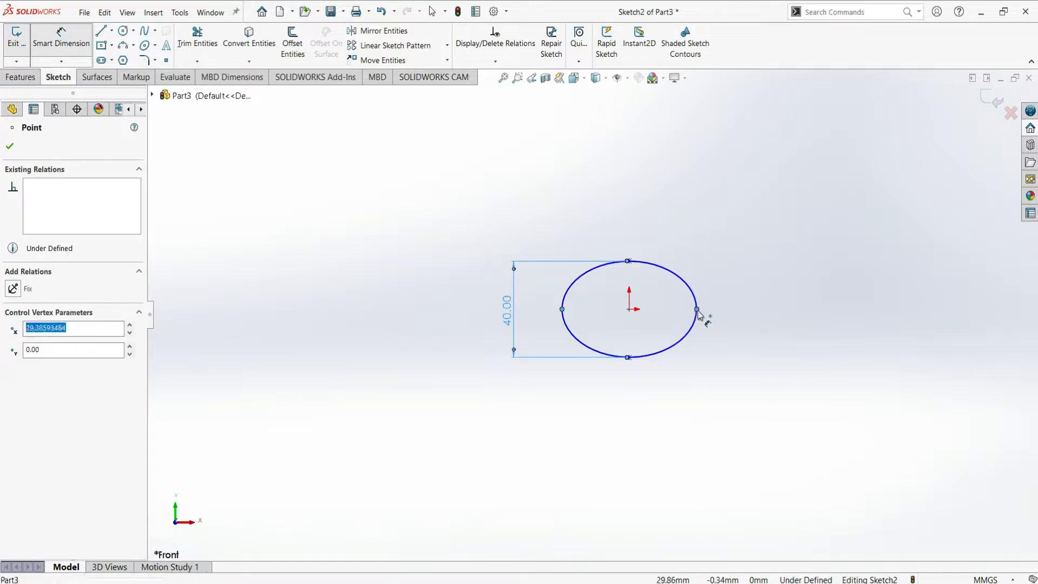
left_click(631, 407)
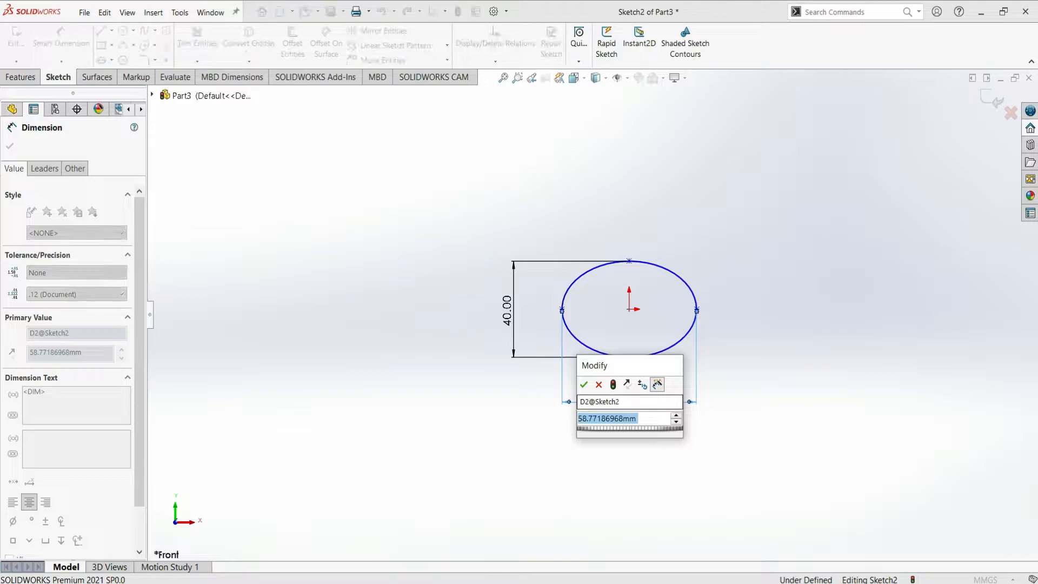
type("60")
key("Return")
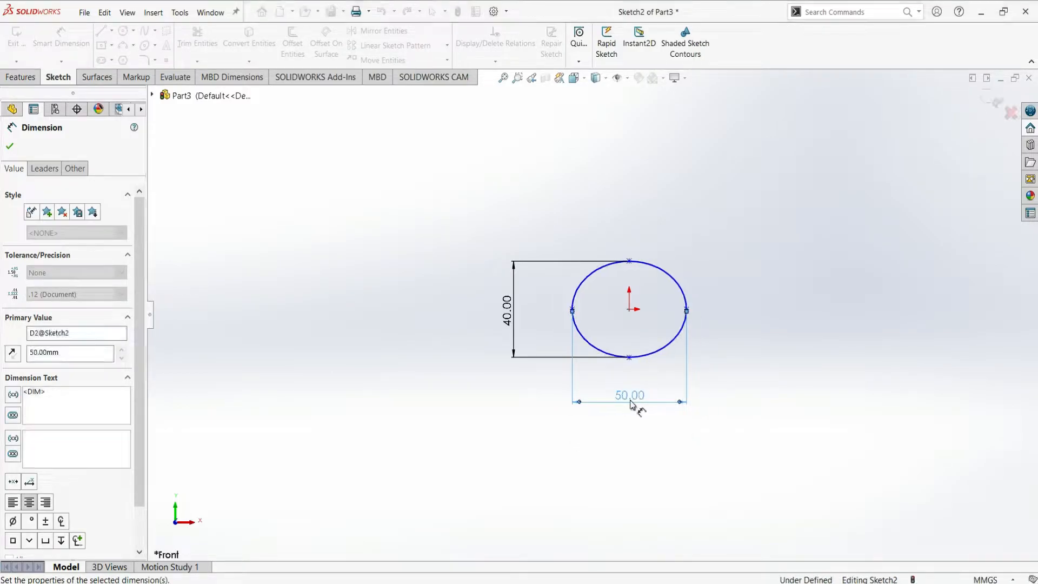
key("Escape")
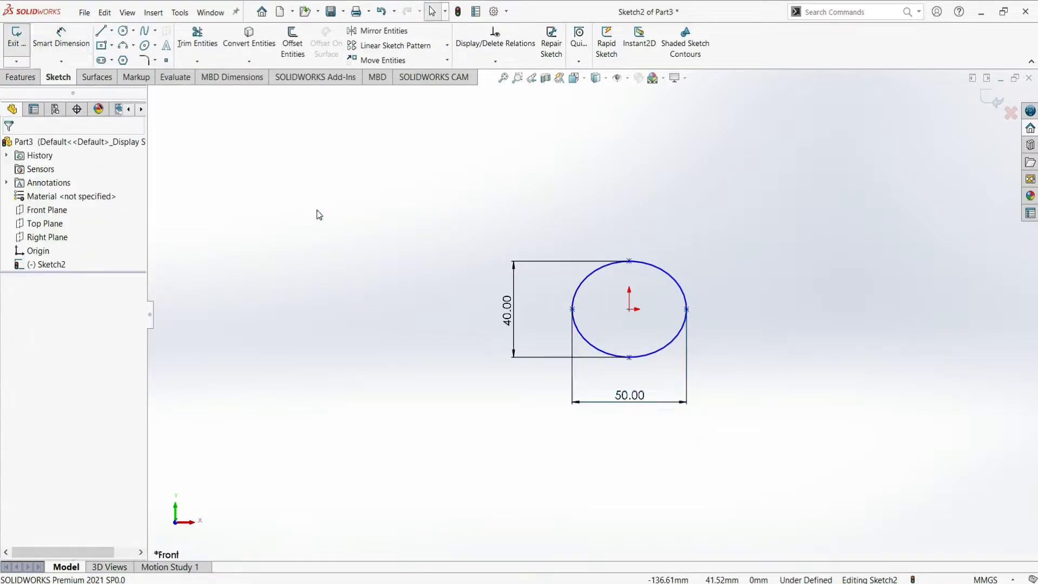
Draw a horizontal centerline joining the ellipse's two side points through the origin.
left_click(112, 31)
left_click(131, 60)
left_click(573, 310)
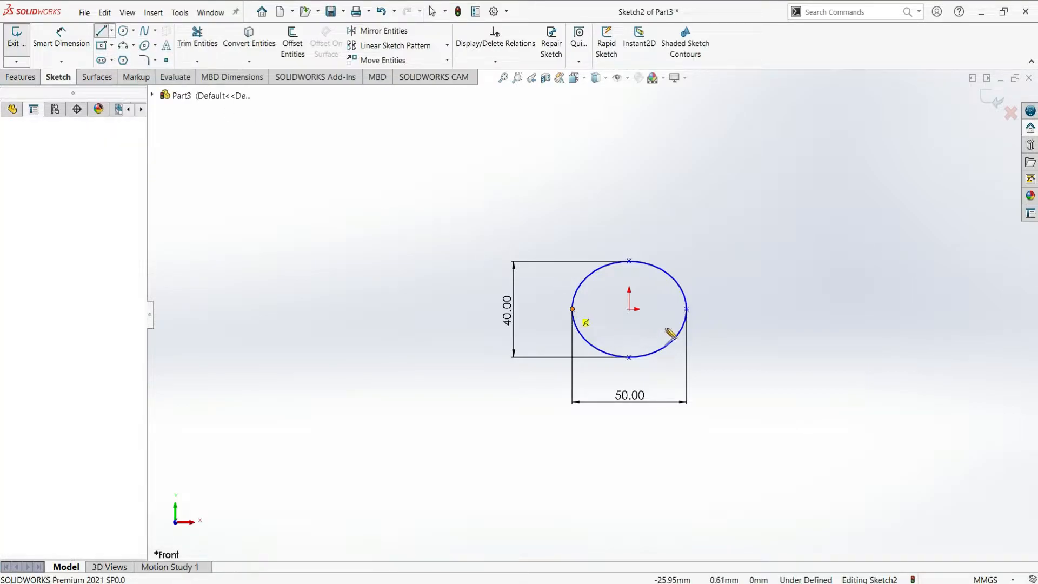
left_click(686, 310)
left_click(686, 309)
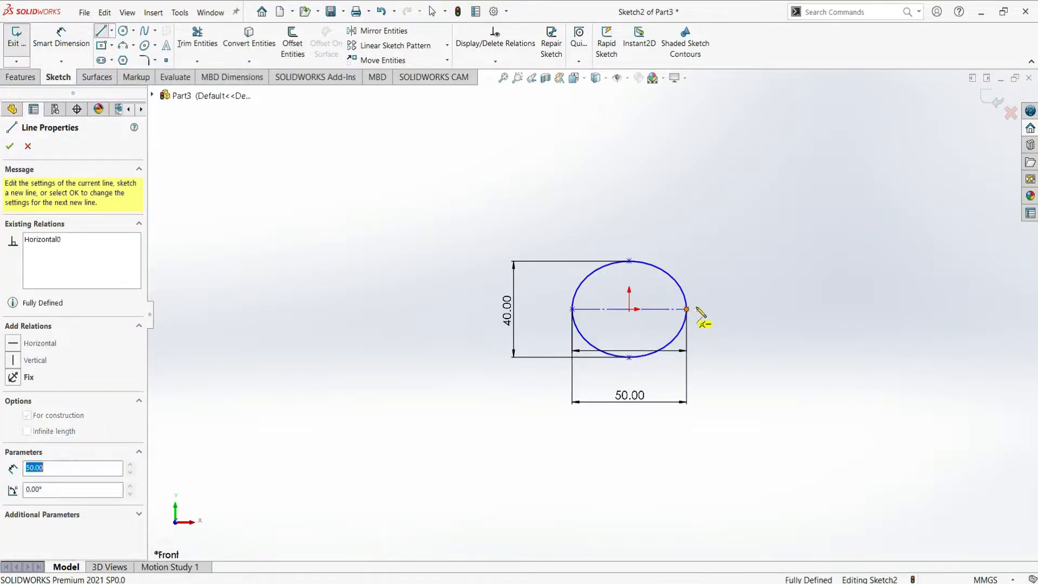
key("Escape")
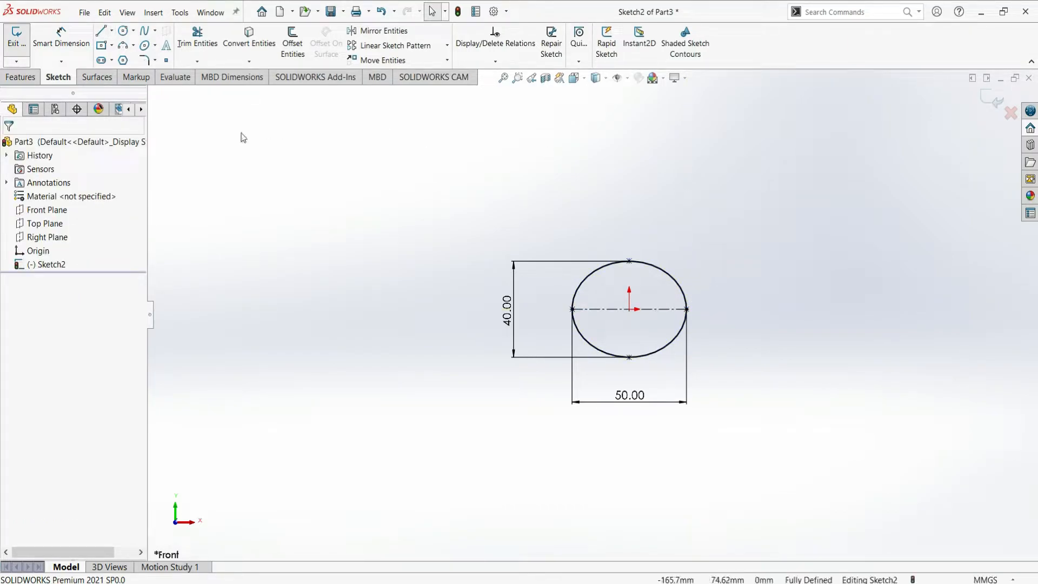
Extrude the ellipse sketch as a blind boss 200 mm deep in the reversed direction.
left_click(24, 79)
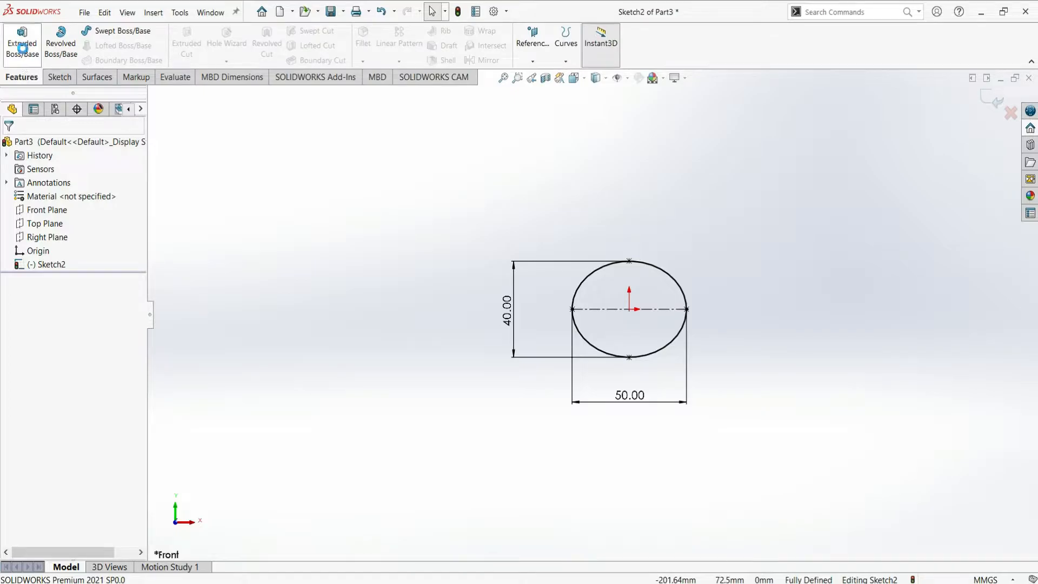
left_click(22, 48)
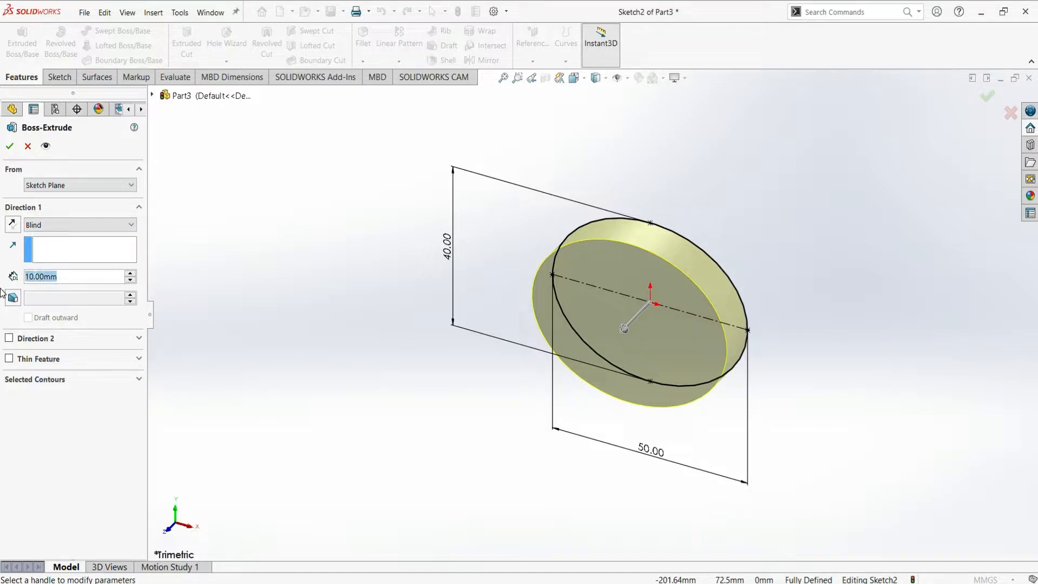
type("200")
key("Return")
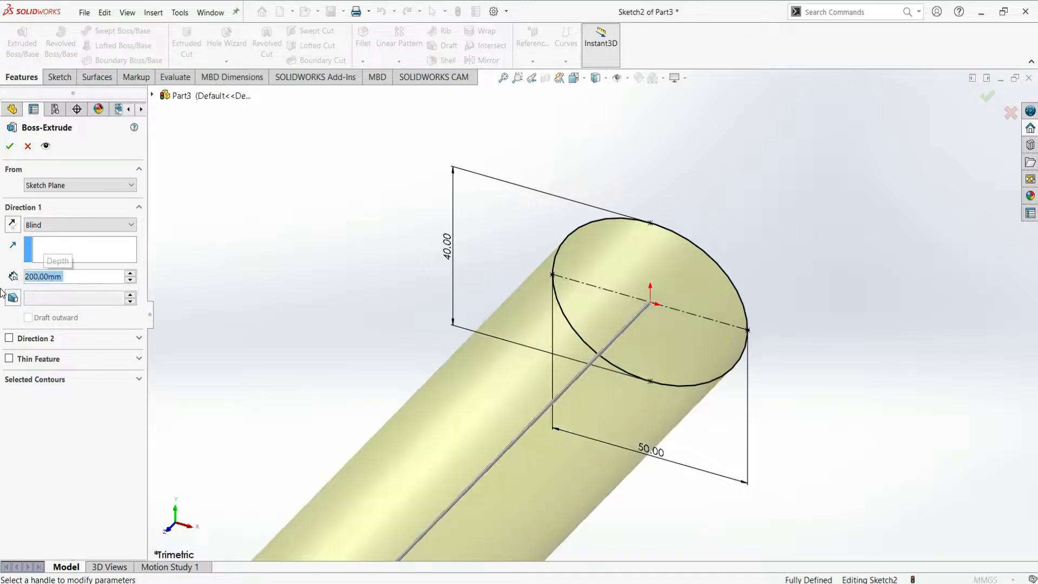
left_click(16, 230)
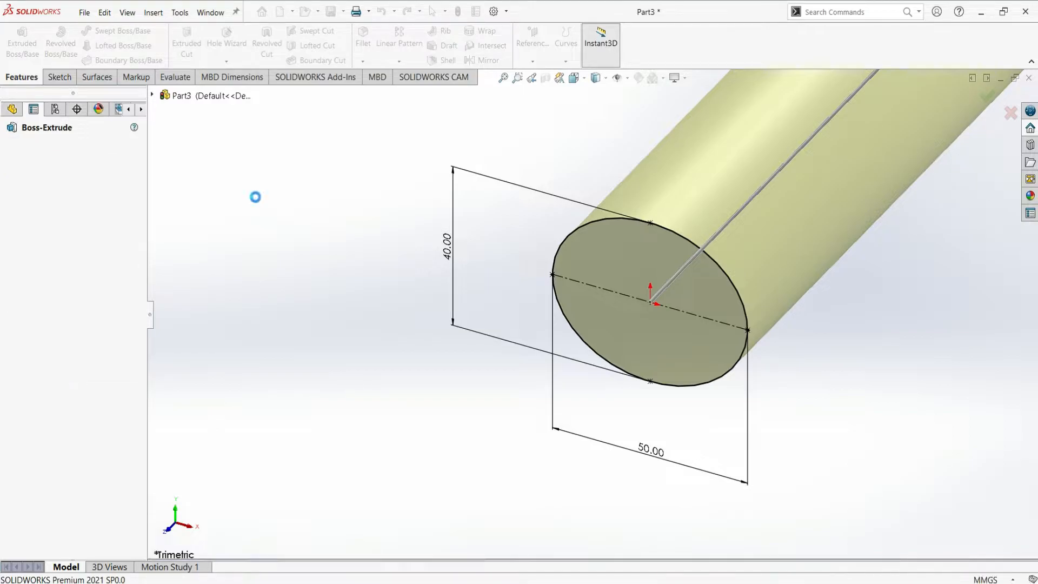
Start a sketch on the Top Plane and convert the extrusion's left silhouette edge into a sketch line.
scroll(343, 348, "up", 5)
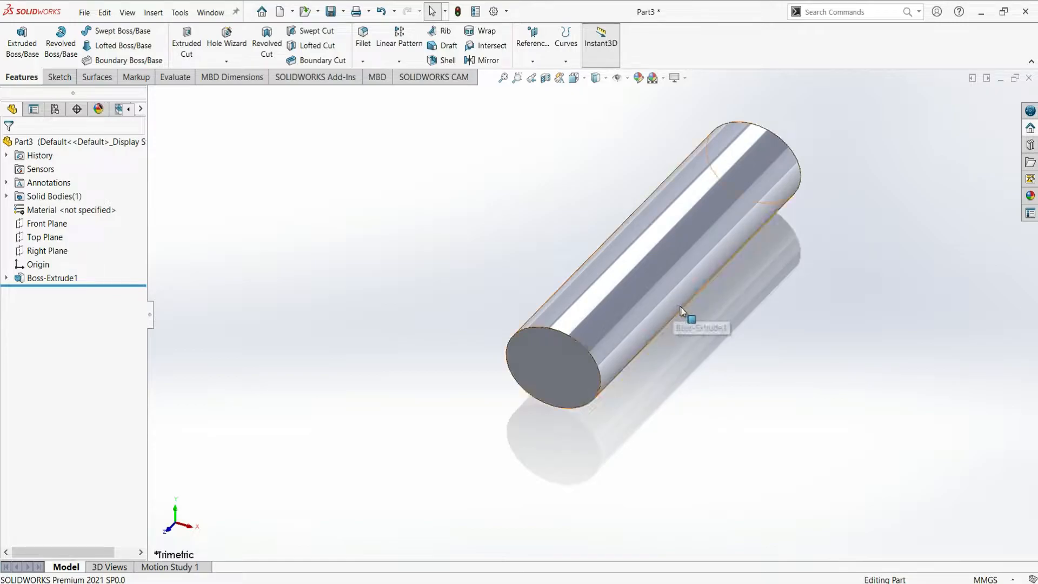
left_click(45, 237)
left_click(63, 217)
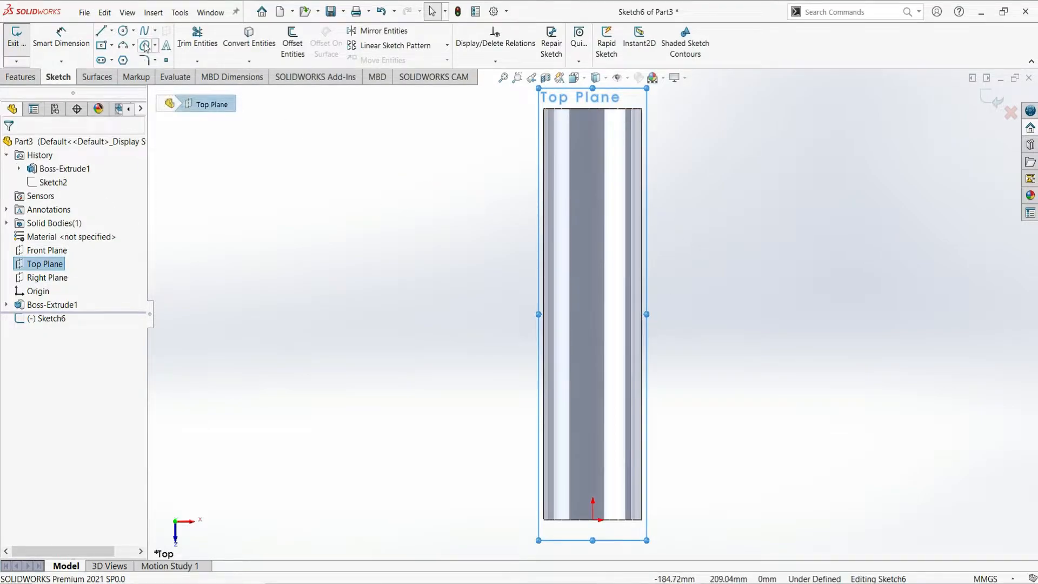
left_click(544, 183)
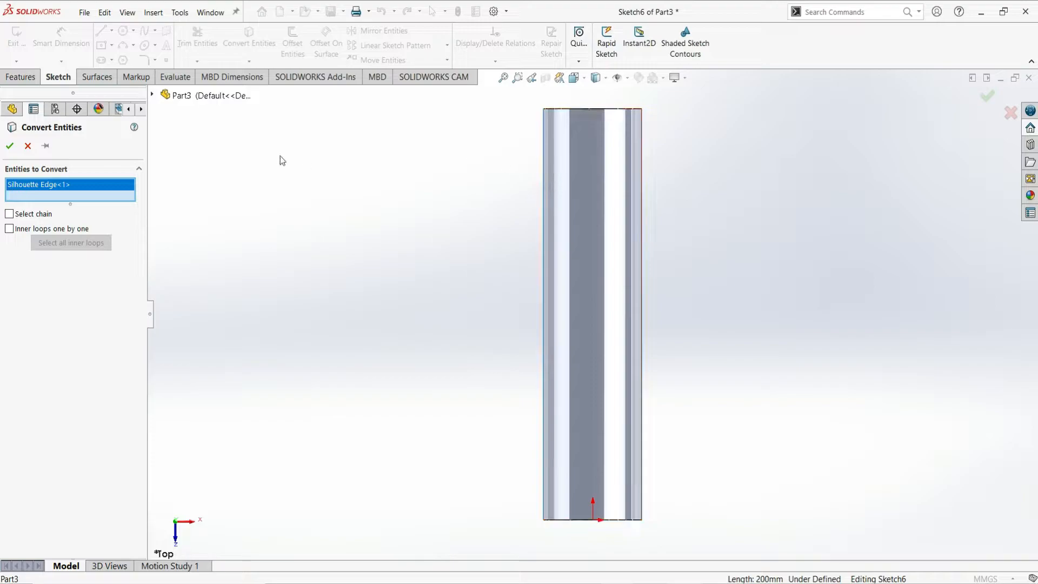
key("Return")
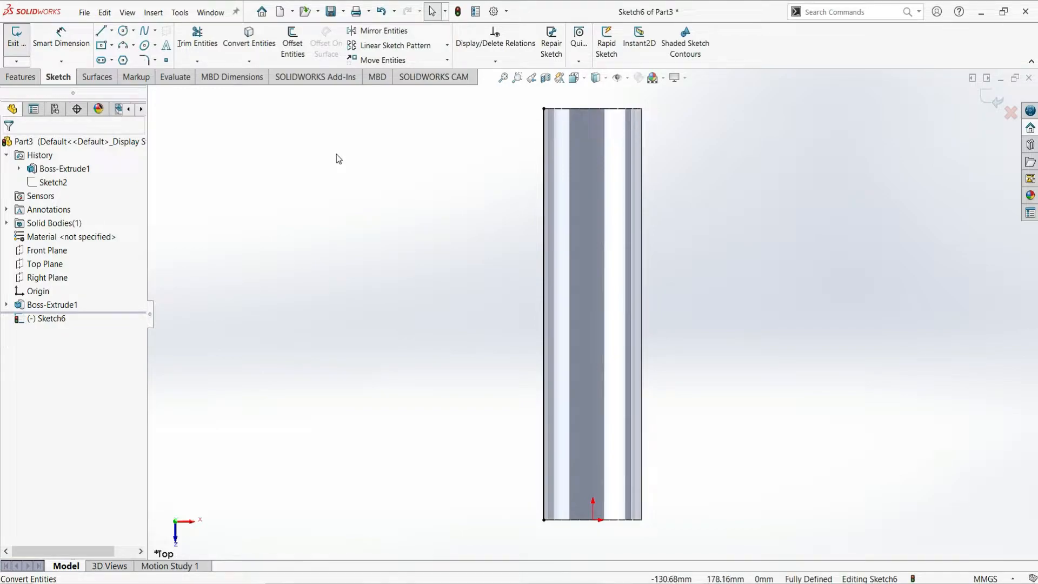
Draw a three-point arc of about 202 mm radius from the converted edge line outward to below the body's lower left.
left_click(124, 48)
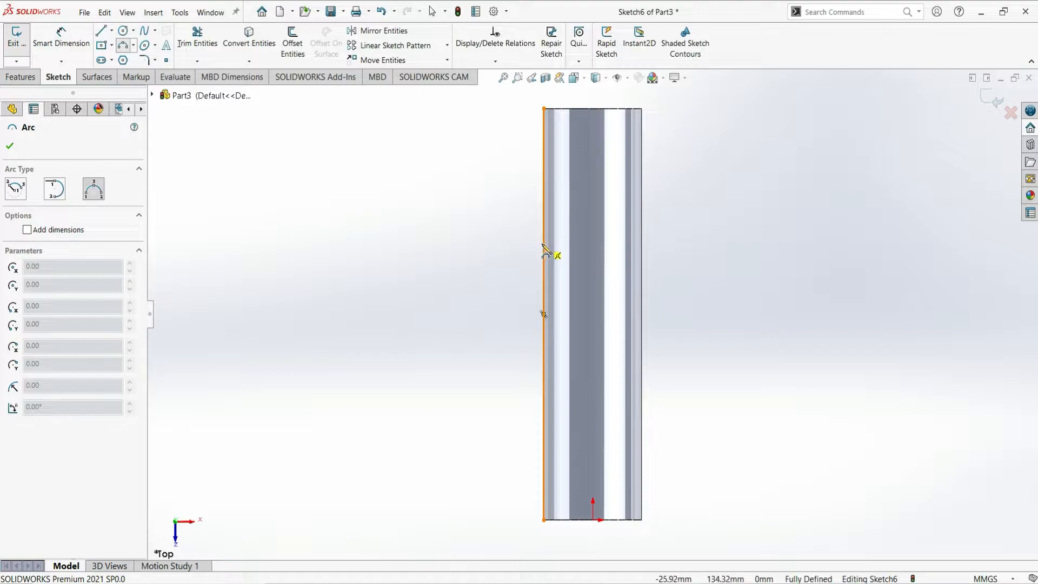
left_click(544, 248)
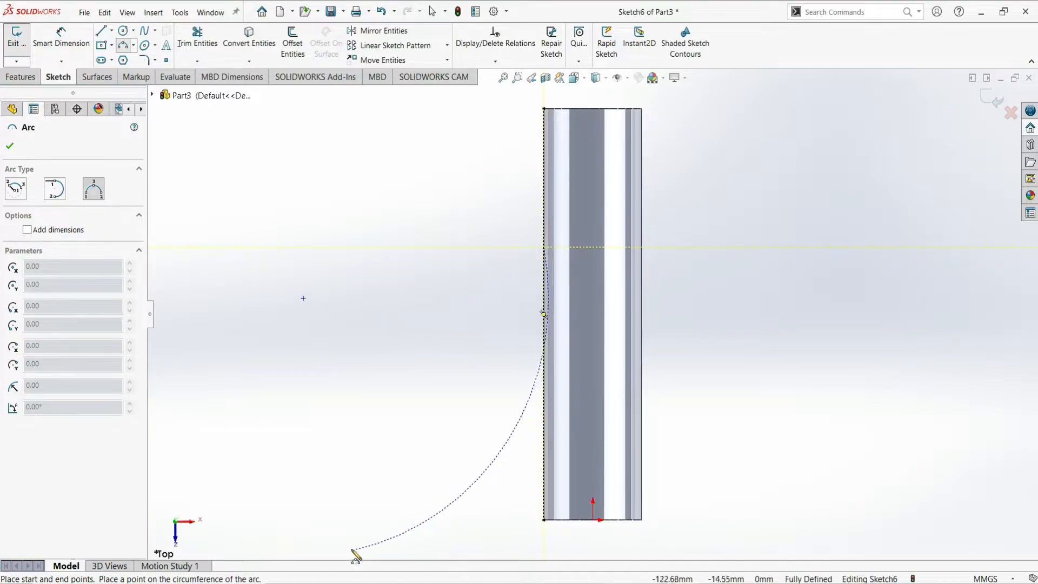
left_click(352, 552)
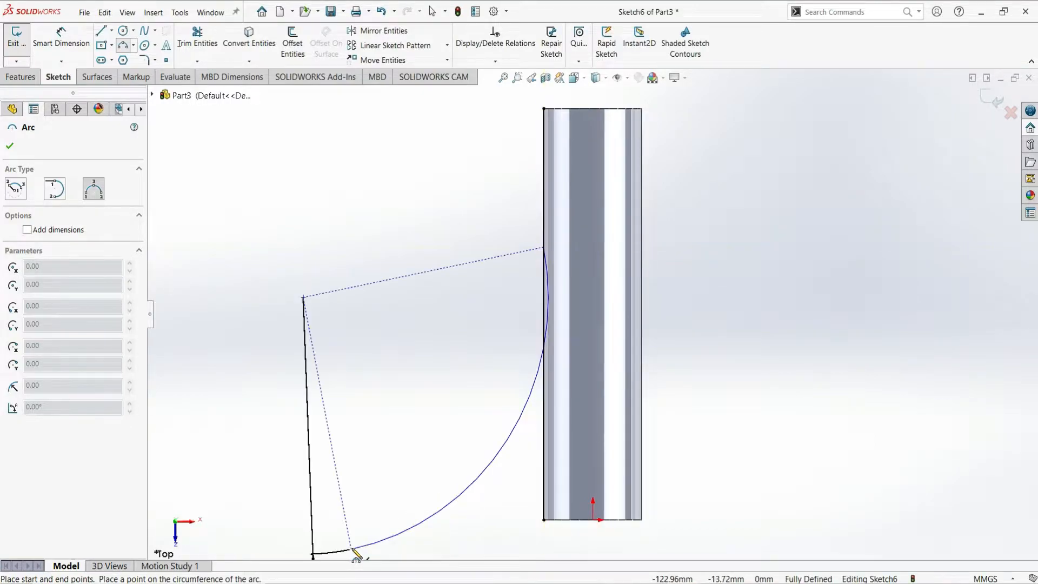
left_click(400, 524)
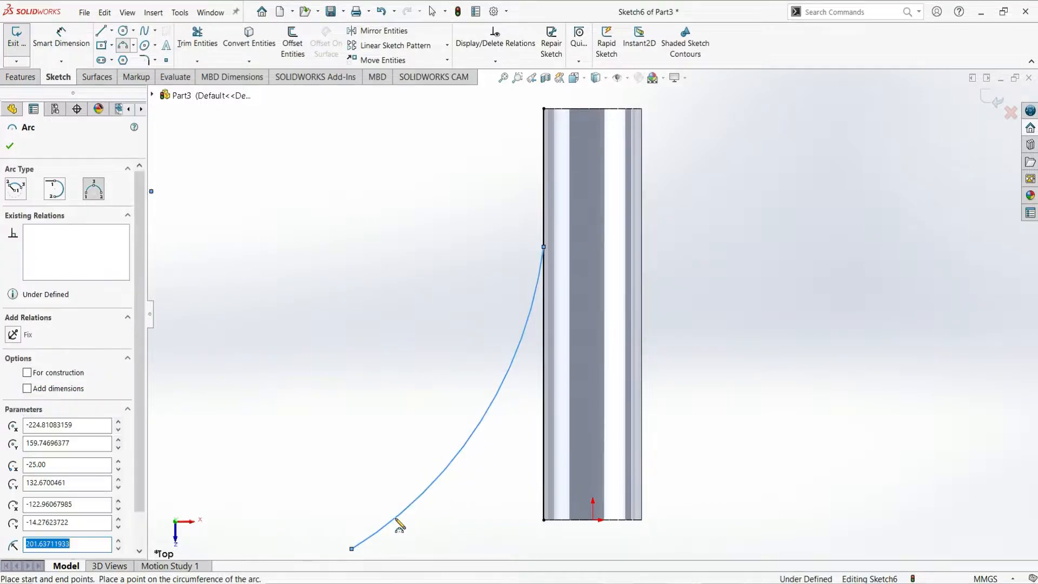
key("Escape")
key("z")
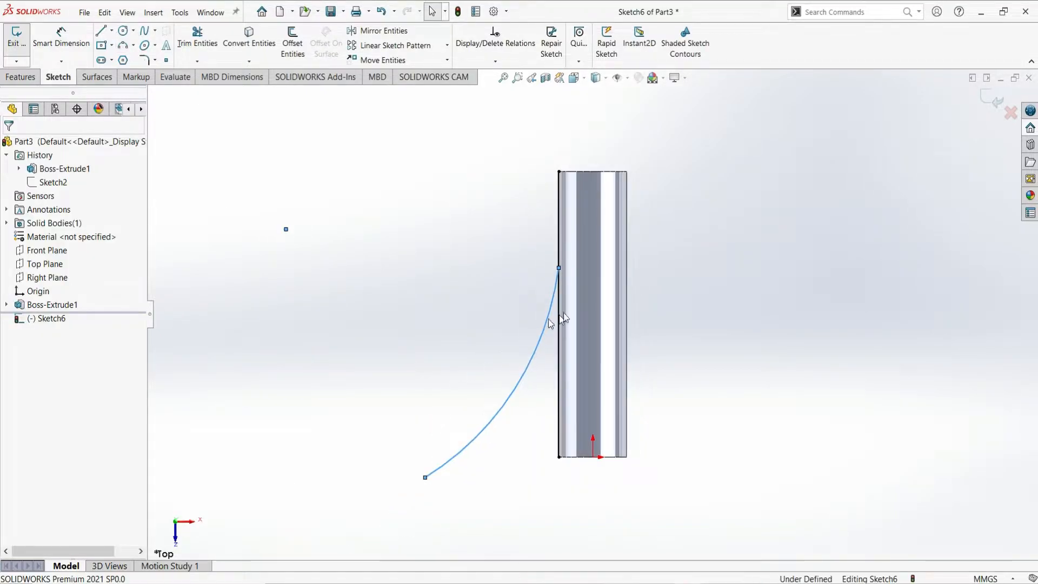
Add a tangent relation between the arc and the converted edge line.
left_click(556, 293)
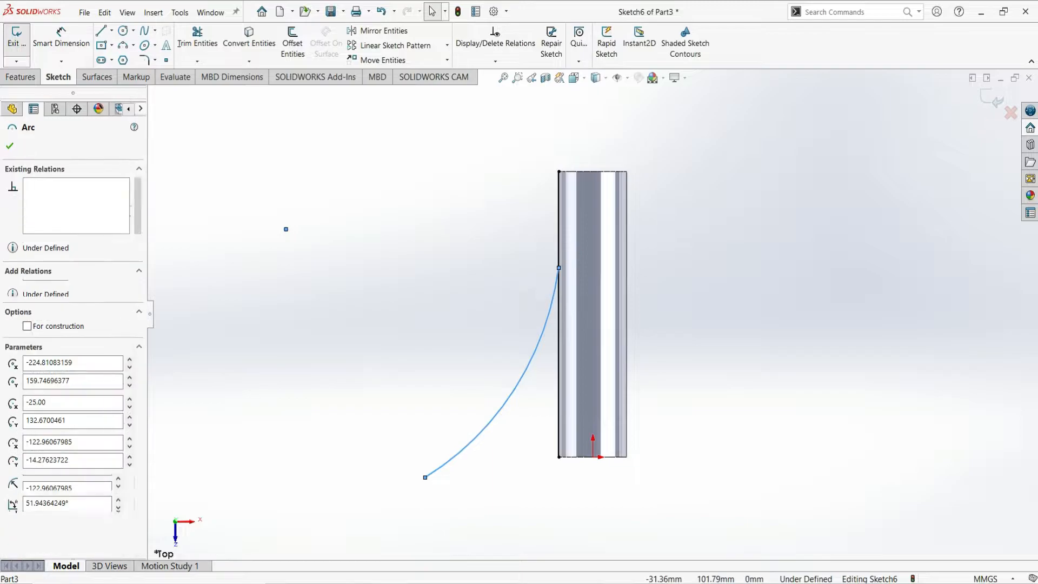
left_click(558, 224, "ctrl")
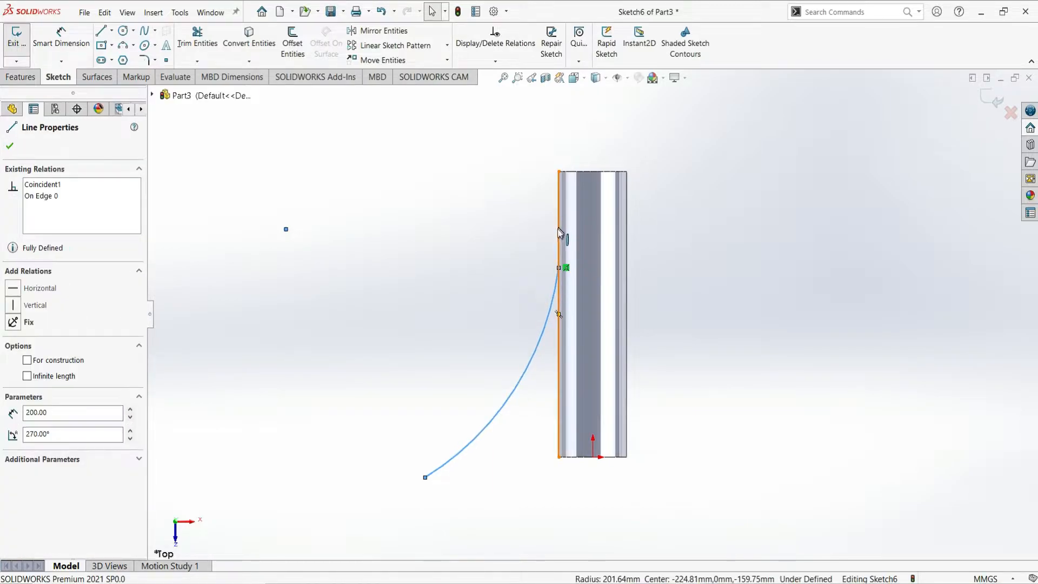
left_click(13, 347)
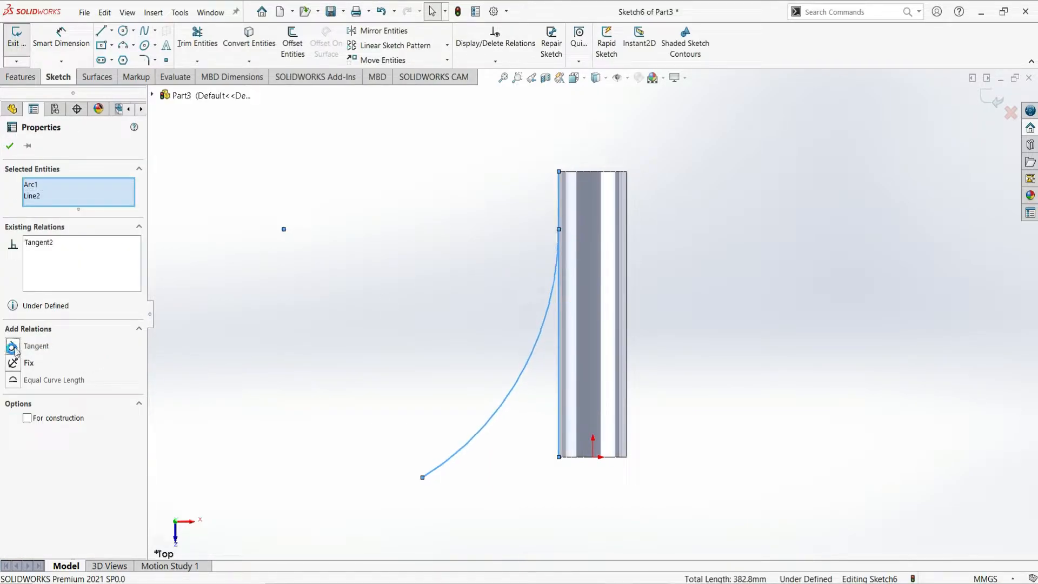
left_click(8, 147)
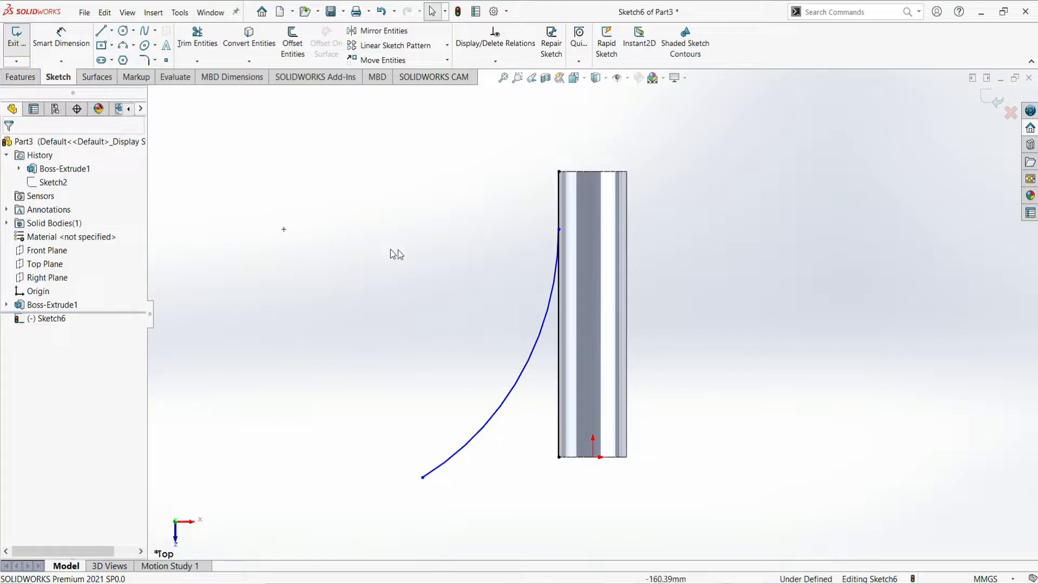
Dimension the arc's radius and set it to 200 mm.
left_click(59, 43)
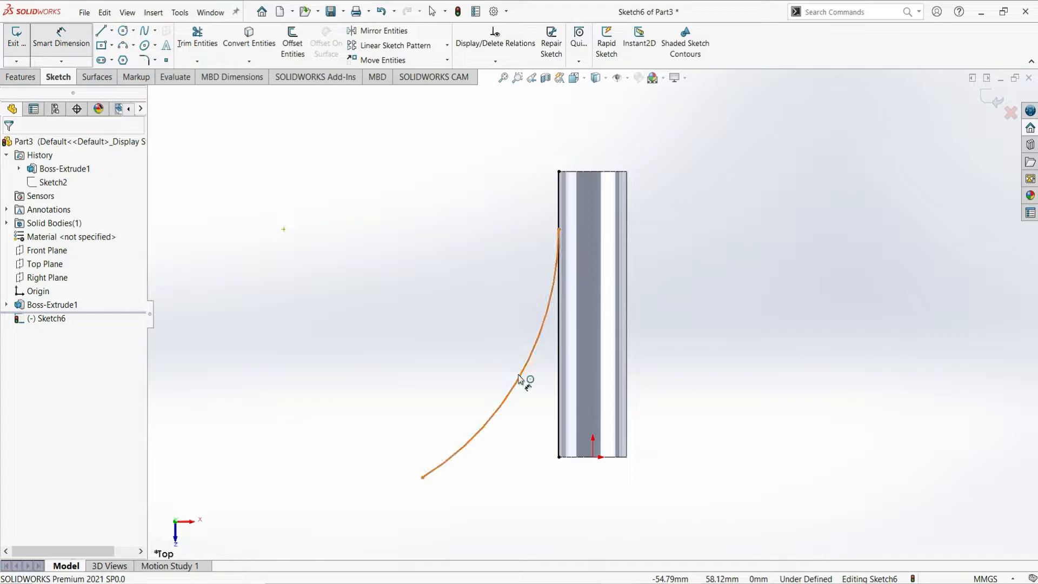
left_click(448, 318)
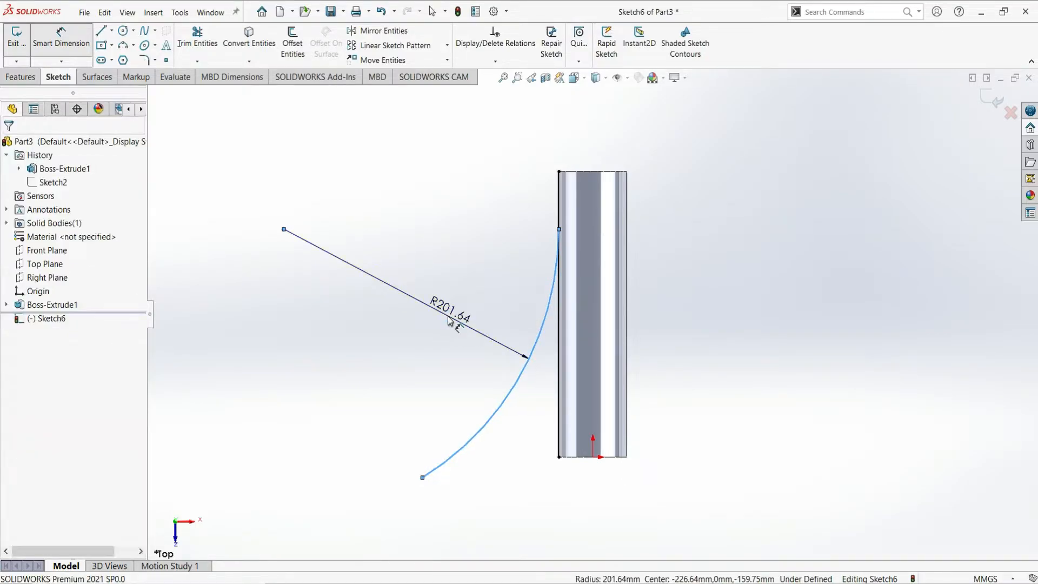
left_click(449, 322)
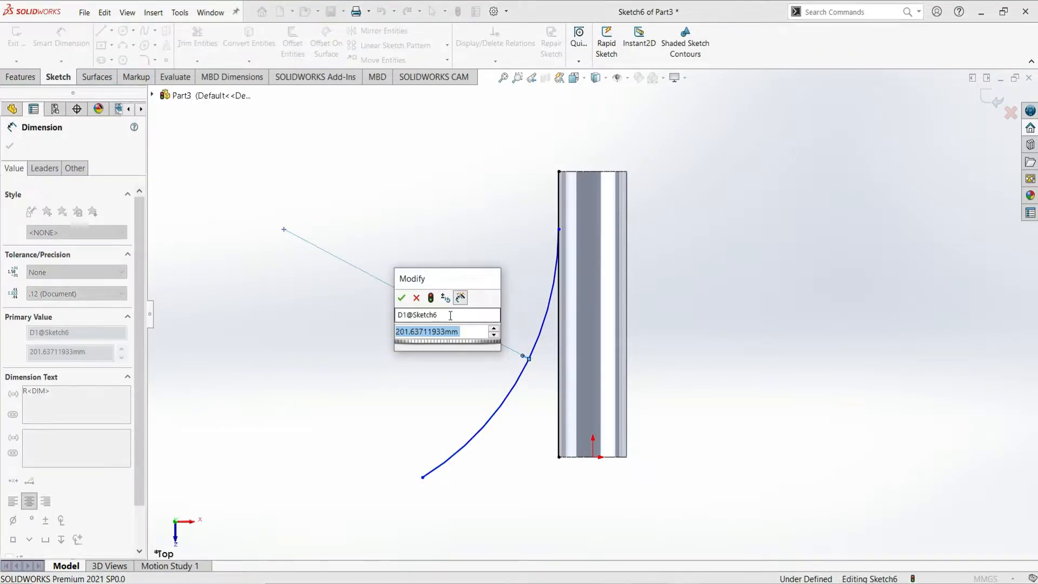
type("200")
key("Return")
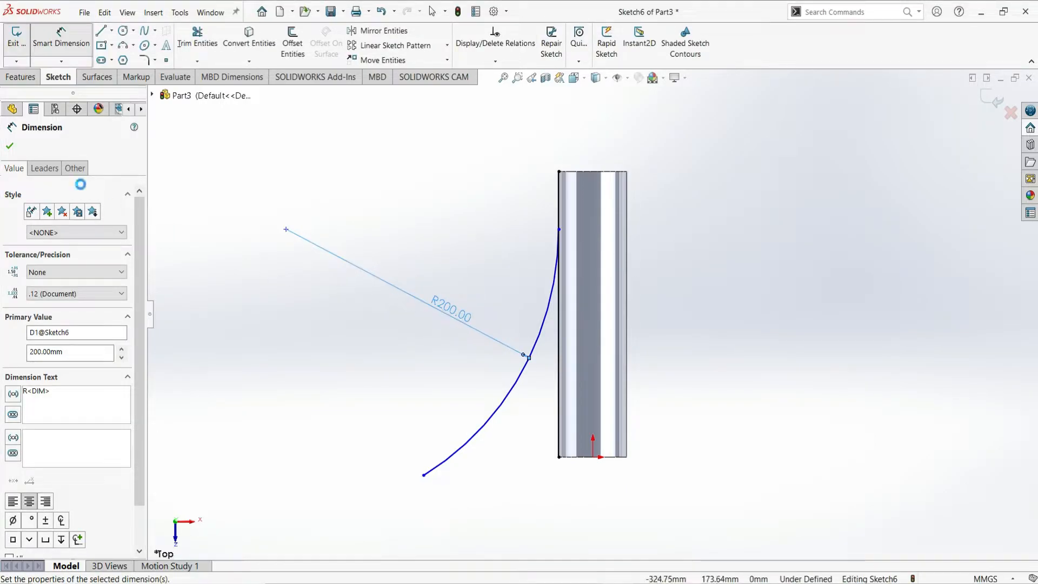
left_click(10, 145)
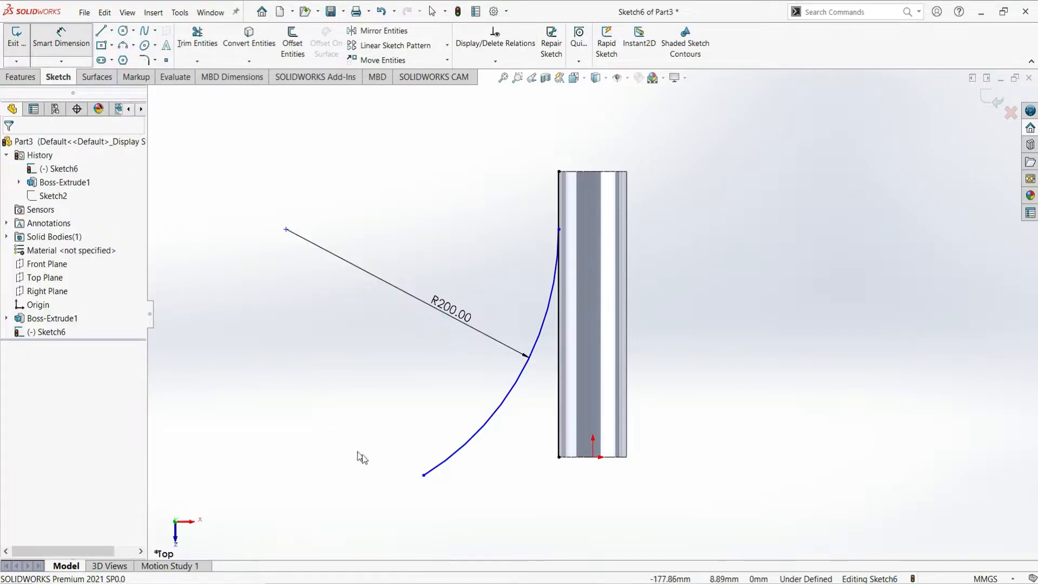
Stretch the arc's free lower end farther outward, to about X -154 mm and Z 32 mm.
key("Escape")
left_click_drag(423, 475, 382, 505)
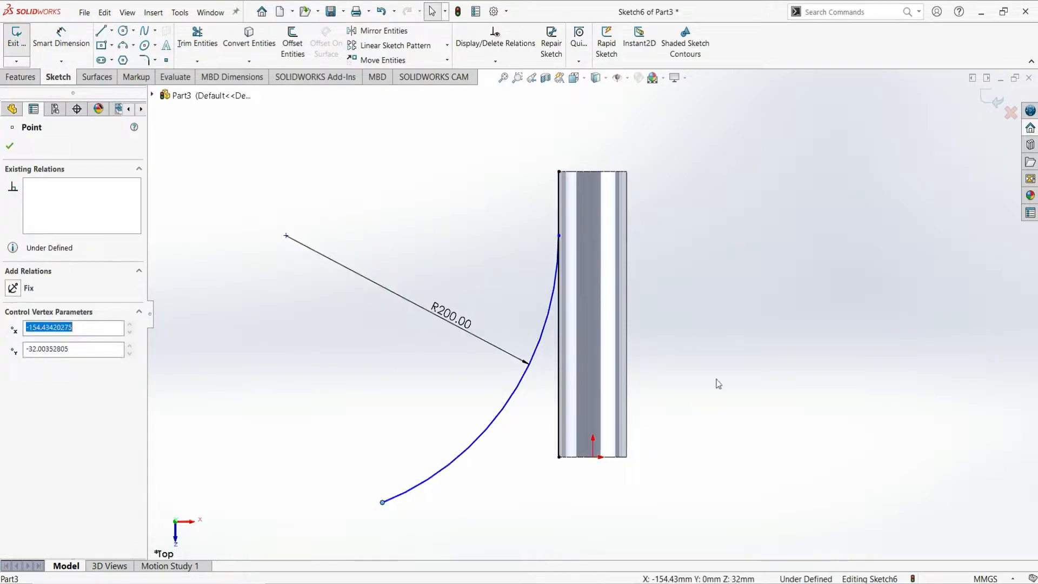
left_click(10, 146)
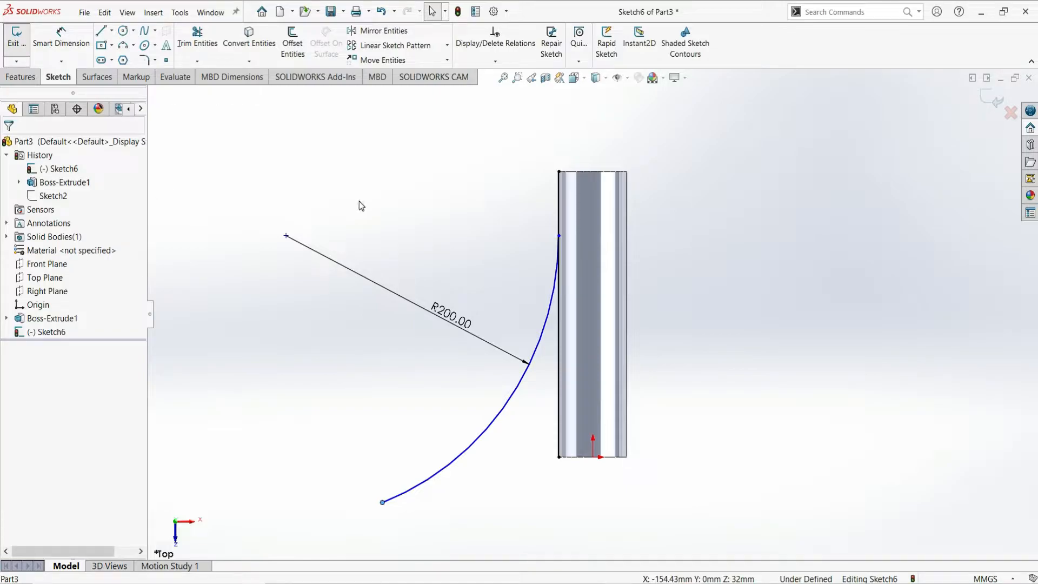
Dimension the arc's start point 40 mm below the upper end of the converted edge line and close the sketch.
left_click(61, 38)
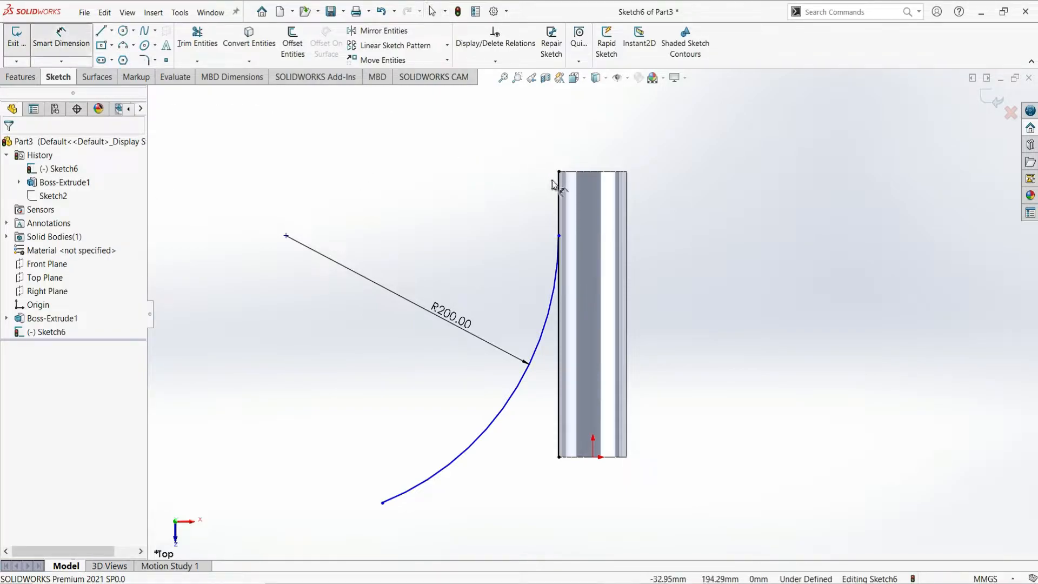
left_click(559, 171)
left_click(559, 235)
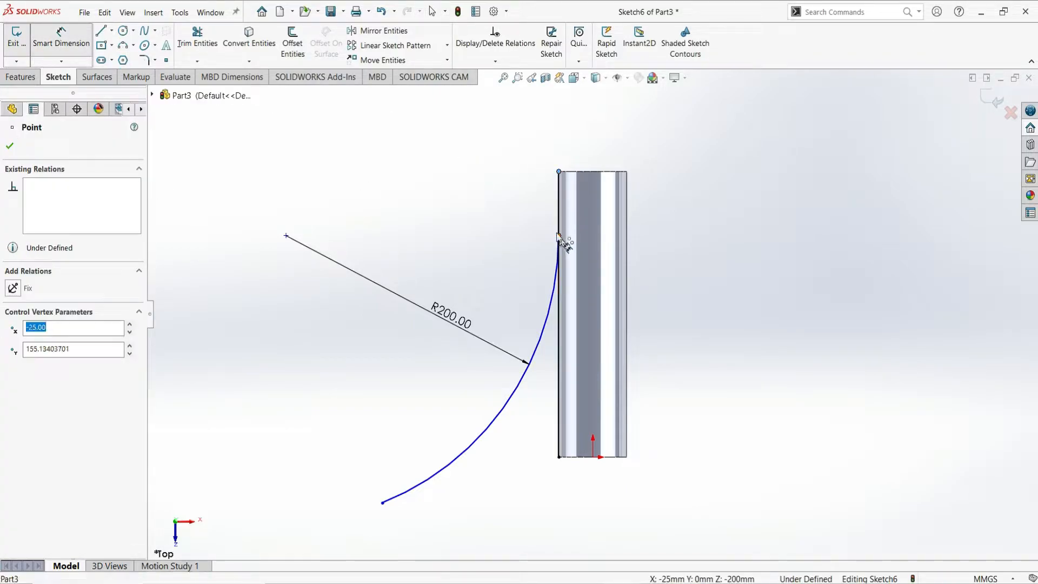
left_click(498, 207)
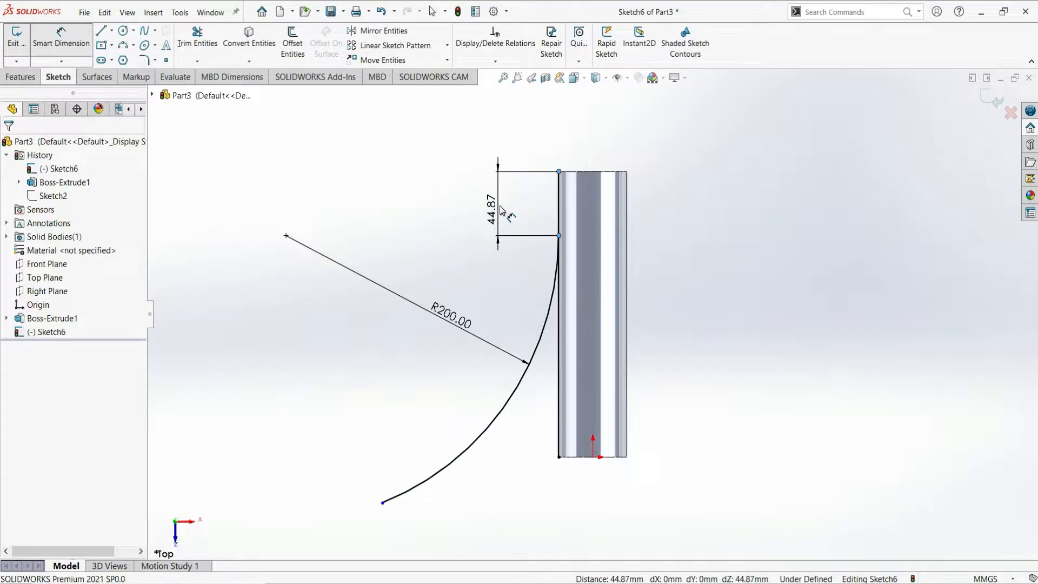
type("4")
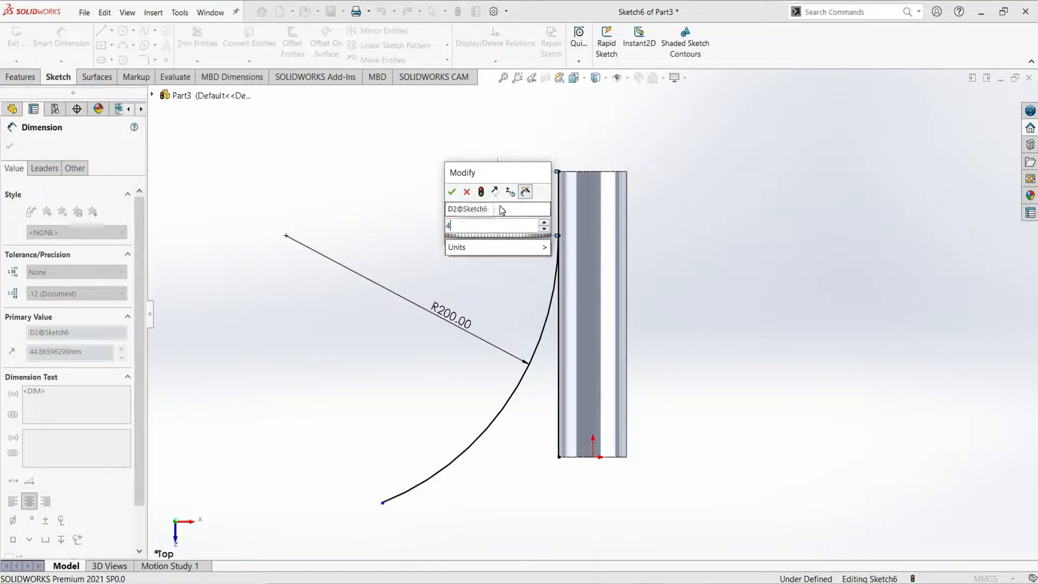
type("0")
key("Return")
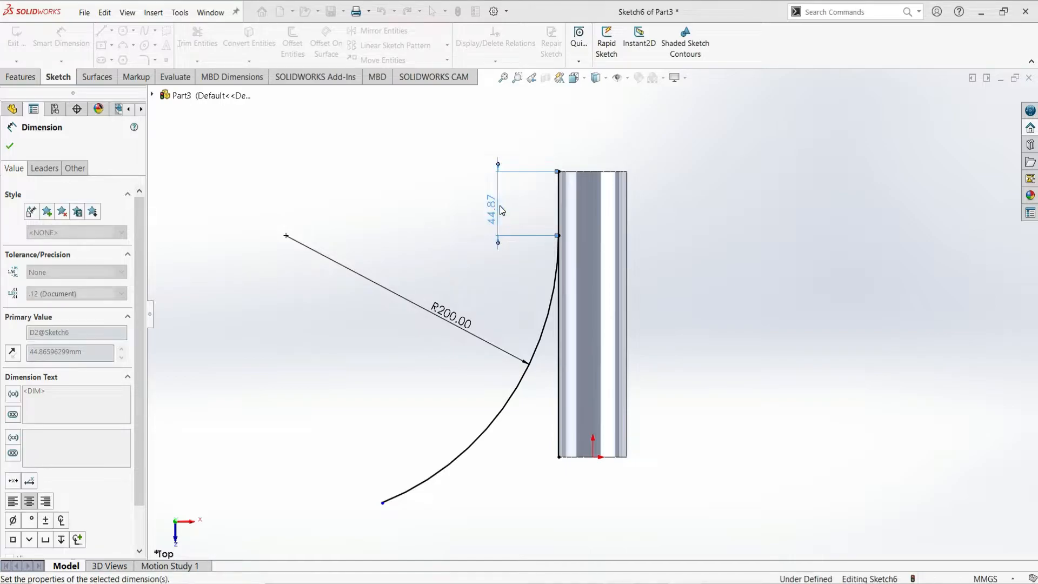
left_click(9, 147)
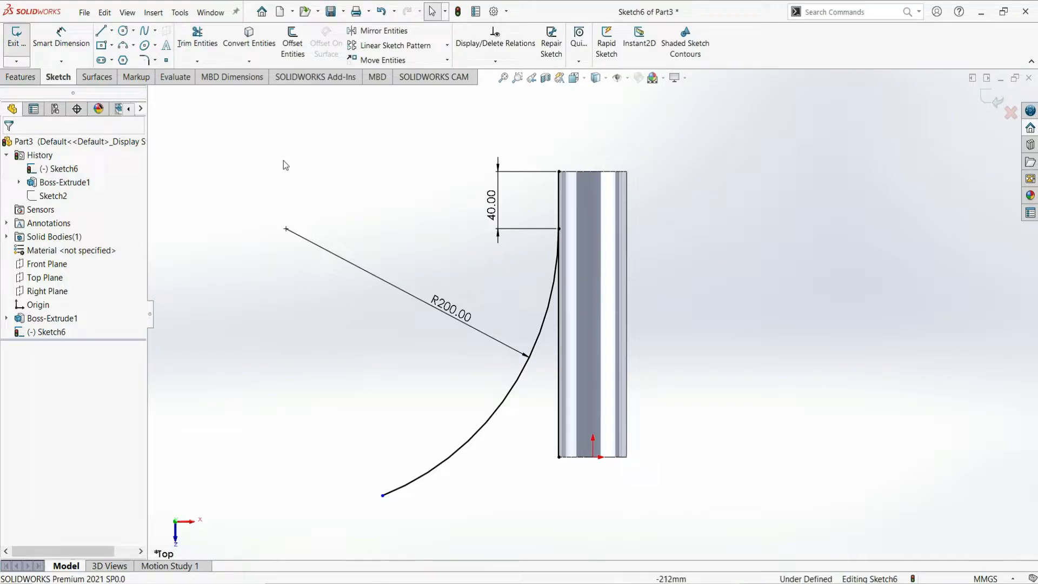
left_click(23, 41)
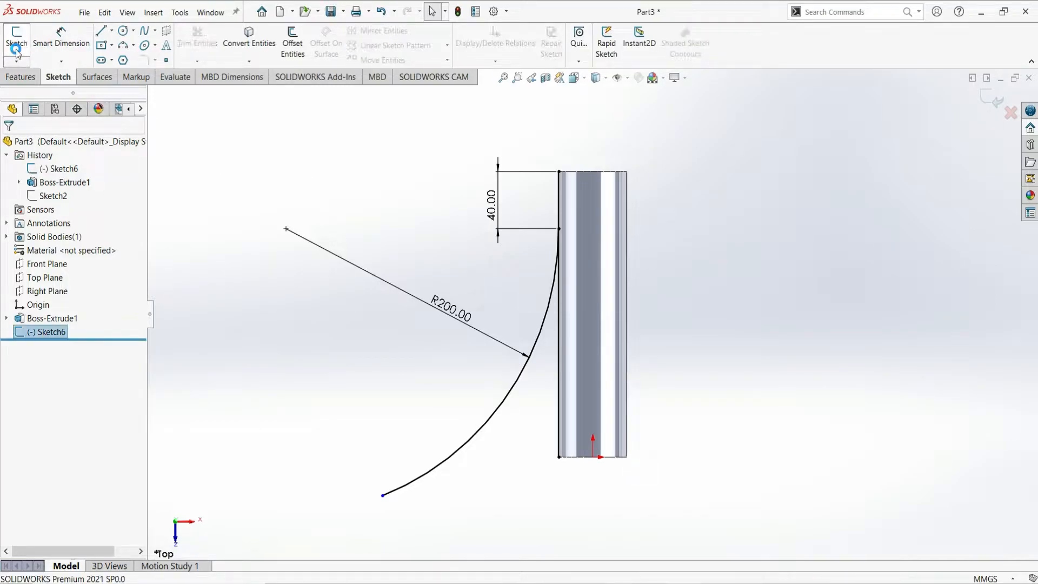
Create a reference plane parallel to the Front Plane and passing through the arc's free lower endpoint.
left_click(20, 77)
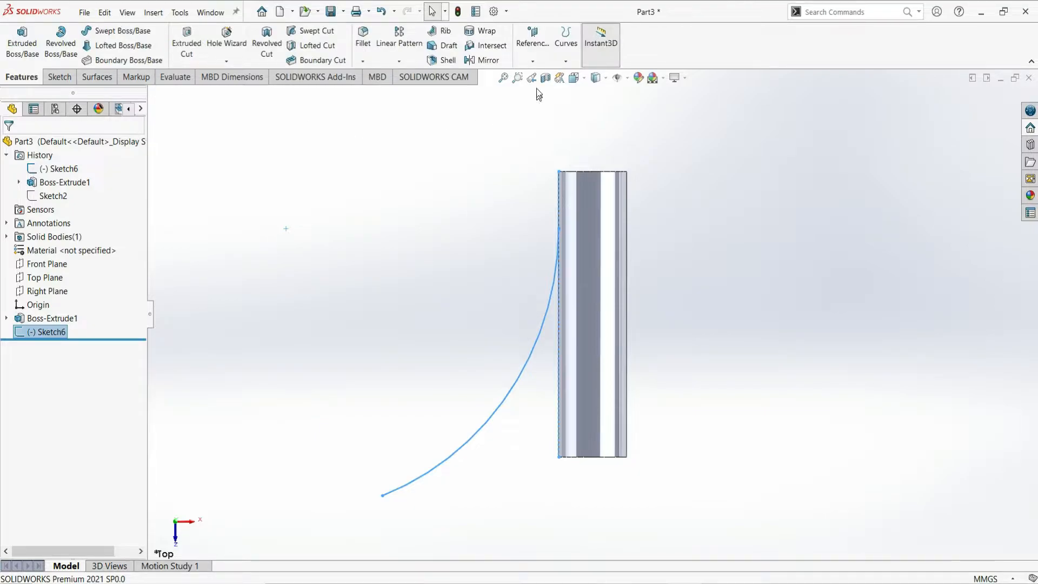
left_click(545, 59)
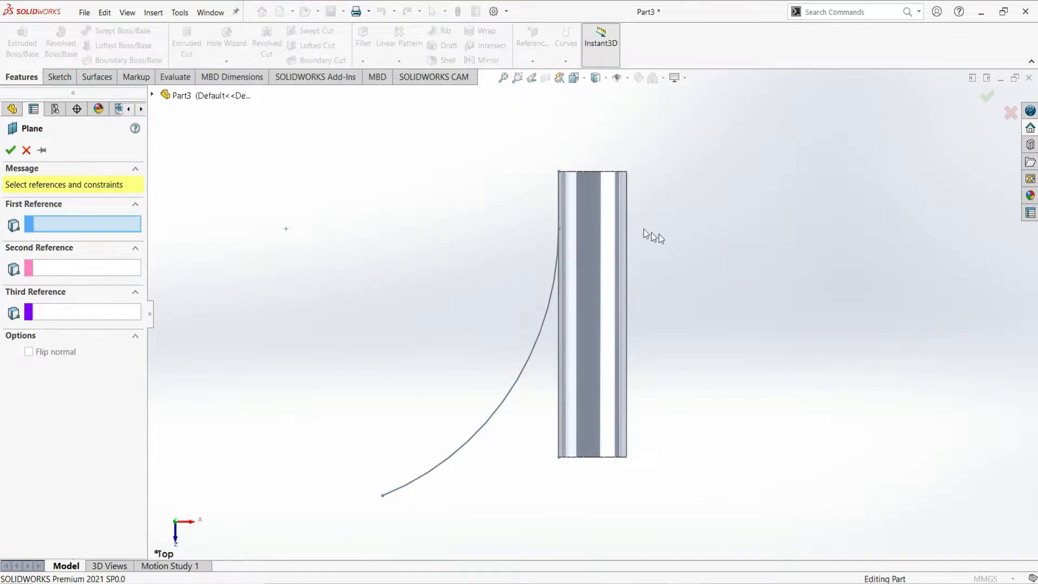
middle_click_drag(735, 280, 744, 139)
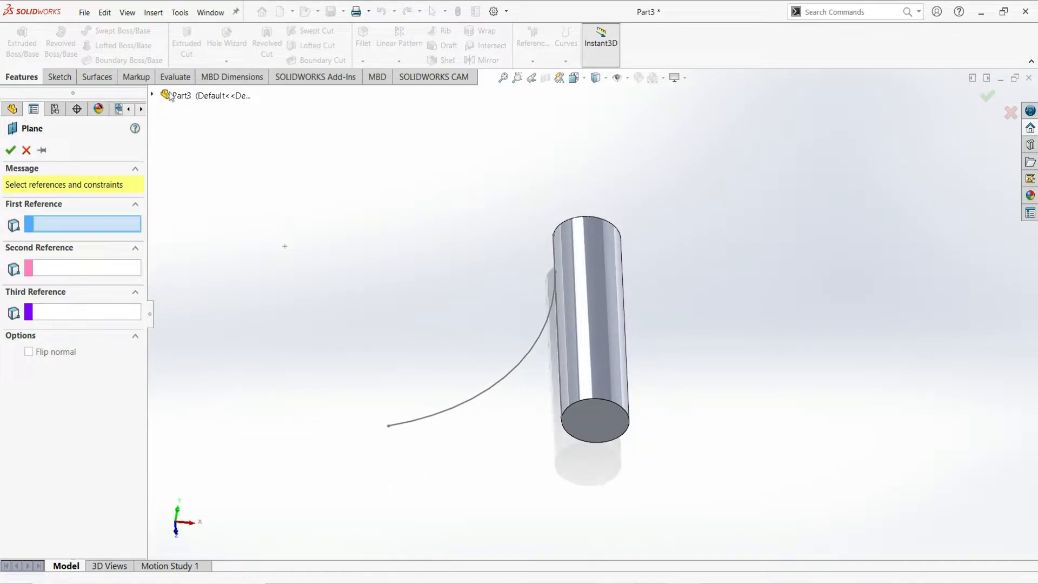
left_click(153, 95)
left_click(205, 176)
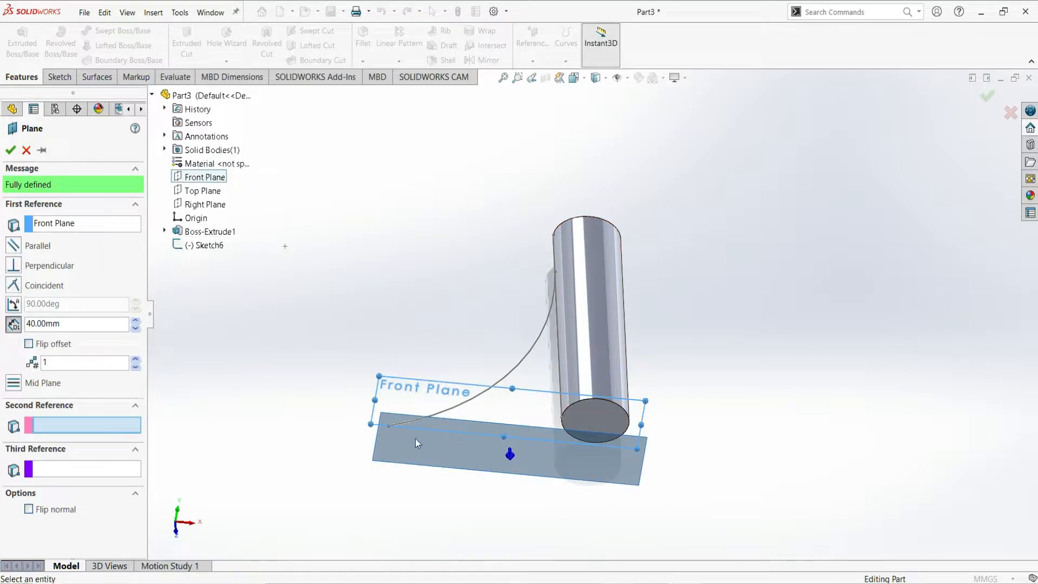
scroll(416, 438, "down", 3)
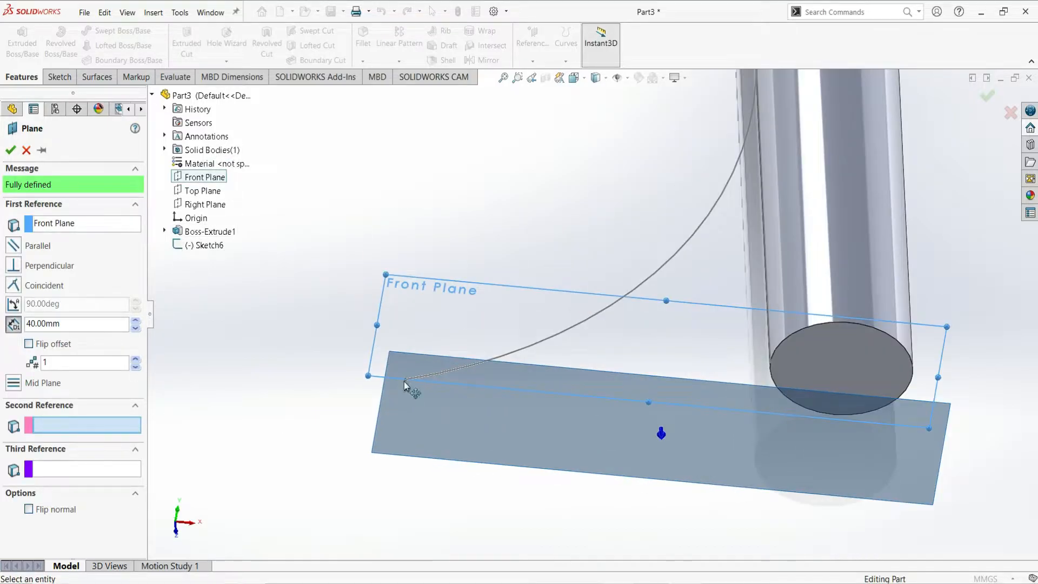
middle_click_drag(468, 357, 452, 386)
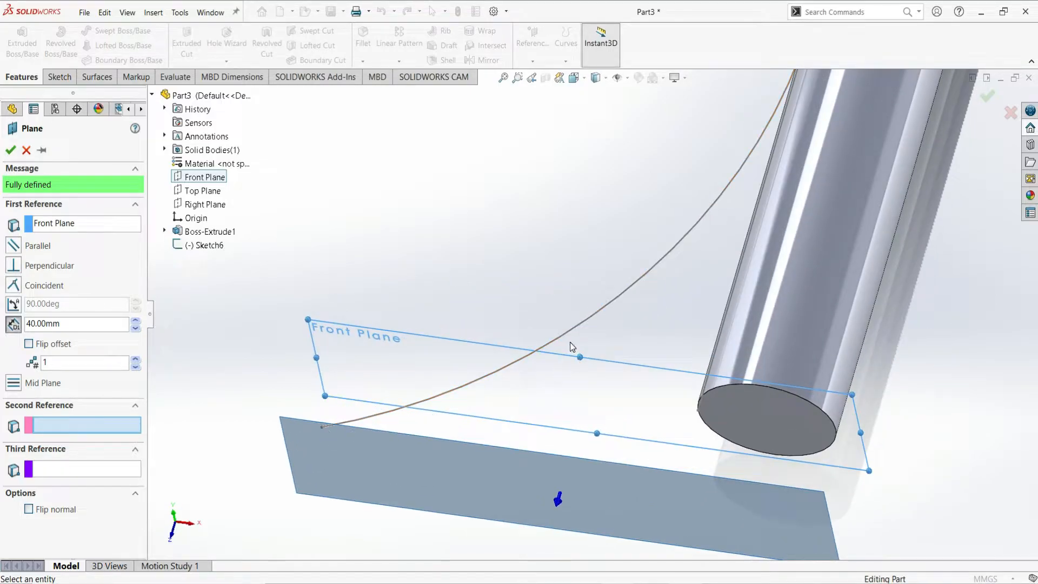
left_click(322, 429)
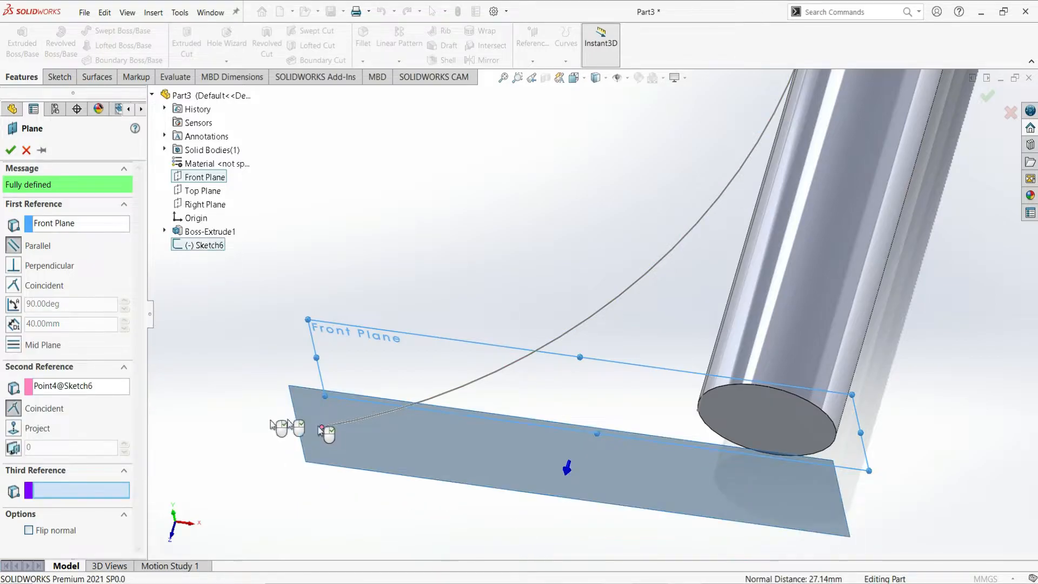
left_click(10, 150)
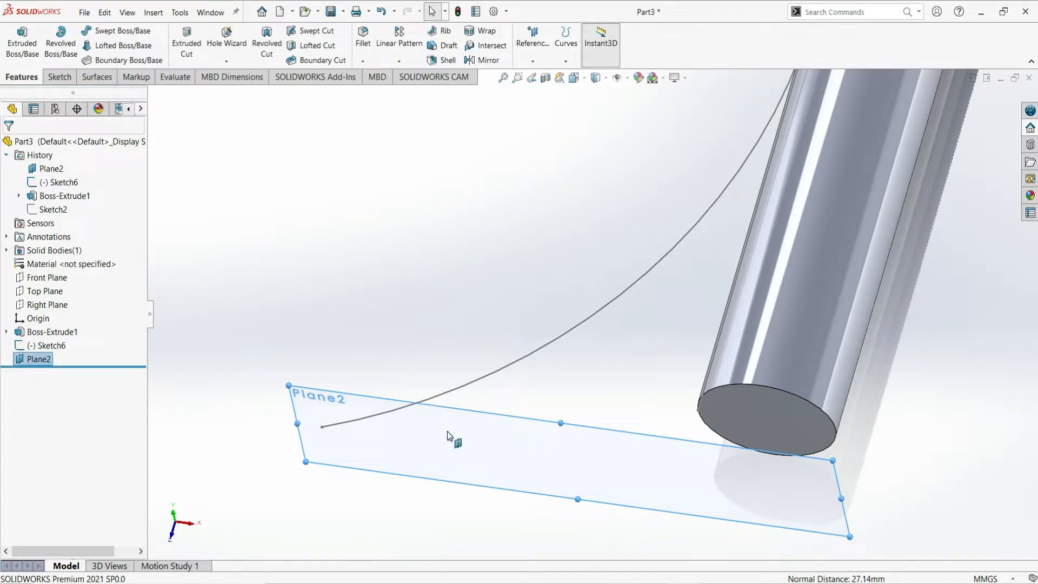
Start a sketch on the new plane and draw an ellipse about 34 mm by 32 mm centred on the arc's free endpoint.
left_click(58, 78)
left_click(17, 40)
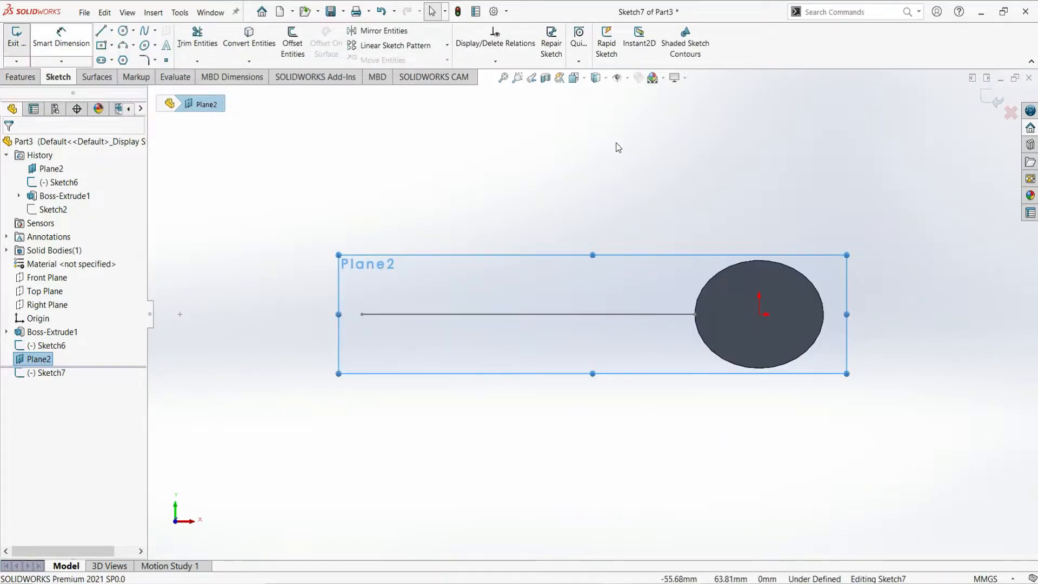
left_click(145, 46)
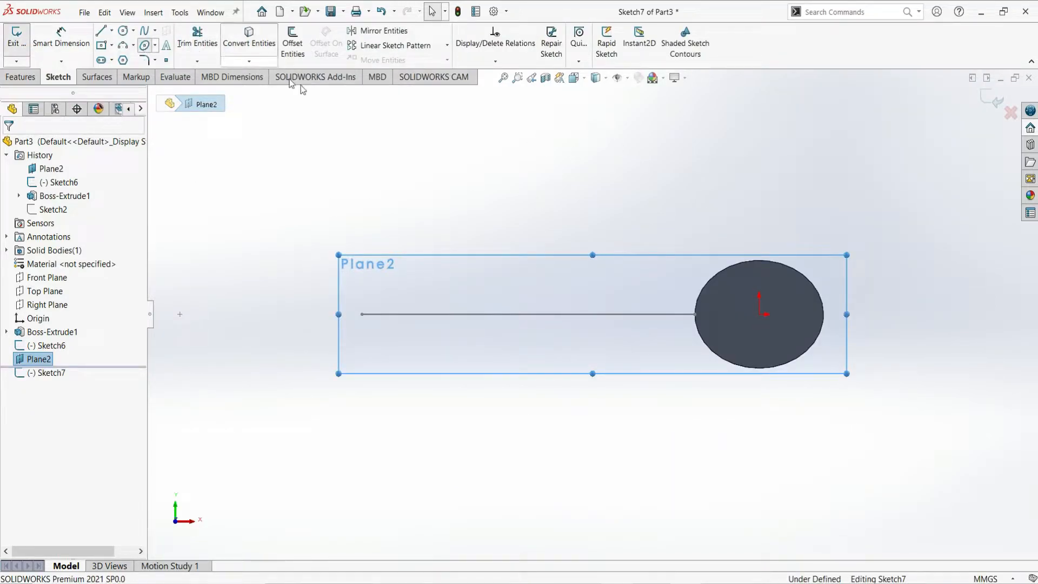
left_click(362, 314)
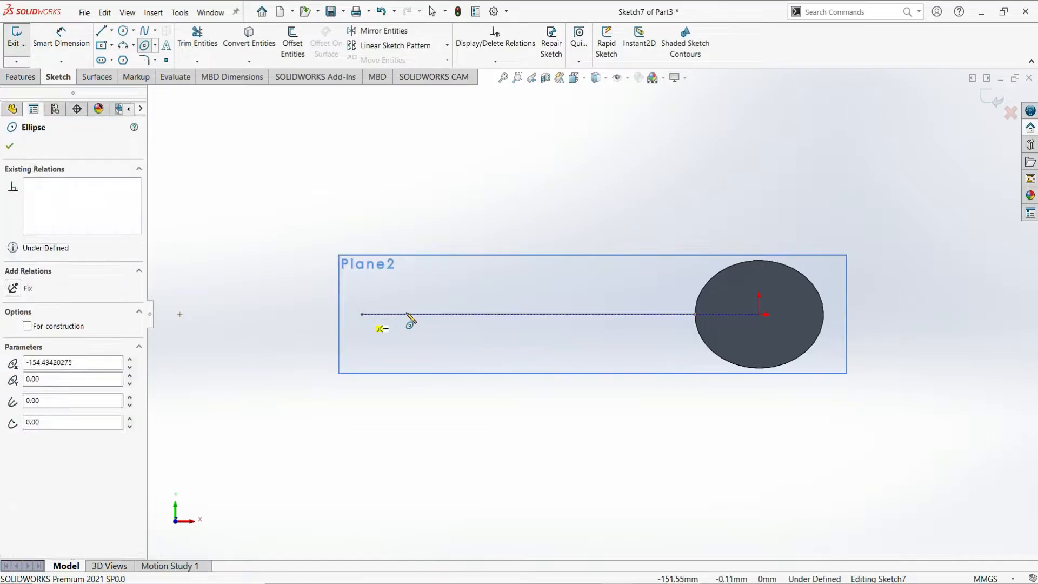
left_click(406, 314)
left_click(397, 279)
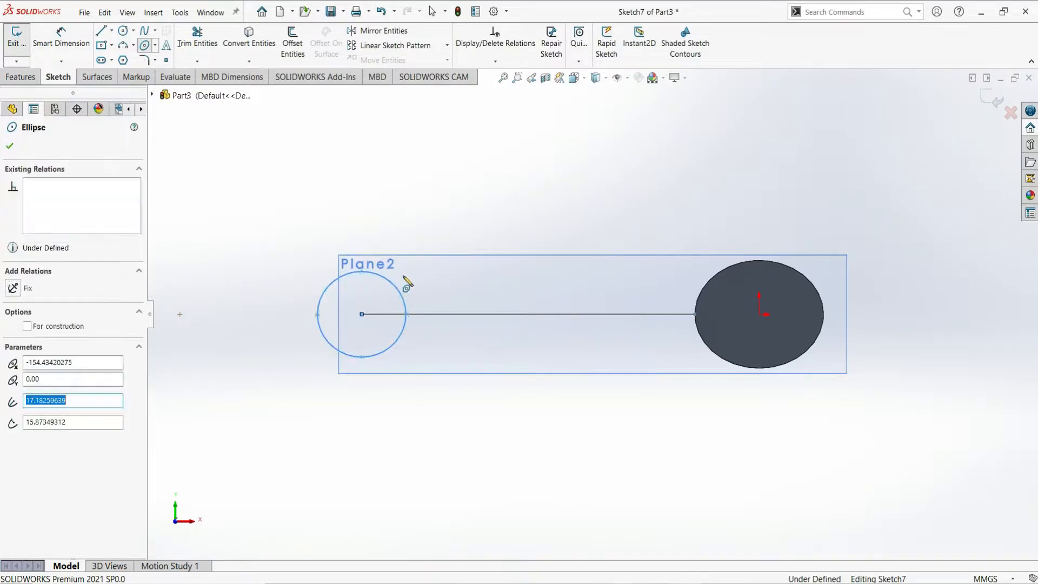
key("Escape")
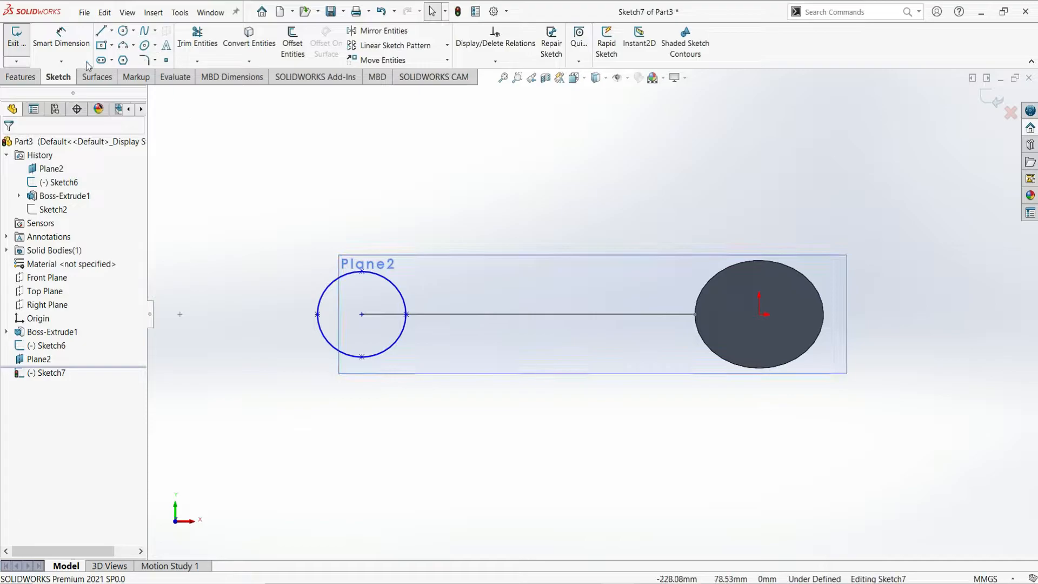
Dimension the new ellipse's horizontal axis and set it to 50 mm.
left_click(319, 316)
left_click(407, 317)
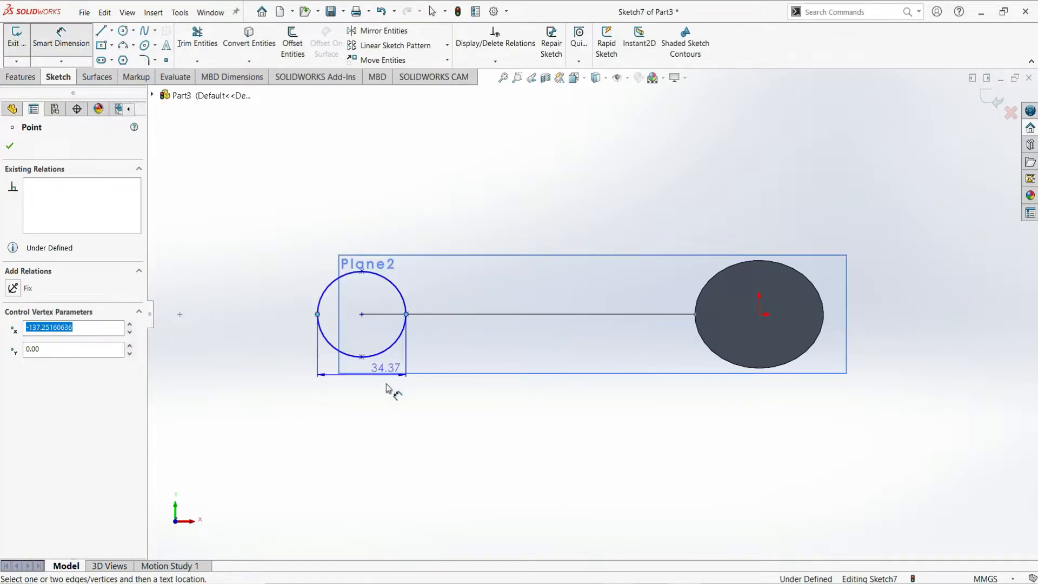
left_click(380, 403)
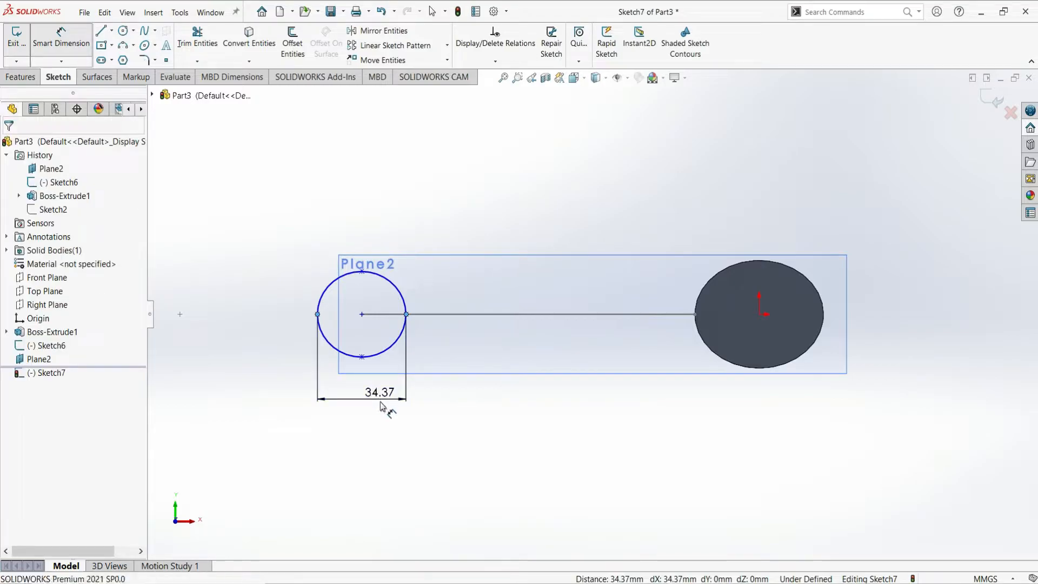
type("5")
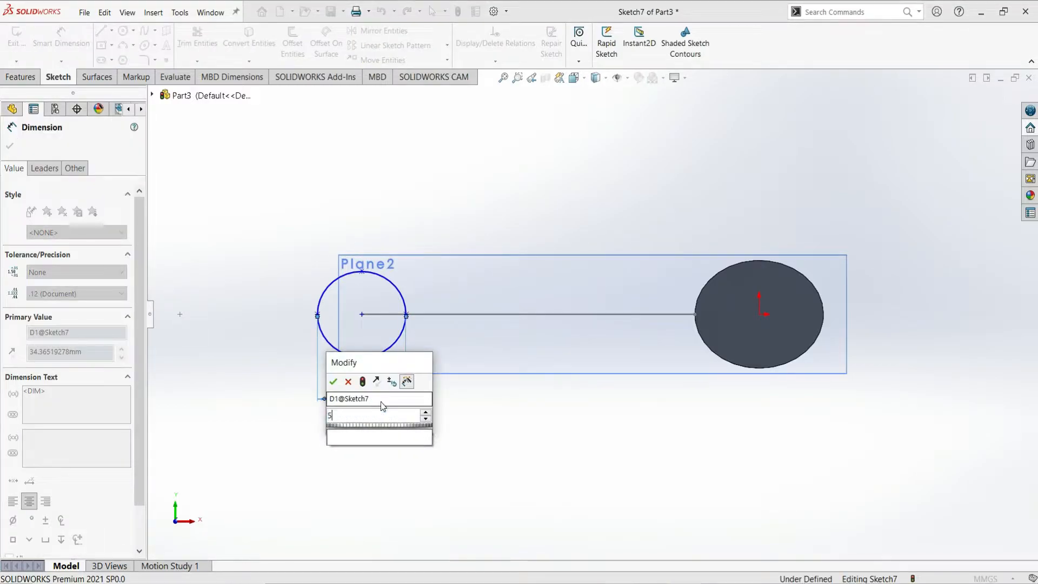
type("0")
key("Return")
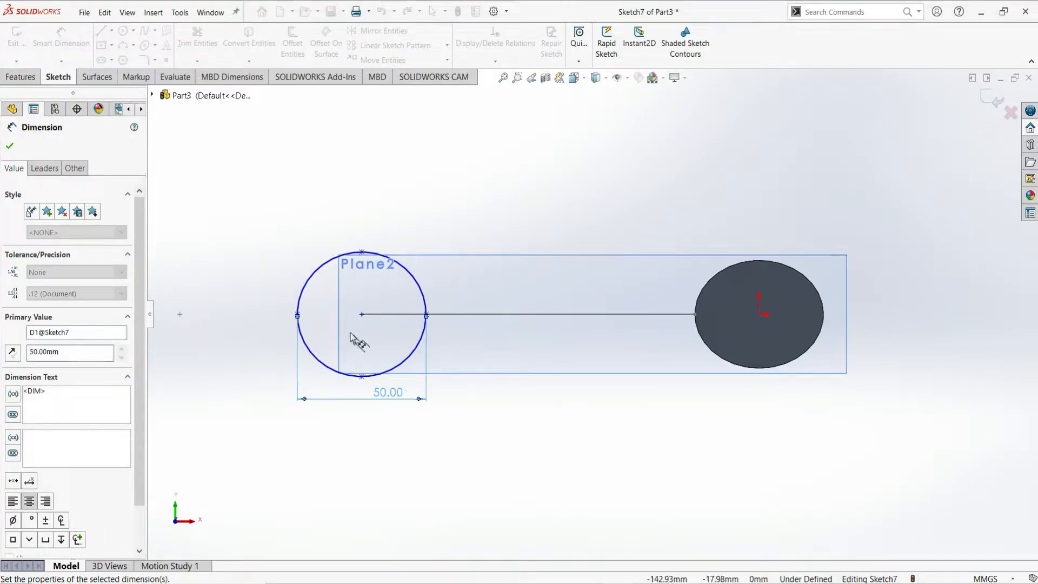
Dimension the new ellipse's vertical axis and set it to 40 mm.
left_click(362, 375)
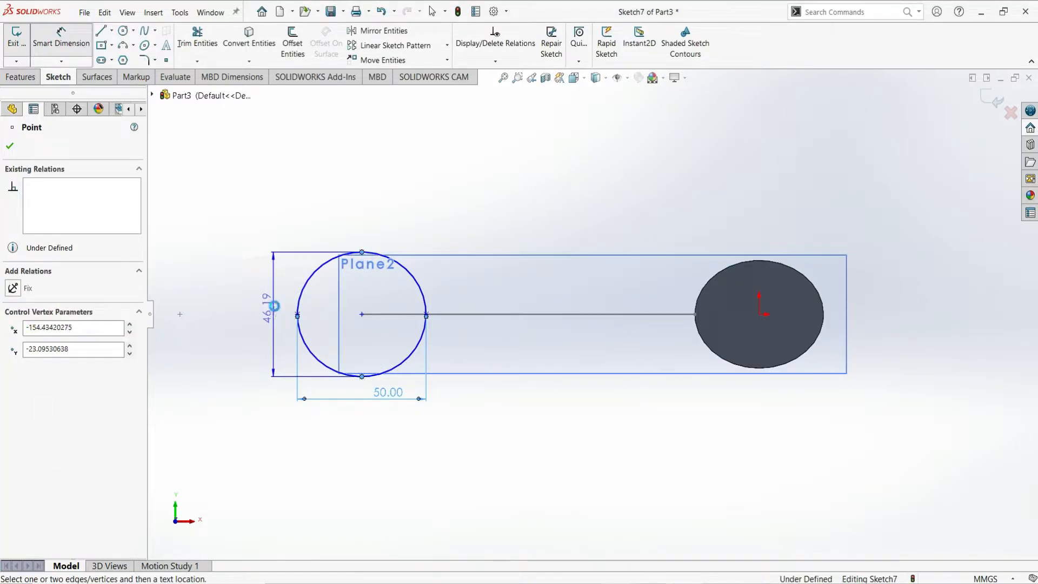
left_click(274, 312)
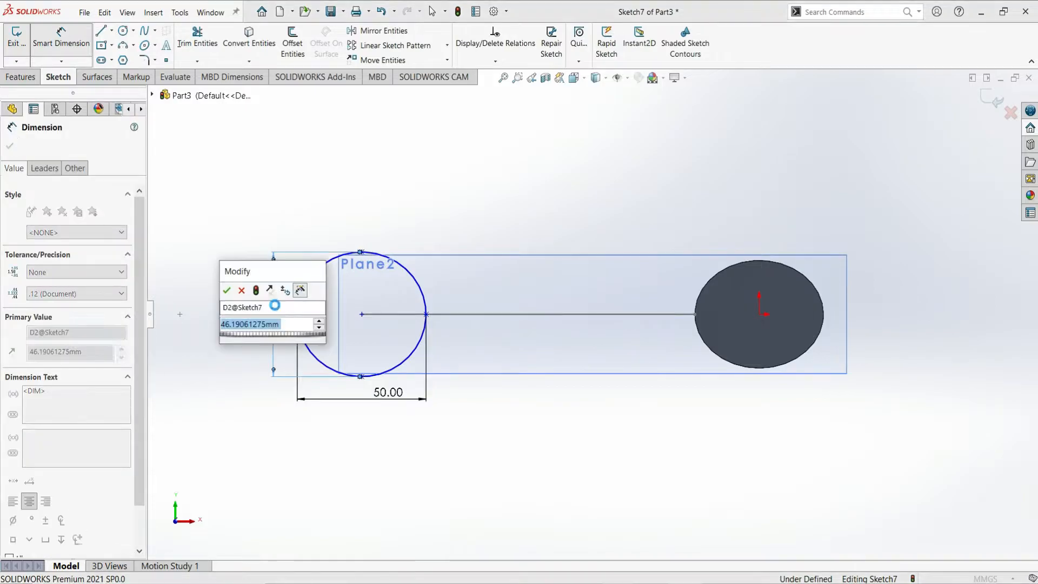
type("40")
left_click(277, 310)
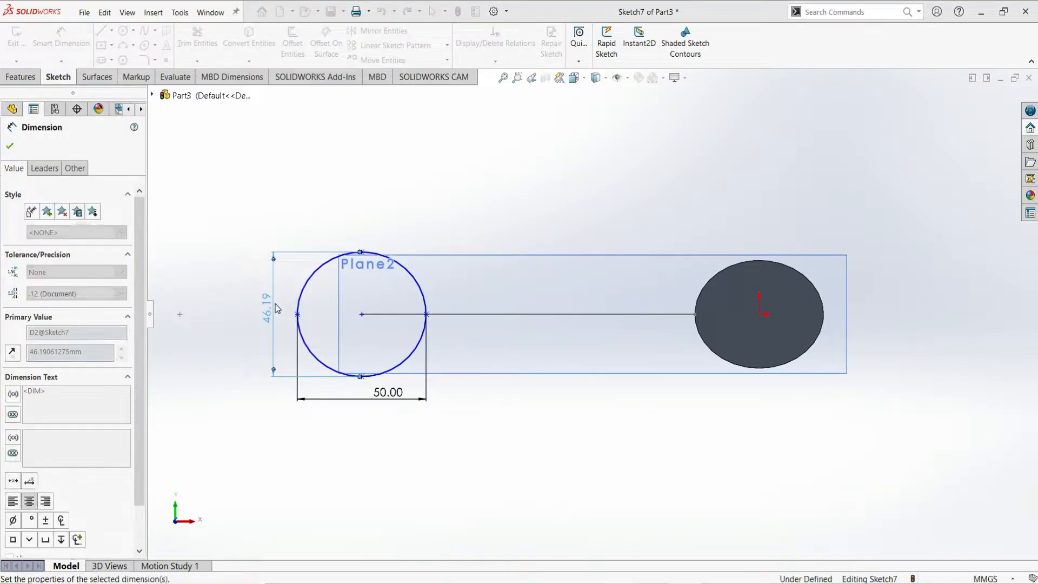
type("40")
key("Return")
Dimension the horizontal distance from the new ellipse's centre to the origin, accepting the proposed value.
left_click(362, 315)
left_click(761, 316)
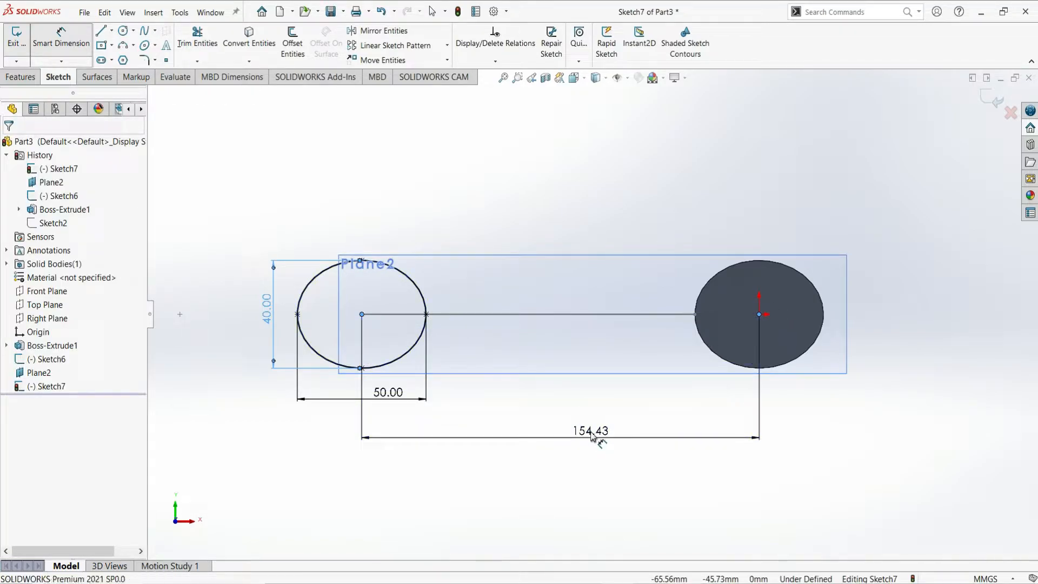
left_click(592, 435)
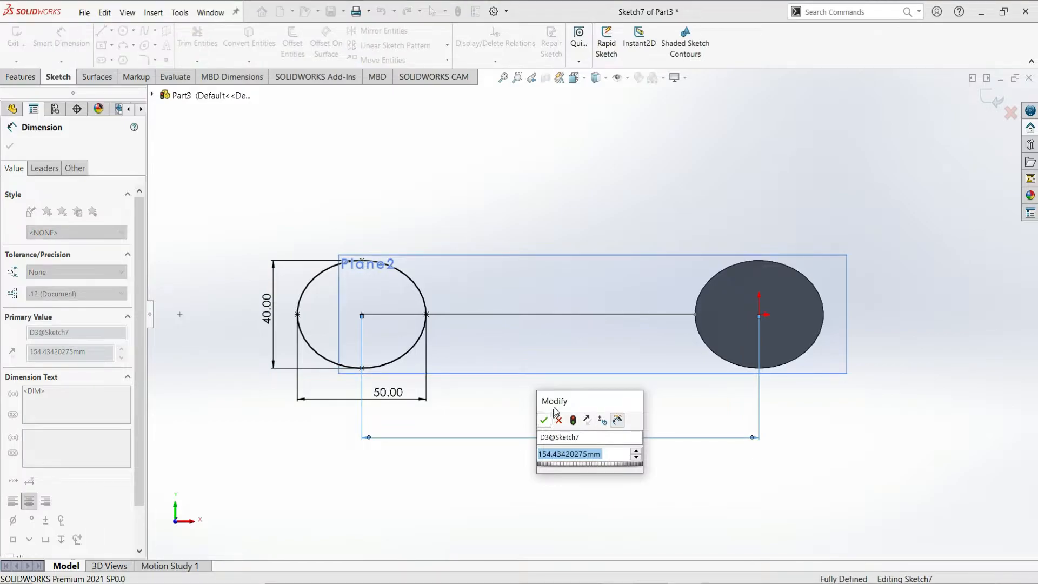
key("Return")
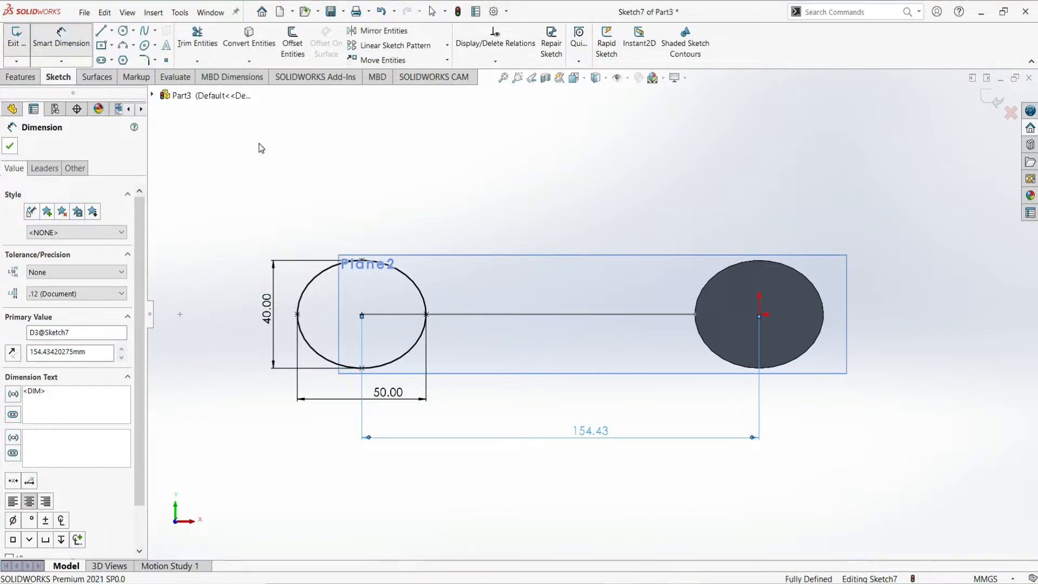
key("Escape")
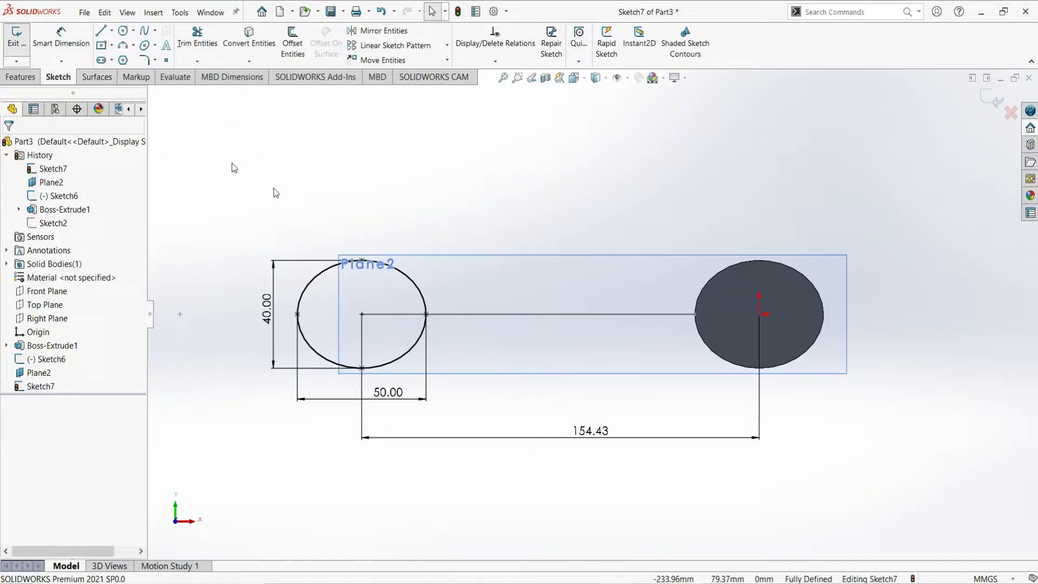
Finish the ellipse sketch, edit the arc path sketch and power-trim the straight line's portion beyond the arc's tangent point.
mouse_move(579, 203)
middle_mouse_down()
mouse_move(598, 310)
mouse_move(673, 298)
middle_mouse_up()
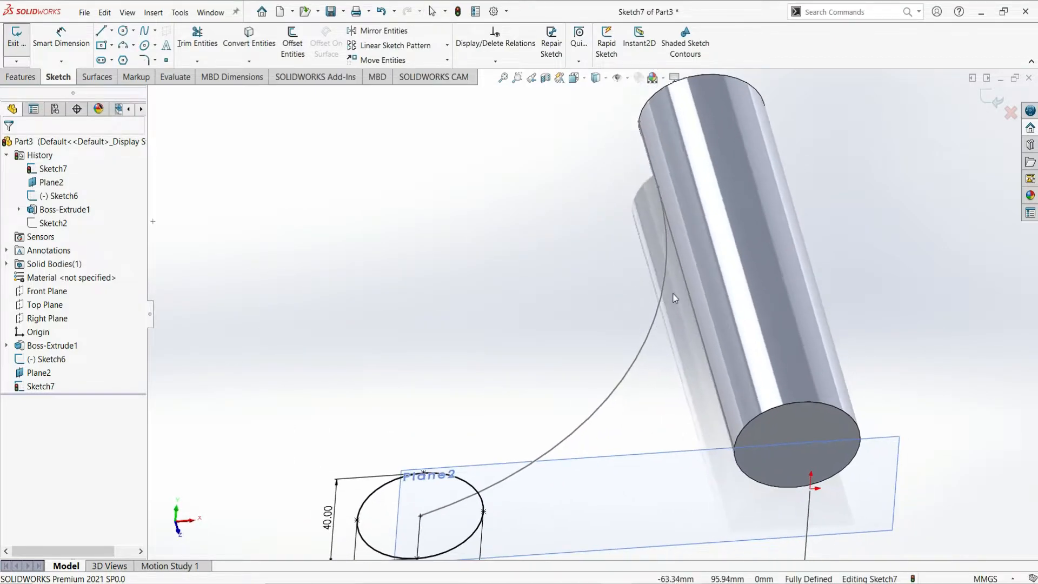
left_click(53, 359)
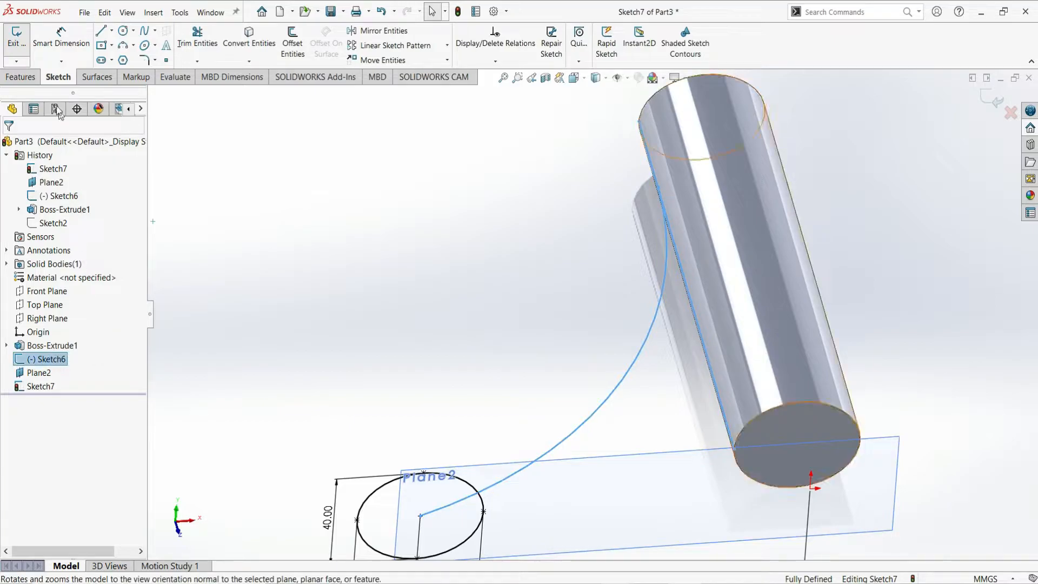
left_click(16, 44)
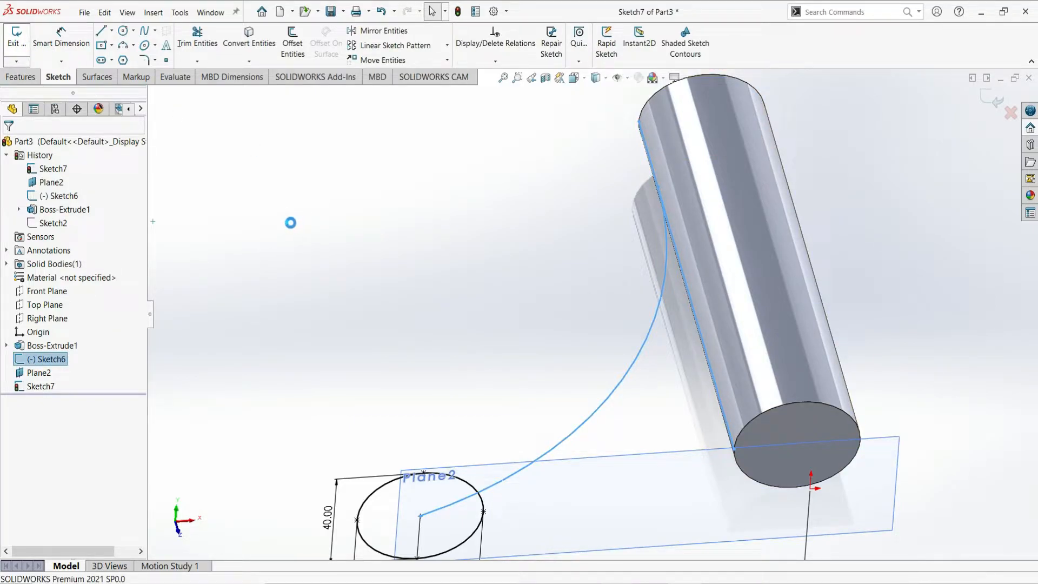
left_click(53, 361)
left_click(79, 327)
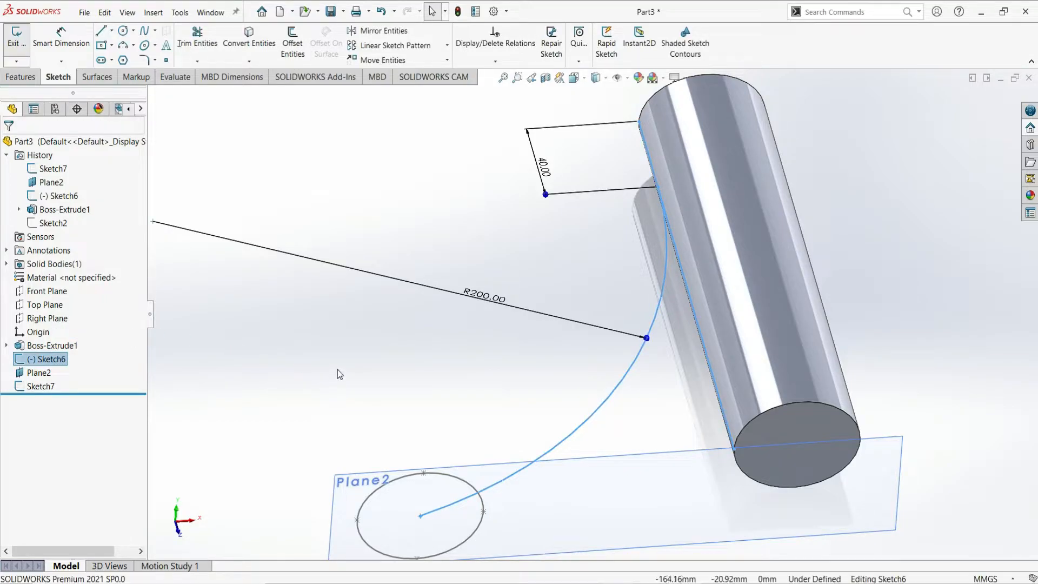
left_click(216, 54)
mouse_move(733, 224)
left_mouse_down()
mouse_move(735, 262)
mouse_move(713, 247)
mouse_move(719, 270)
left_mouse_up()
scroll(661, 160, "up", 4)
scroll(628, 114, "down", 2)
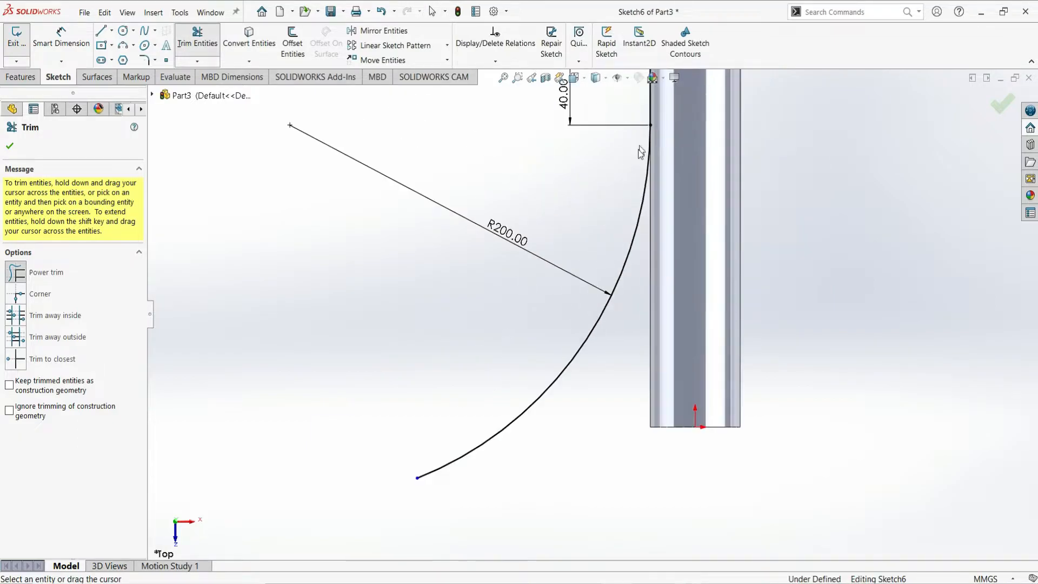
left_click(10, 147)
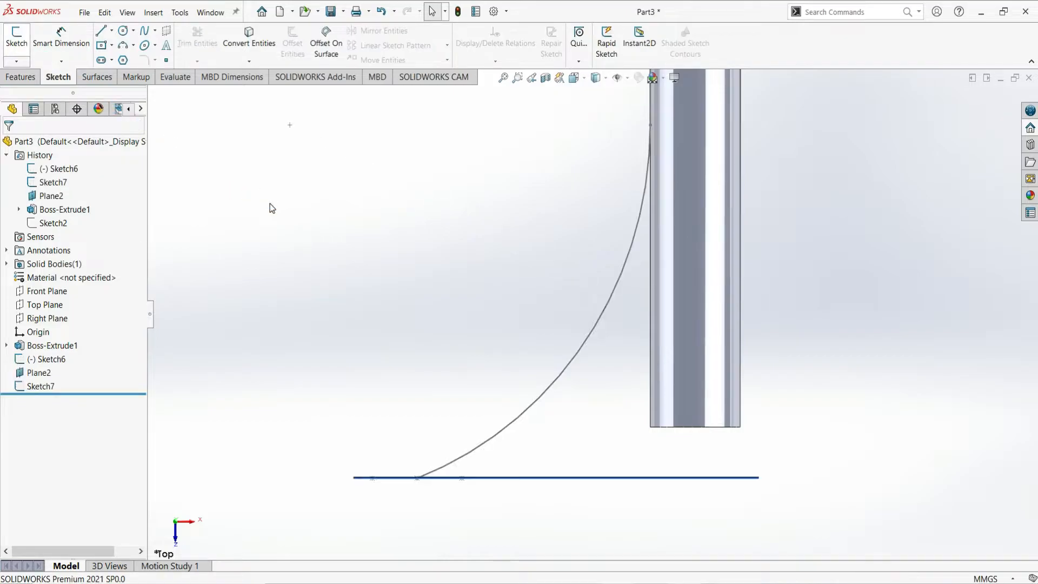
Start a Swept Boss using the 50 by 40 mm ellipse as profile and the line-and-arc sketch as path.
middle_click_drag(767, 354, 769, 208)
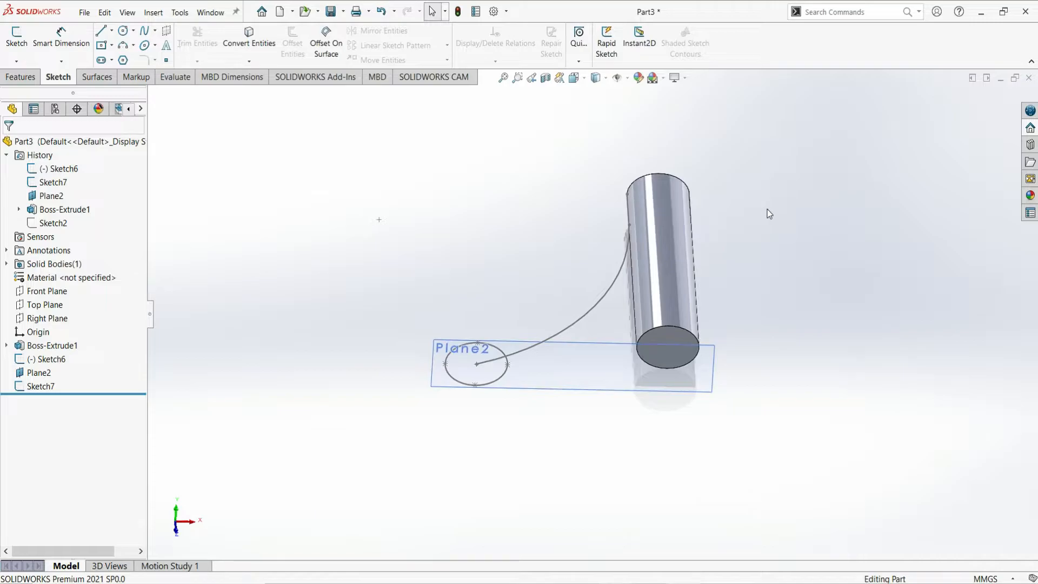
left_click(22, 81)
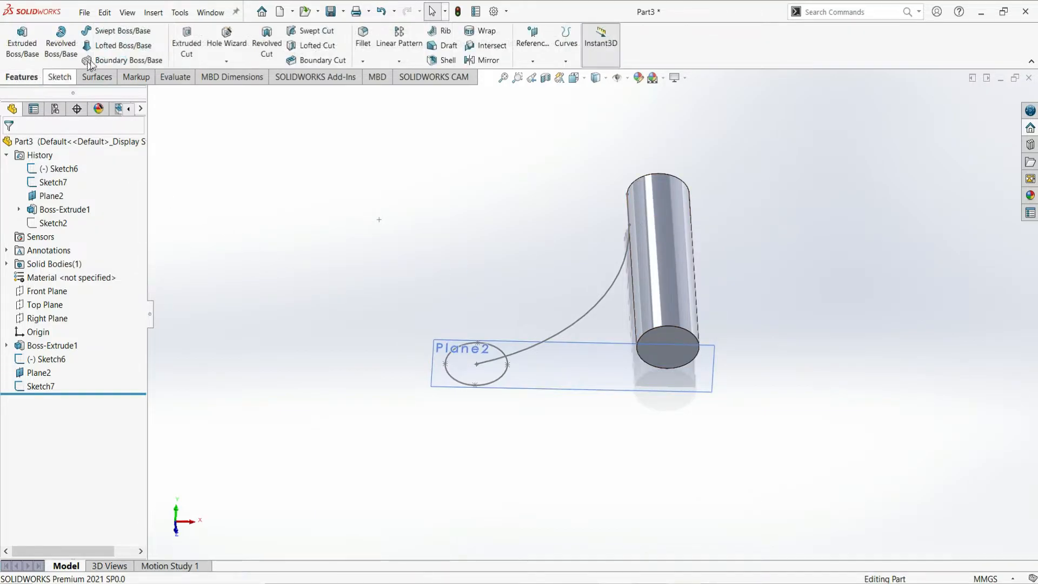
left_click(104, 34)
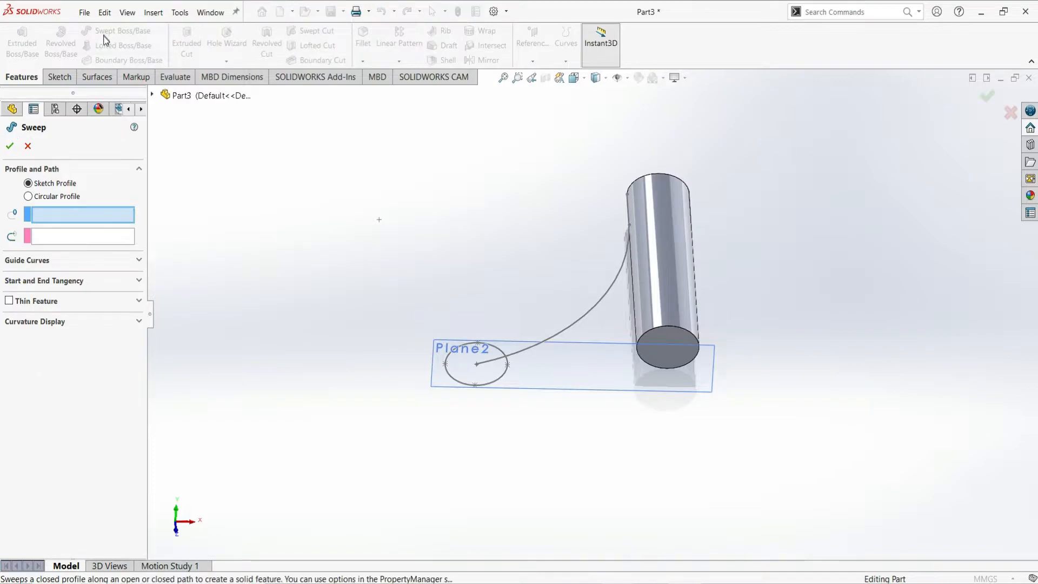
left_click(473, 335)
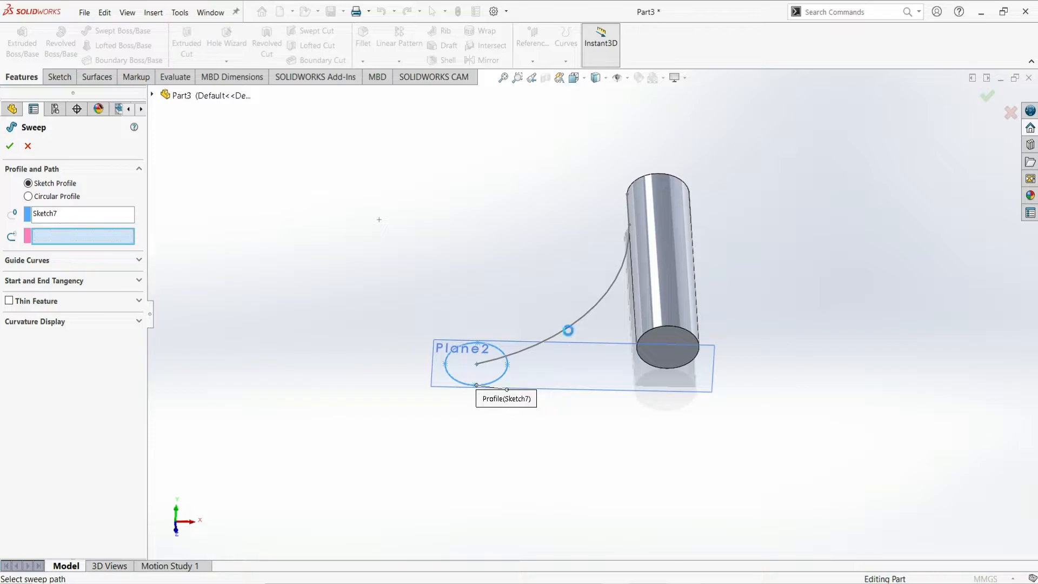
left_click(568, 330)
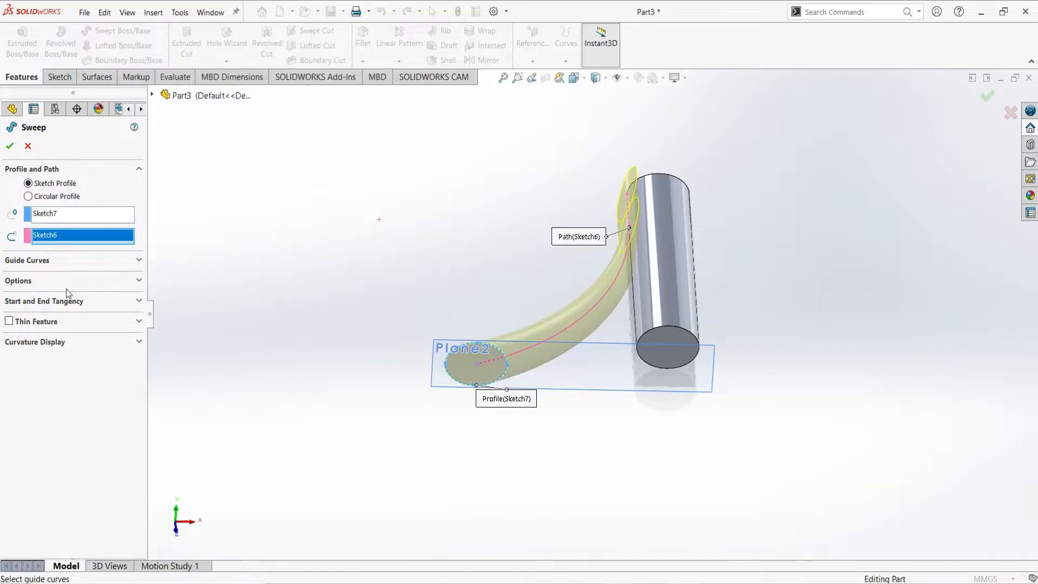
Set the sweep's profile orientation to Keep Normal Constant and create the swept branch.
left_click(63, 281)
left_click(99, 307)
left_click(87, 329)
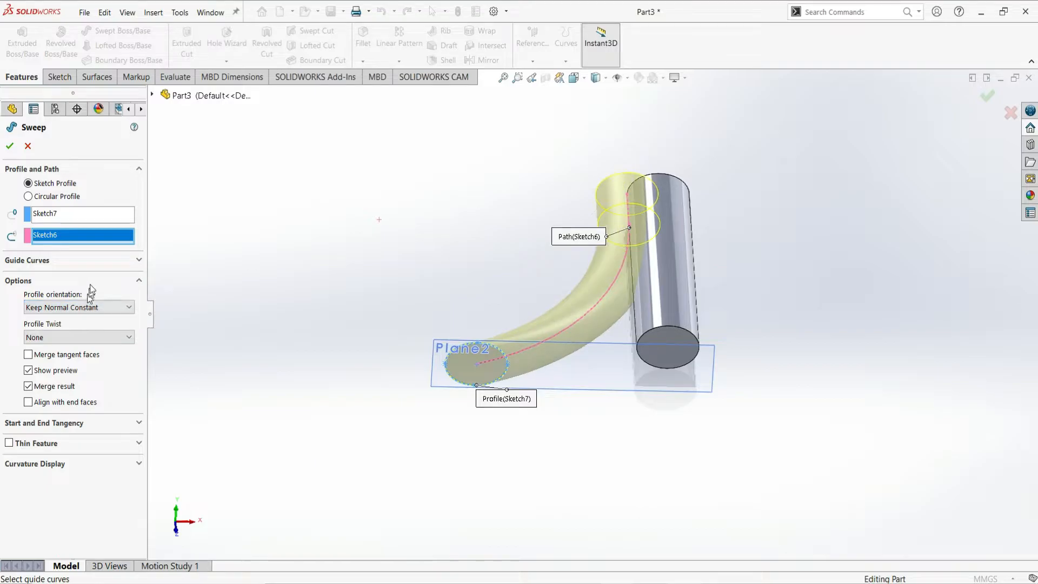
left_click(9, 147)
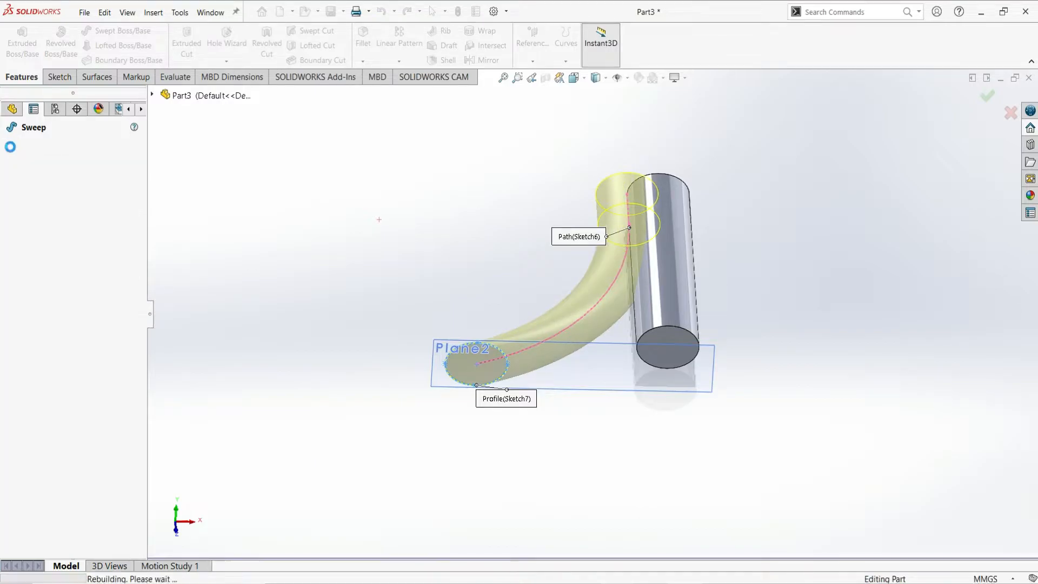
left_click(588, 219)
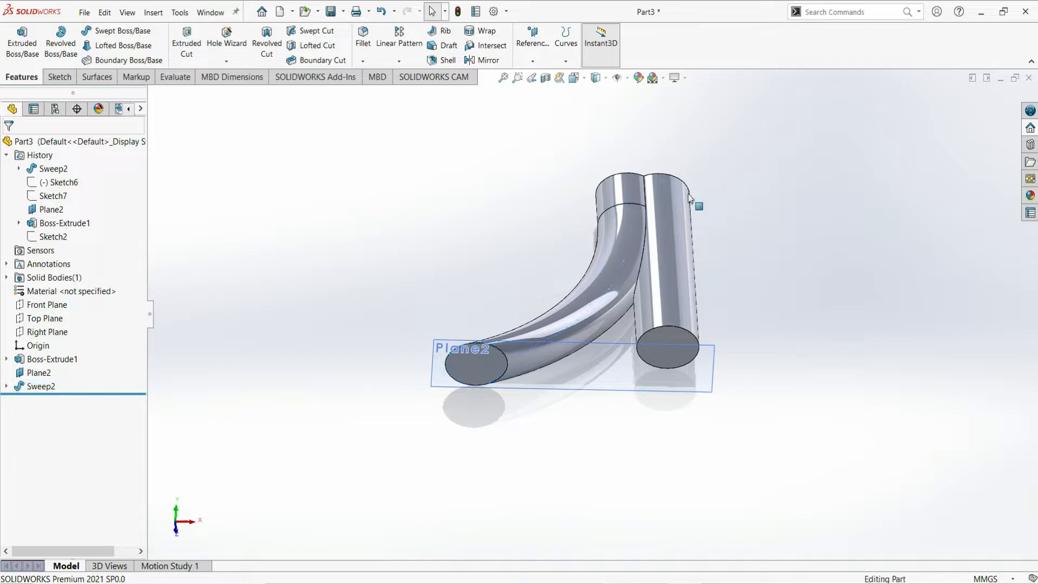
Hide the reference plane at the swept branch's end and collapse the History folder in the feature tree.
middle_click_drag(703, 186, 735, 239)
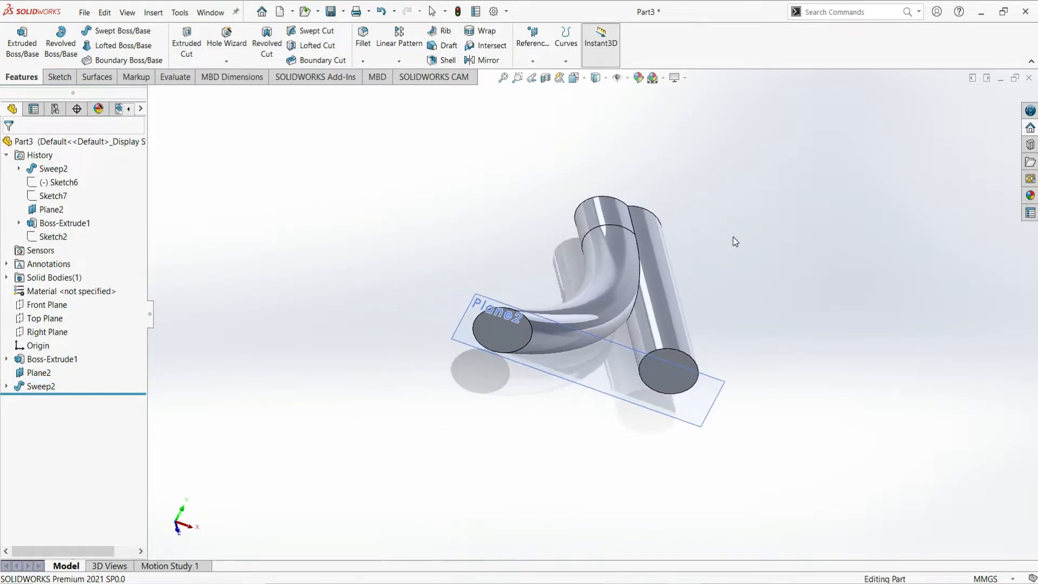
left_click(476, 312)
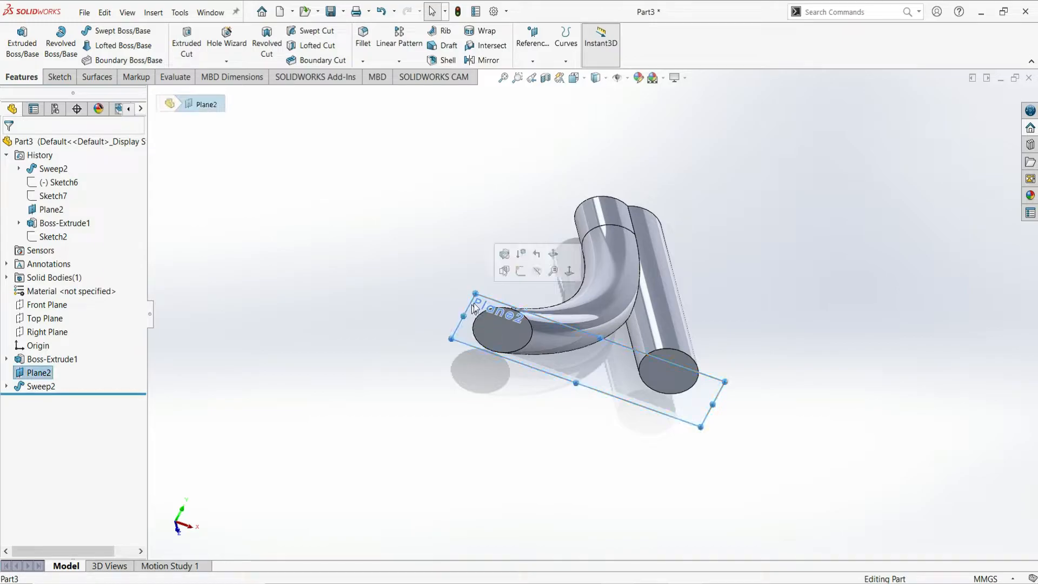
left_click(538, 270)
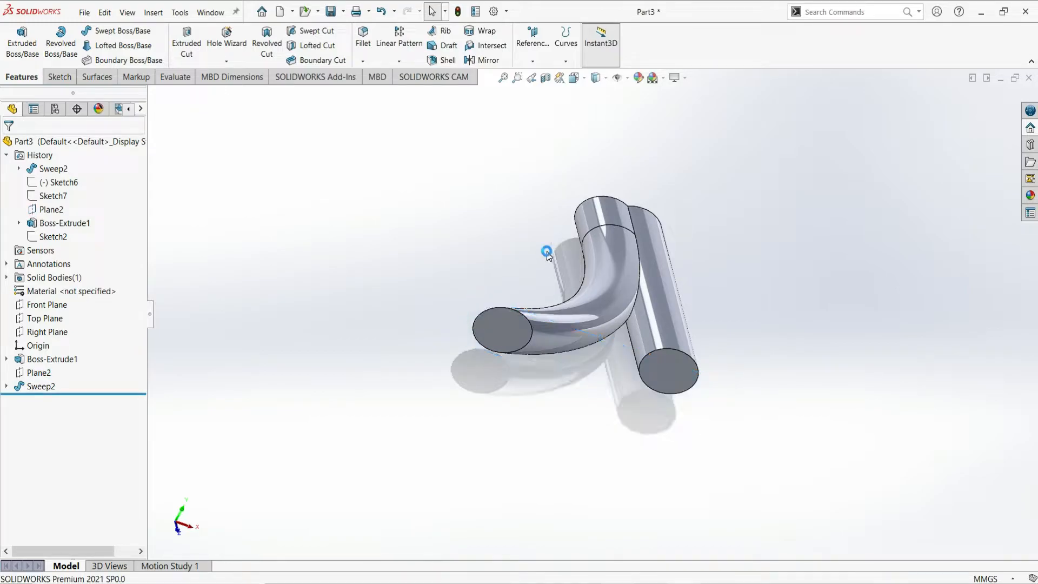
middle_click_drag(680, 215, 653, 223)
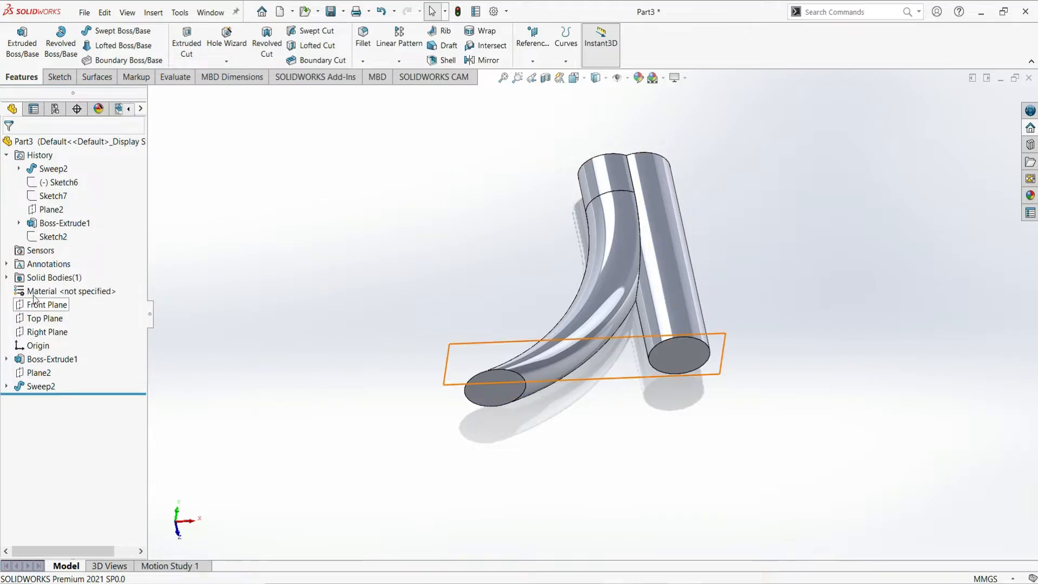
left_click(6, 157)
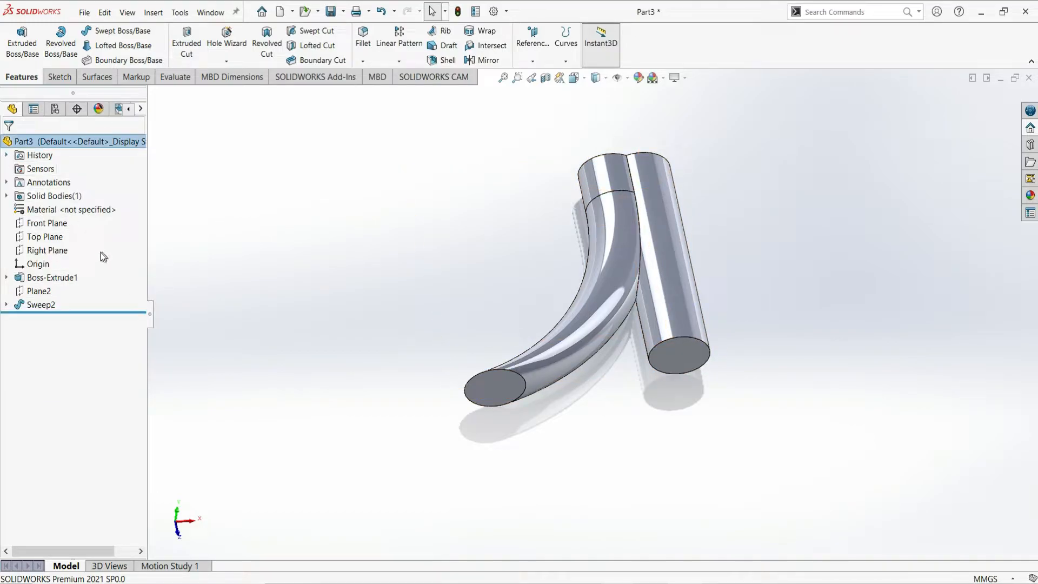
Sketch on the Top Plane a line about 151 mm long from the straight cylinder's lower corner across the curved branch.
left_click(54, 236)
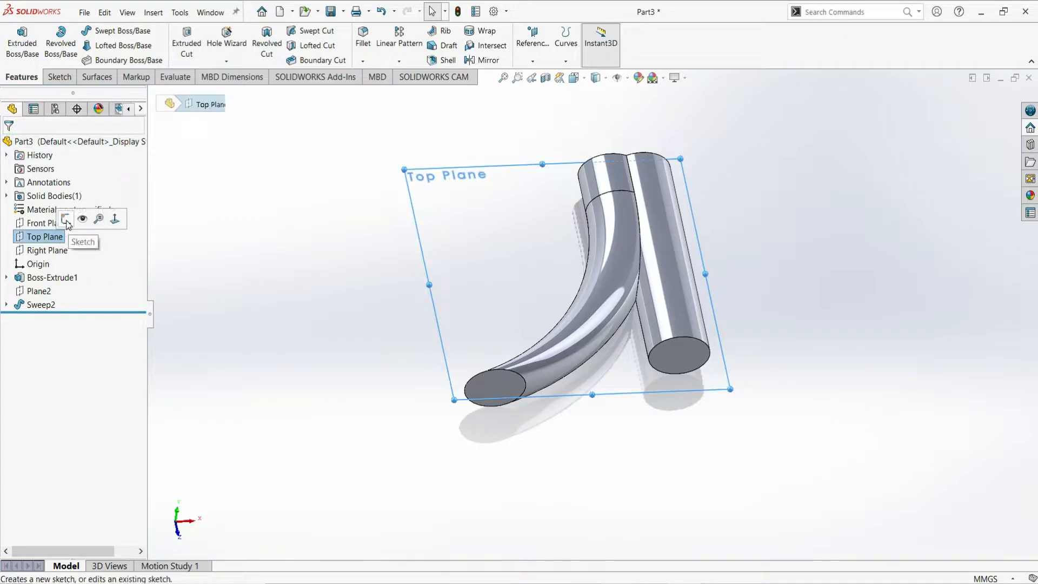
left_click(66, 219)
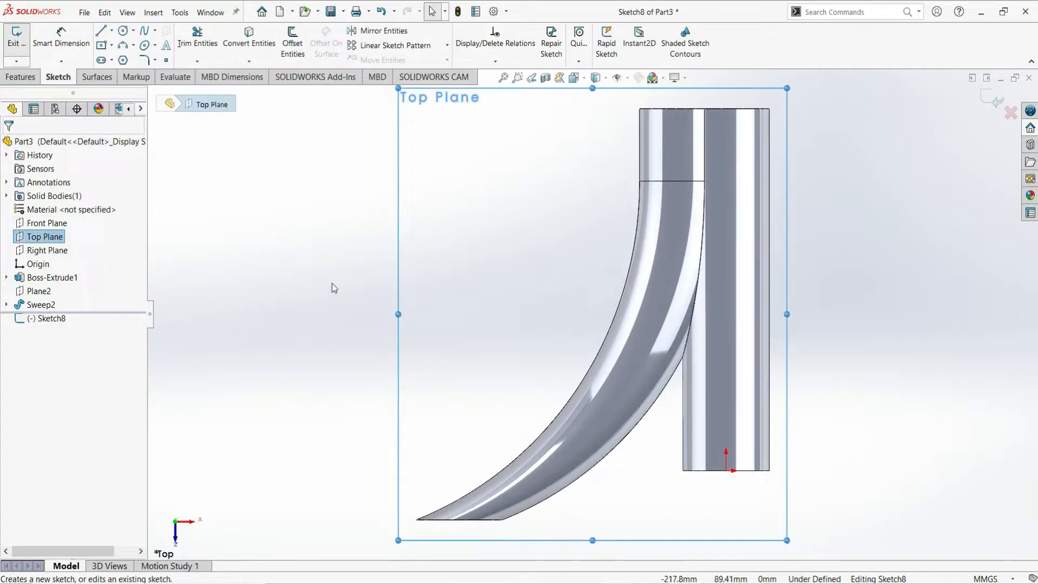
key("l")
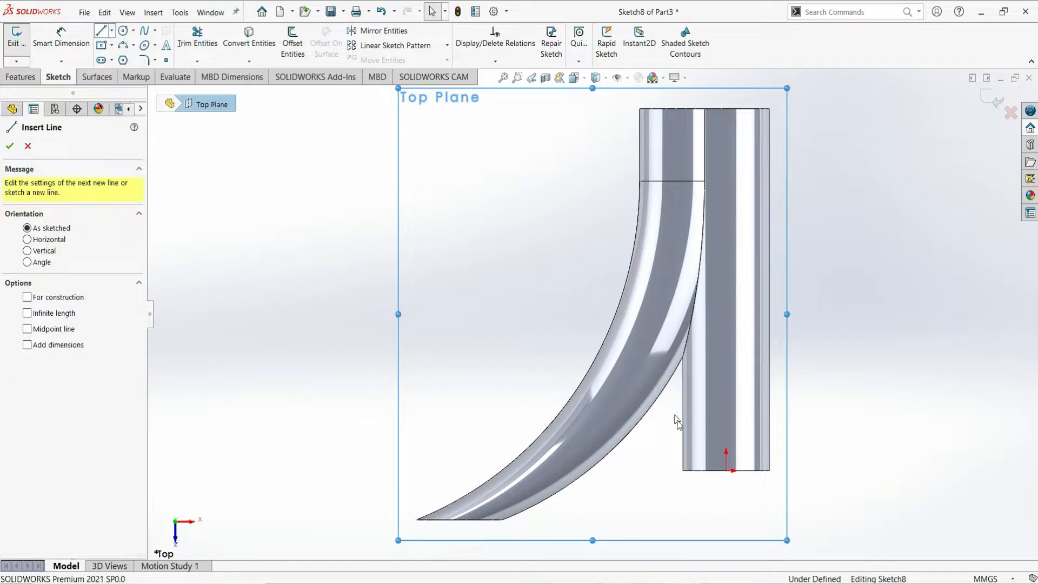
left_click(683, 471)
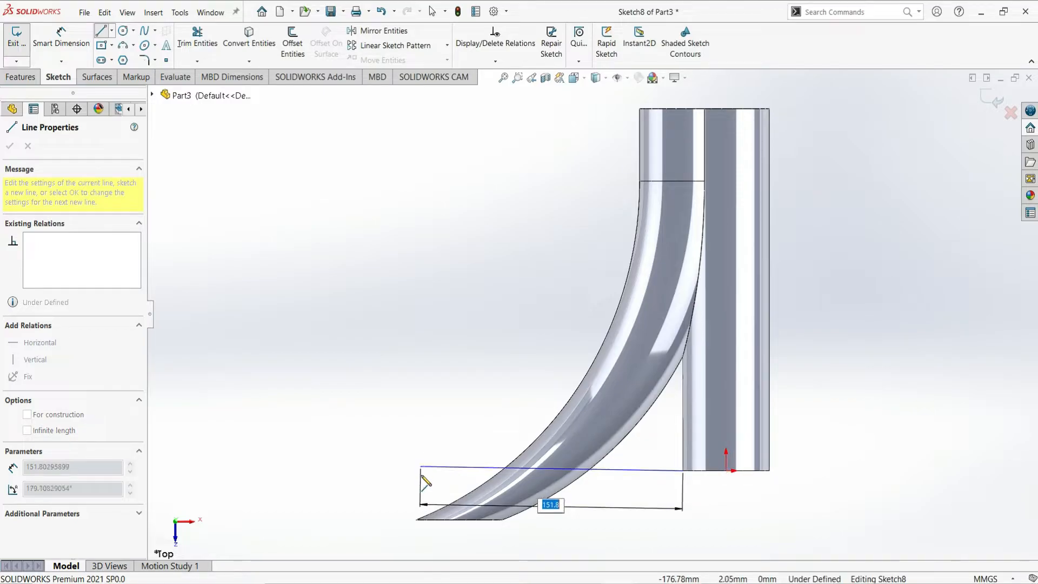
left_click(422, 476)
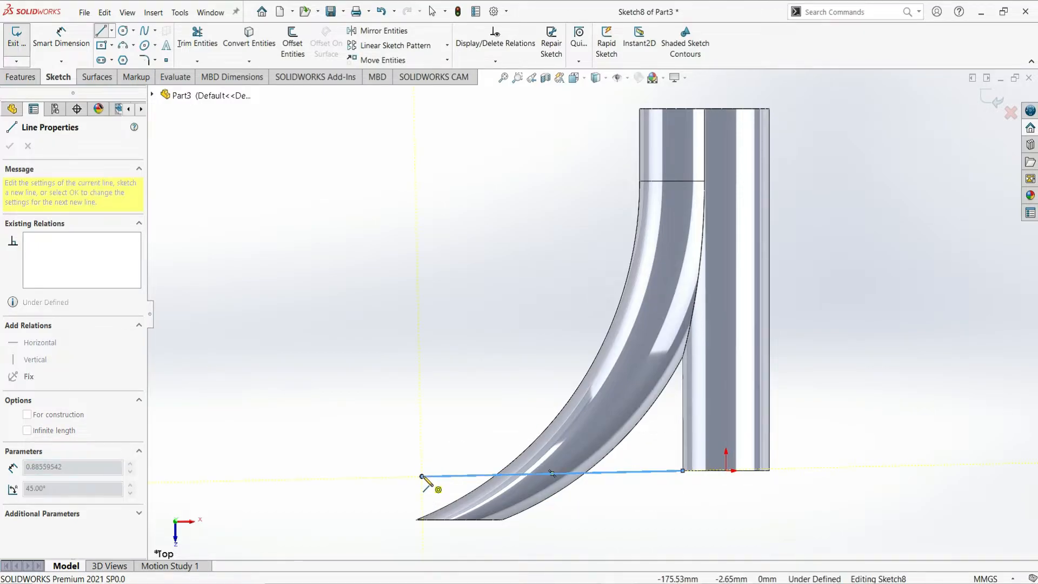
key("Escape")
key("Escape")
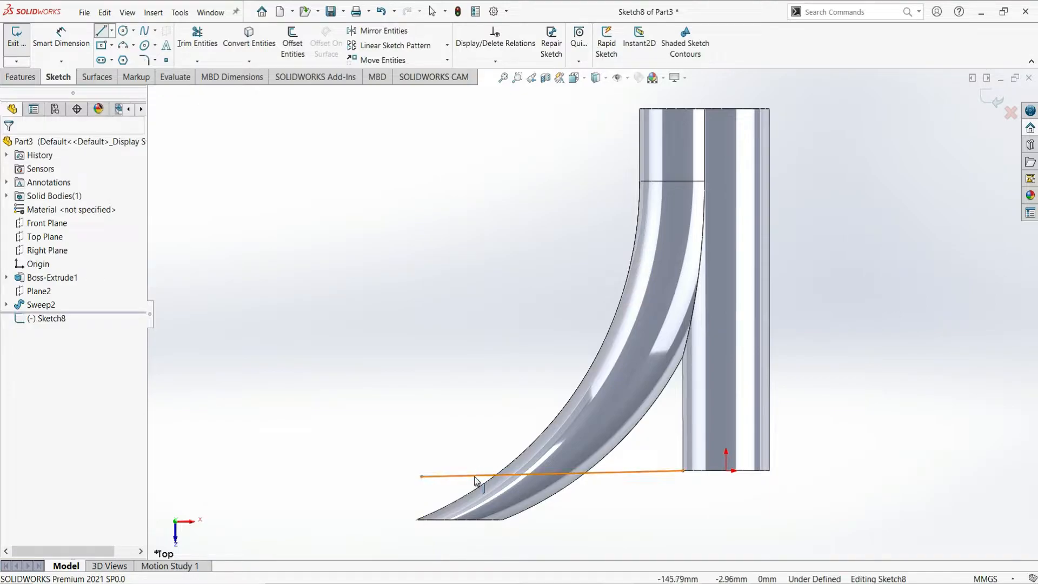
Make the line horizontal and stretch its free end outward past the branch to about X -205 mm.
left_click(475, 475)
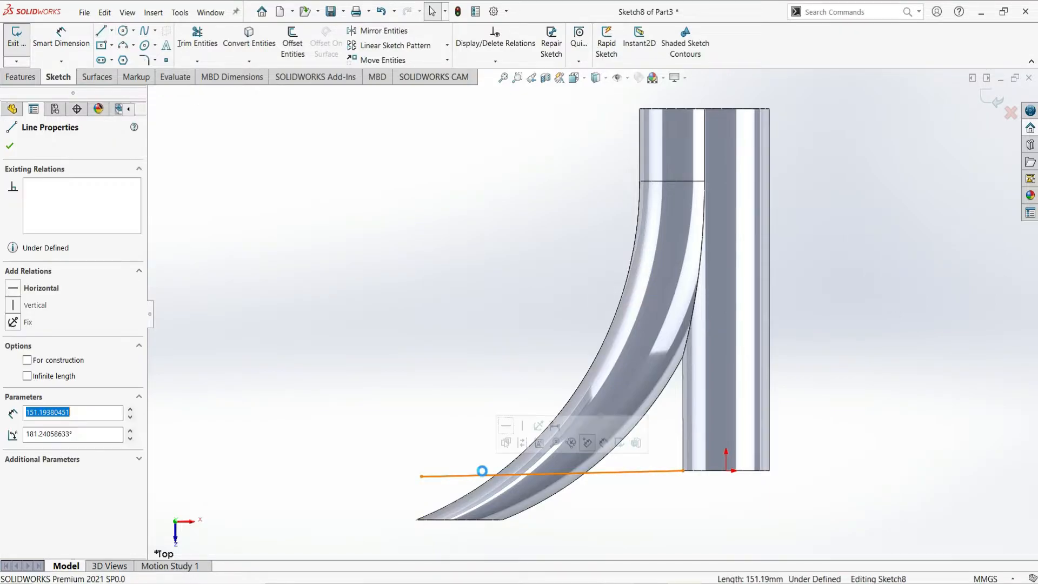
left_click(505, 427)
left_click(489, 394)
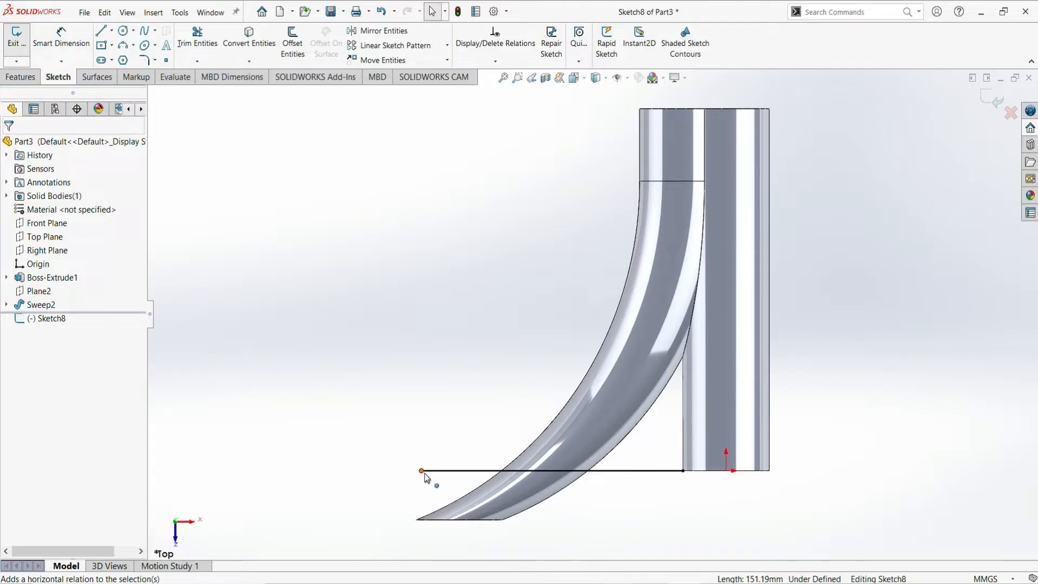
left_click_drag(421, 471, 383, 471)
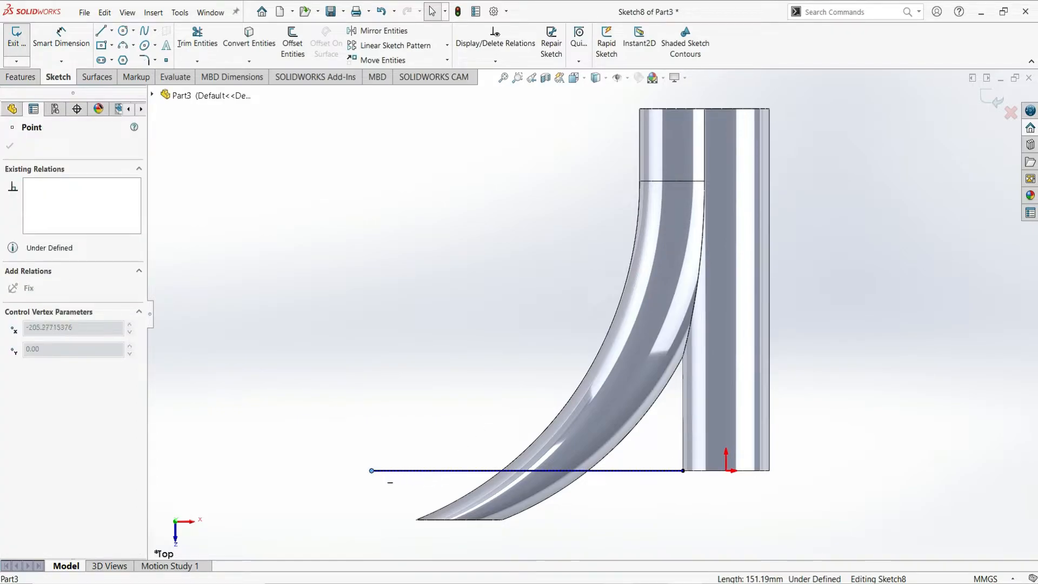
left_click(395, 463)
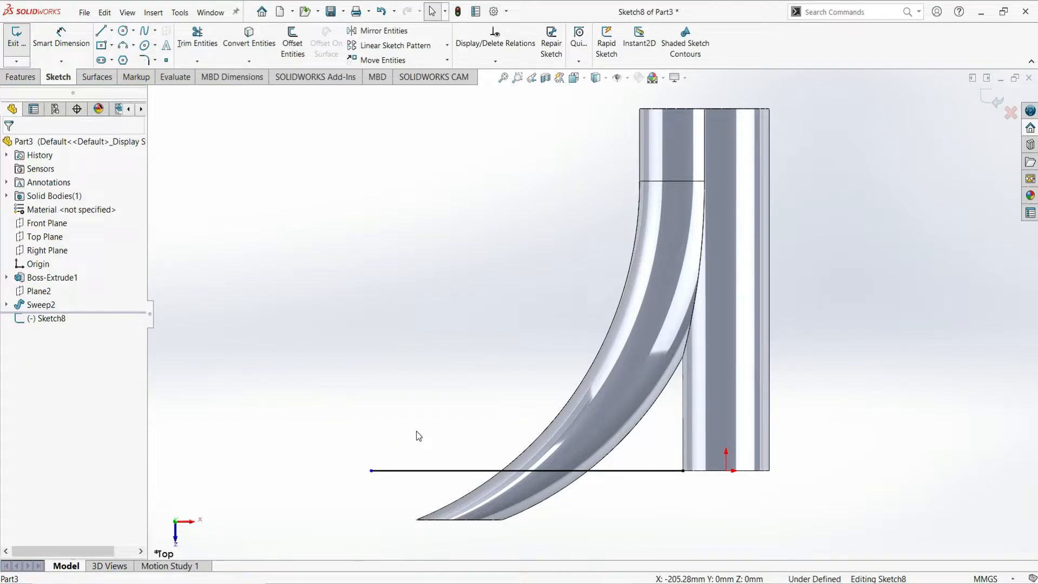
Set up a 200 mm blind thin-feature Extruded Cut from the line, with Direction 2 Through All and the thin side reversed toward the branch's end.
left_click(21, 77)
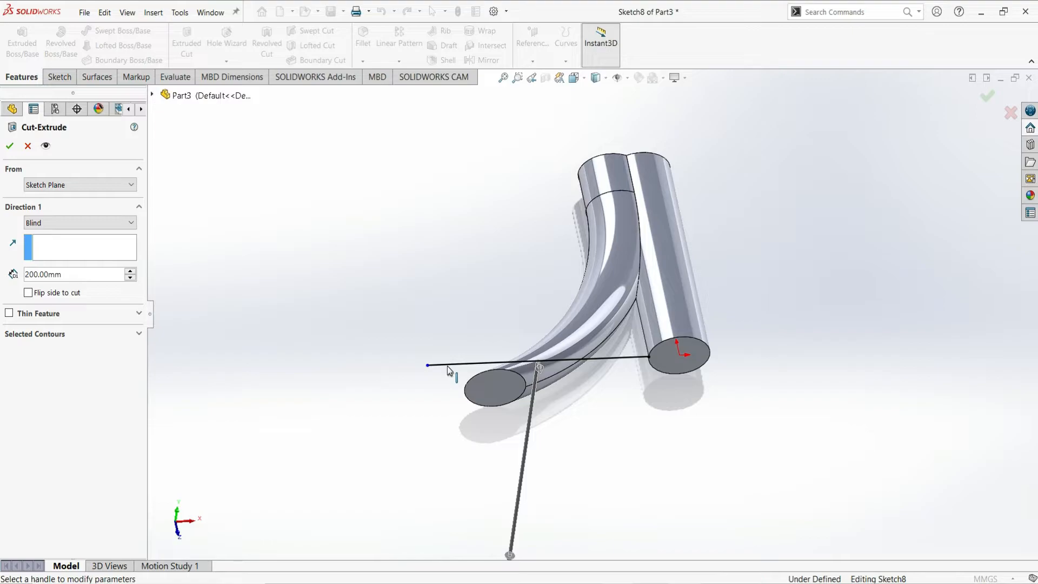
left_click(10, 314)
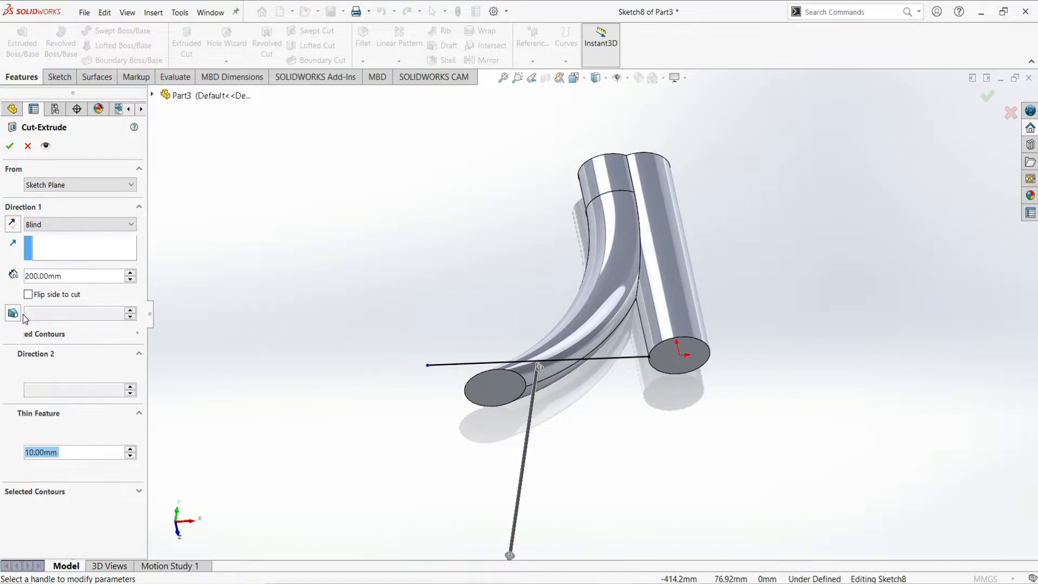
middle_click_drag(788, 297, 675, 385)
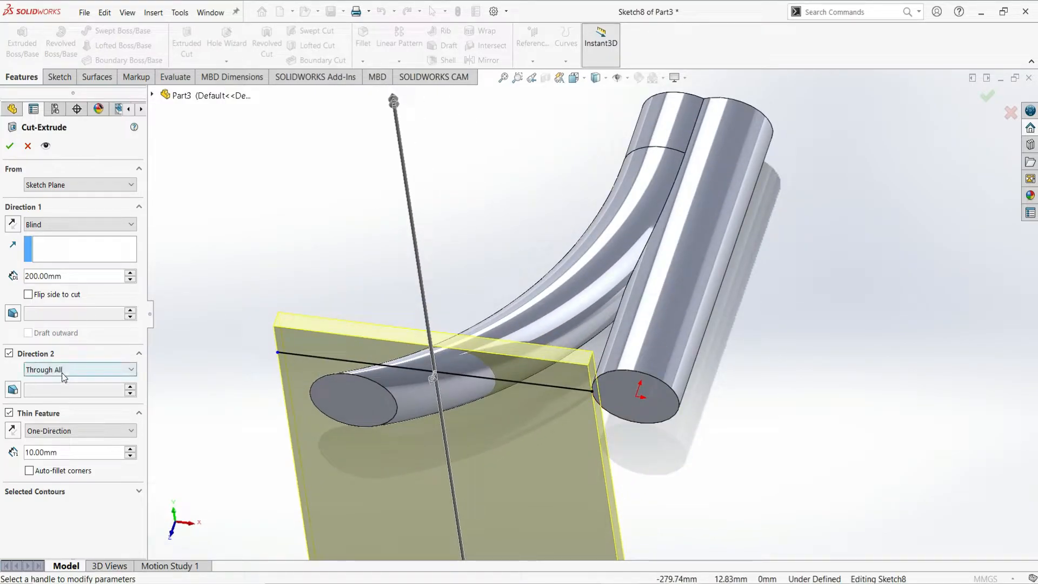
left_click(130, 449)
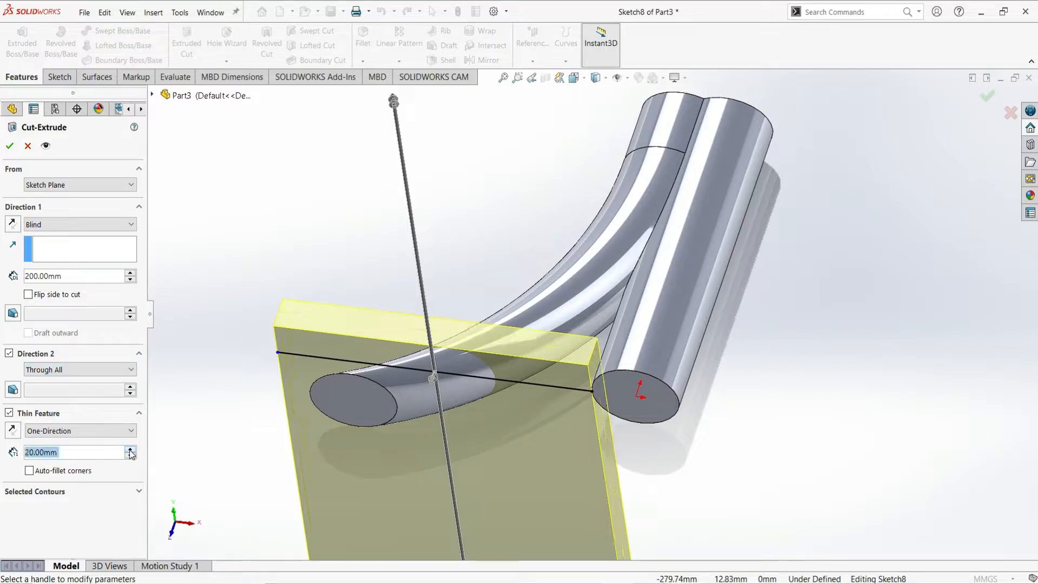
left_click(15, 432)
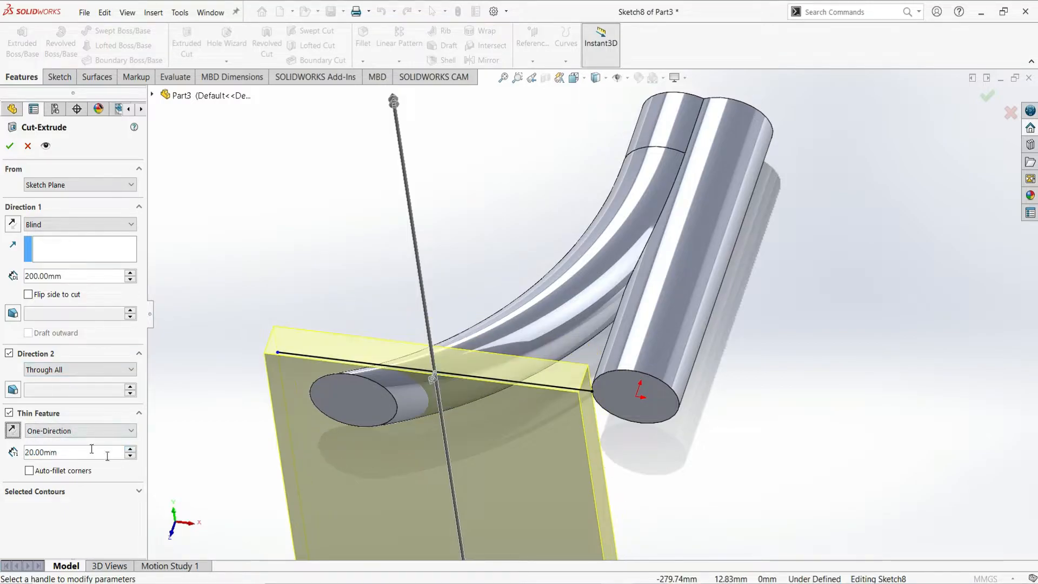
Set the cut's thin-feature thickness to 60 mm and create the cut that trims the branch's end.
left_click(129, 449)
left_click(130, 449)
left_click(130, 450)
left_click(129, 450)
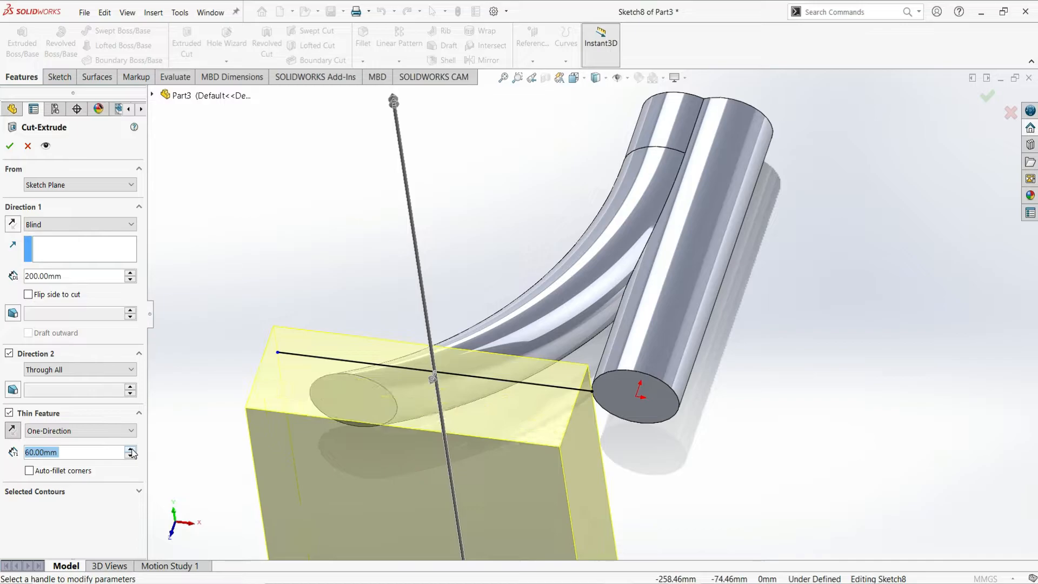
left_click(9, 146)
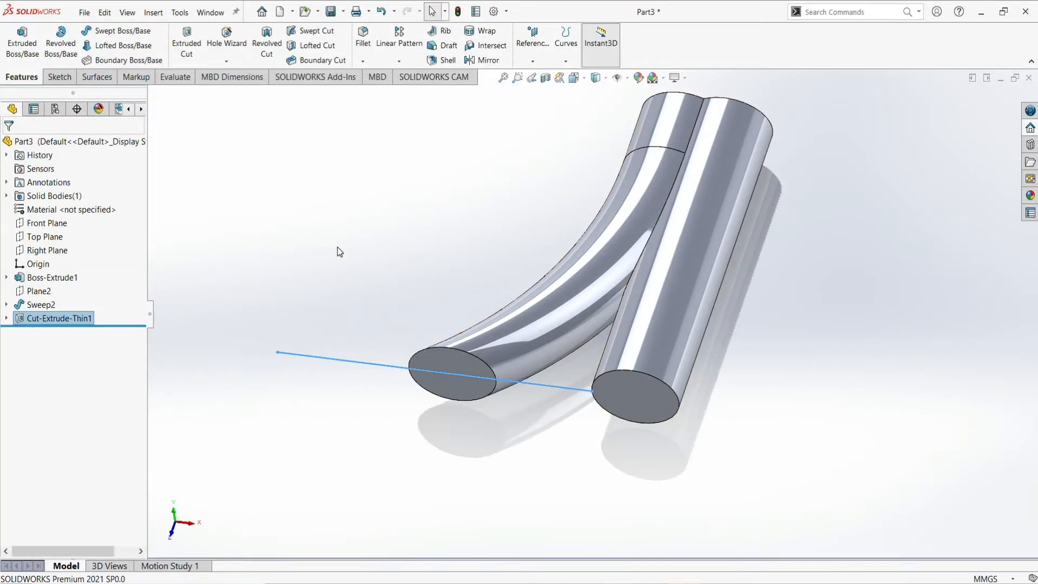
left_click(338, 248)
Shell the part with a 1.5 mm wall, removing the branch's cut face, the straight cylinder's end face and the shared opposite end face.
mouse_move(583, 231)
middle_mouse_down()
mouse_move(559, 223)
mouse_move(505, 358)
mouse_move(642, 286)
mouse_move(683, 284)
mouse_move(547, 258)
mouse_move(428, 310)
mouse_move(557, 260)
mouse_move(654, 241)
mouse_move(649, 271)
middle_mouse_up()
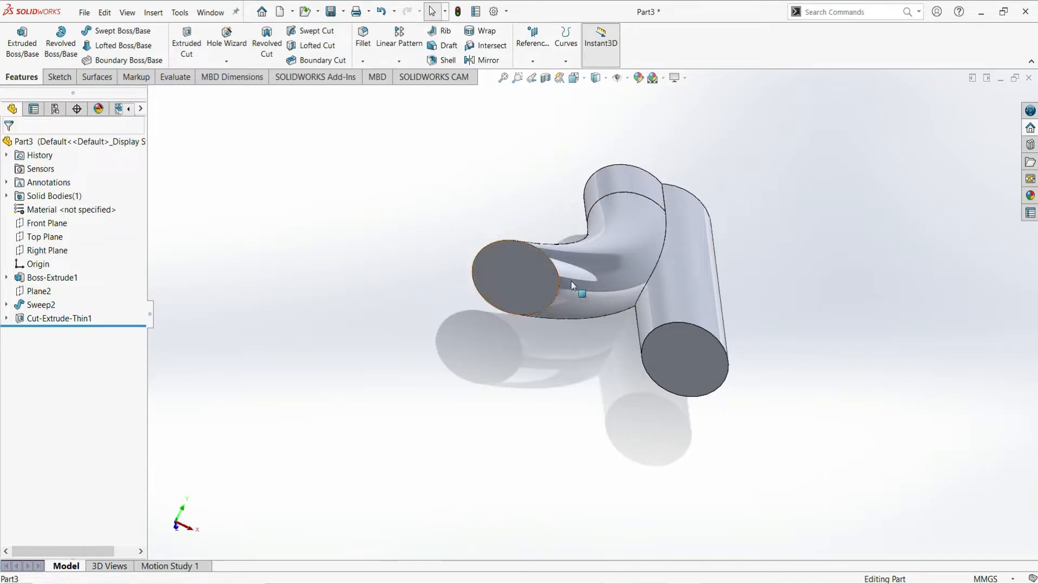
left_click(540, 277)
left_click(706, 359, "ctrl")
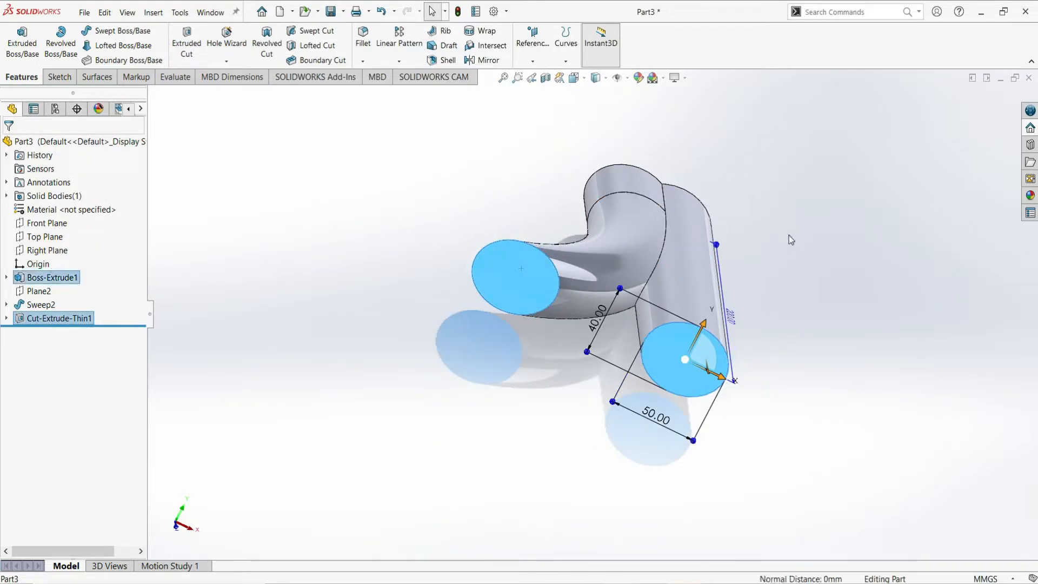
key("ctrl+8")
middle_click_drag(594, 296, 623, 285)
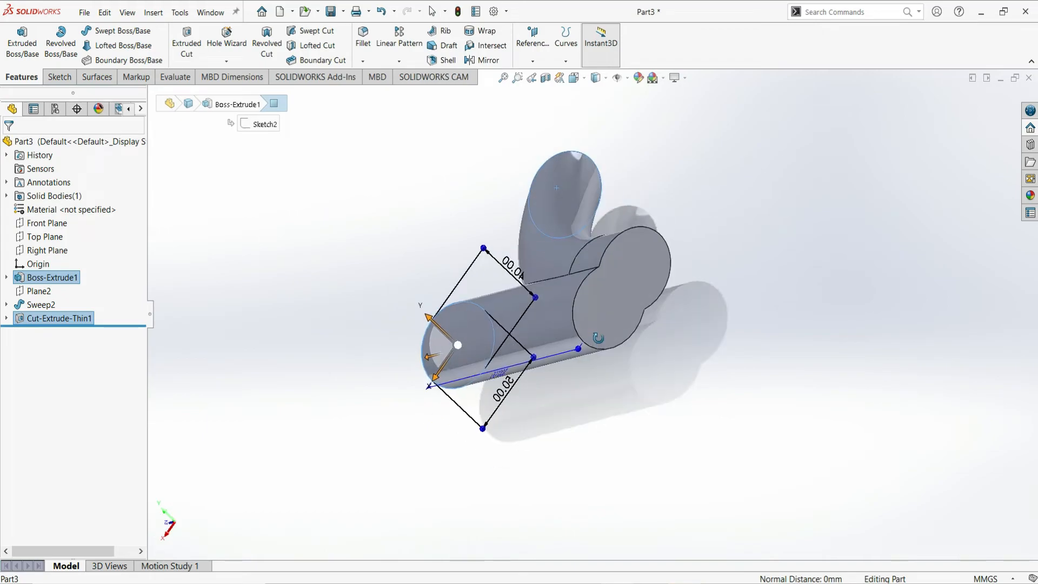
left_click(623, 285)
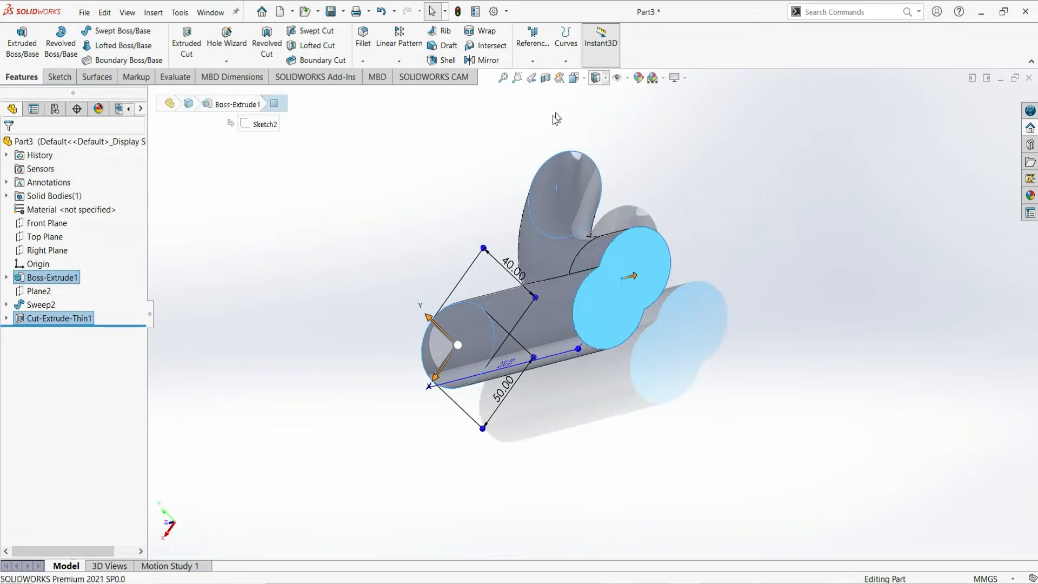
left_click(436, 61)
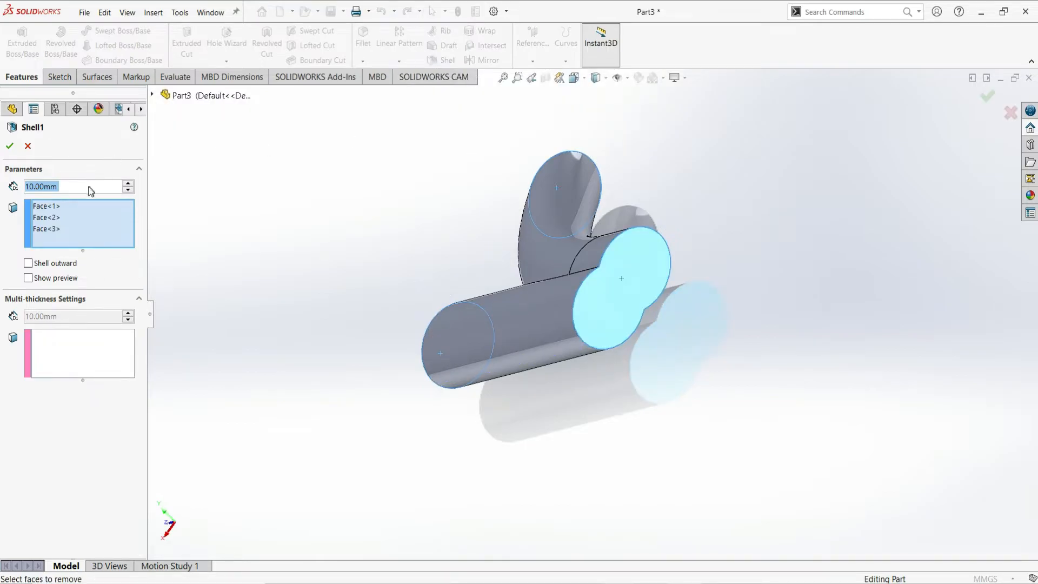
type("1.5")
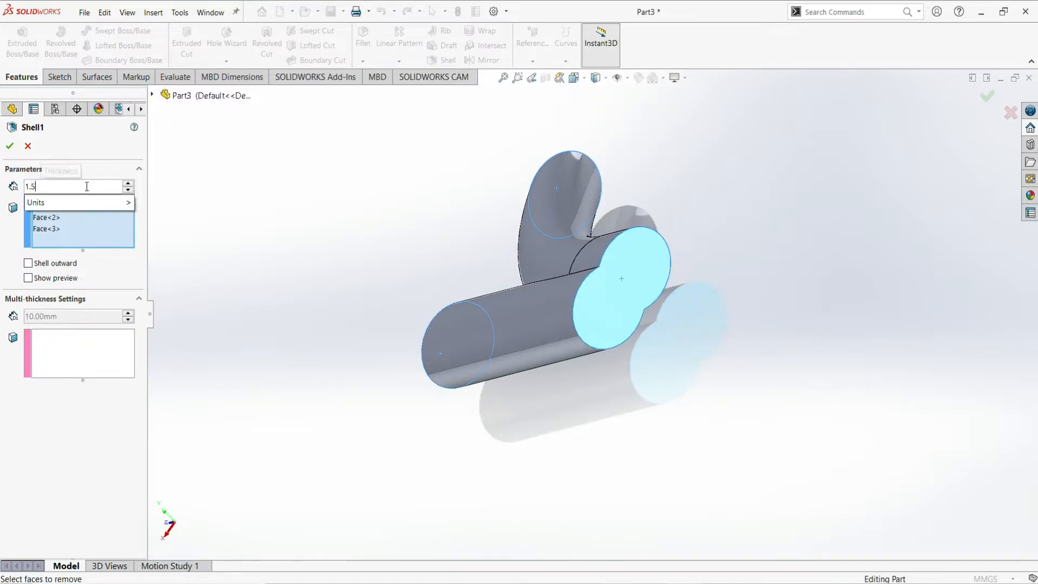
key("Return")
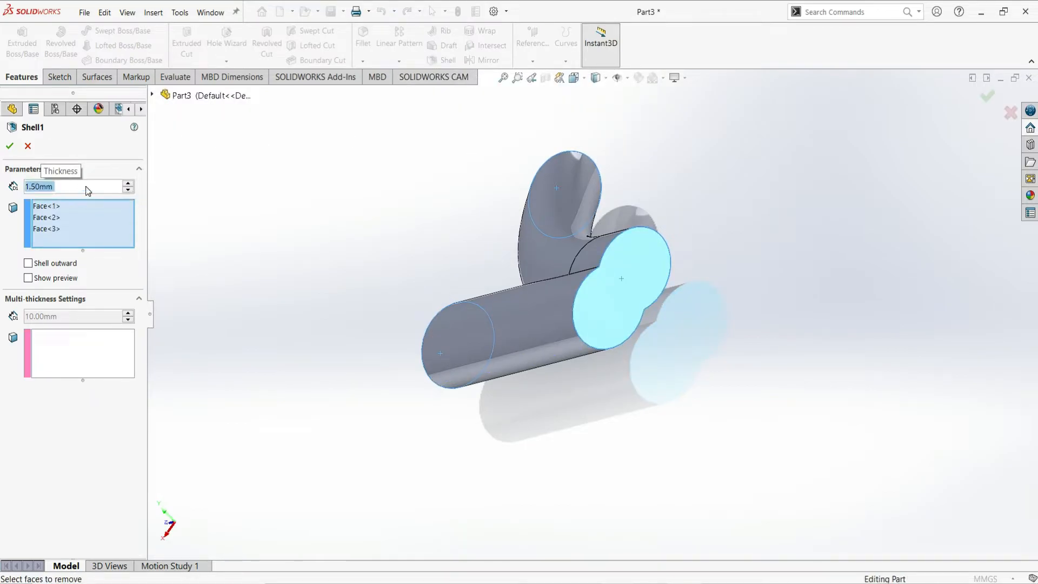
left_click(9, 147)
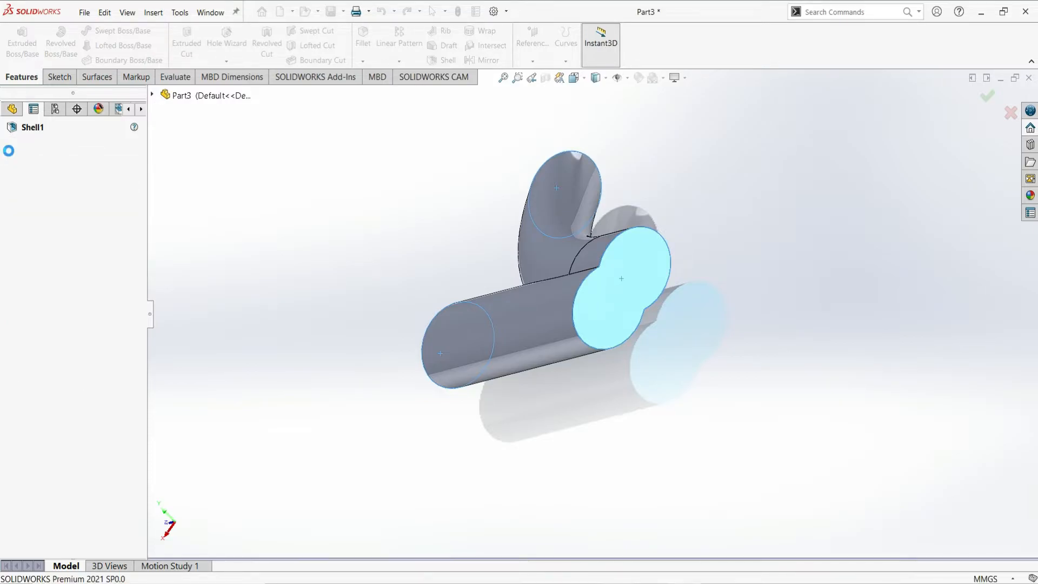
middle_click_drag(679, 302, 905, 375)
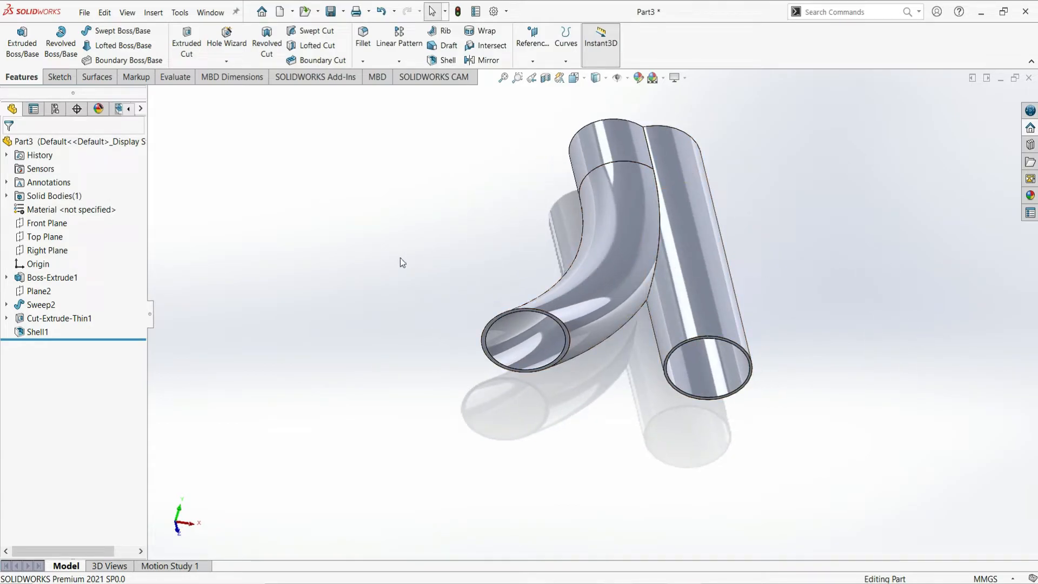
left_click(44, 238)
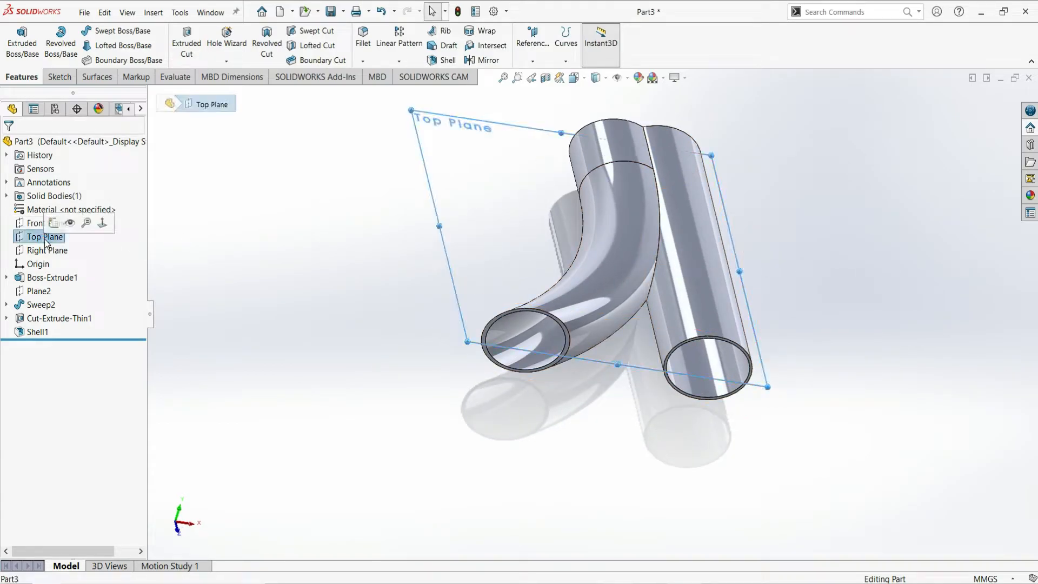
left_click(55, 226)
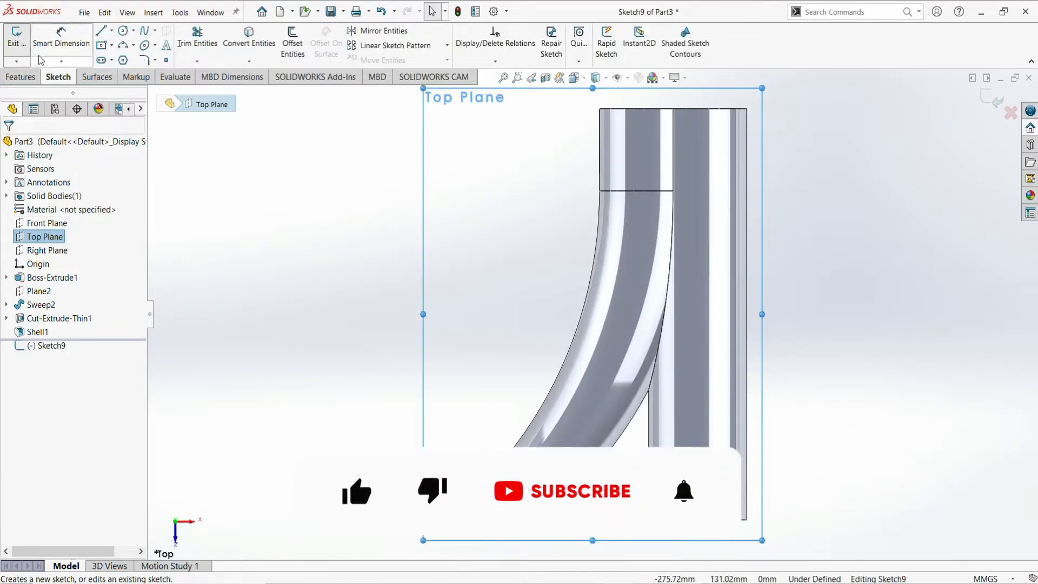
mouse_move(864, 313)
middle_mouse_down()
mouse_move(834, 216)
mouse_move(881, 87)
mouse_move(806, 141)
mouse_move(829, 162)
mouse_move(850, 111)
mouse_move(832, 137)
middle_mouse_up()
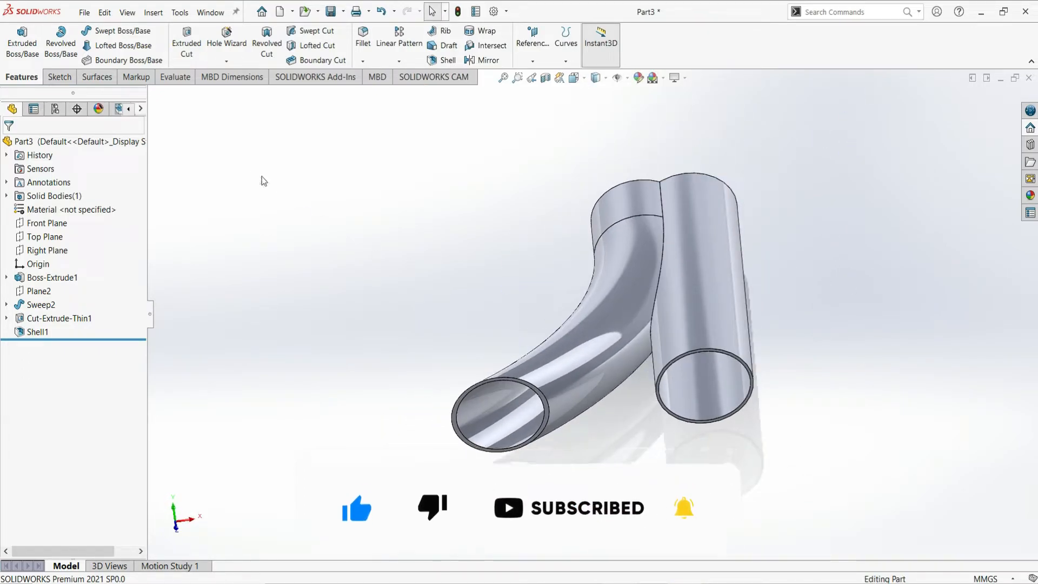
Create a reference plane offset 40 mm above the Top Plane.
left_click(533, 58)
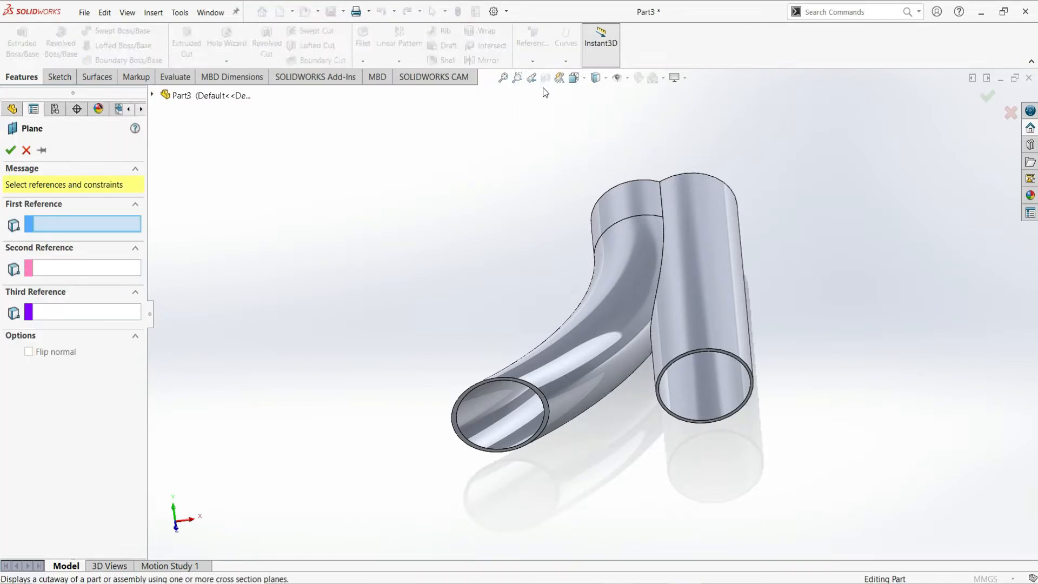
left_click(153, 96)
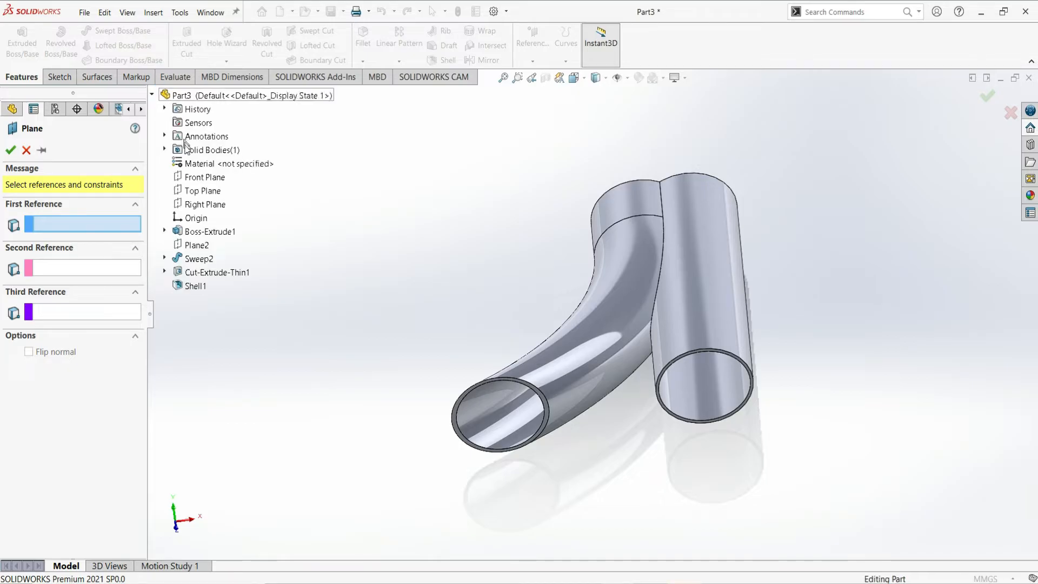
left_click(198, 191)
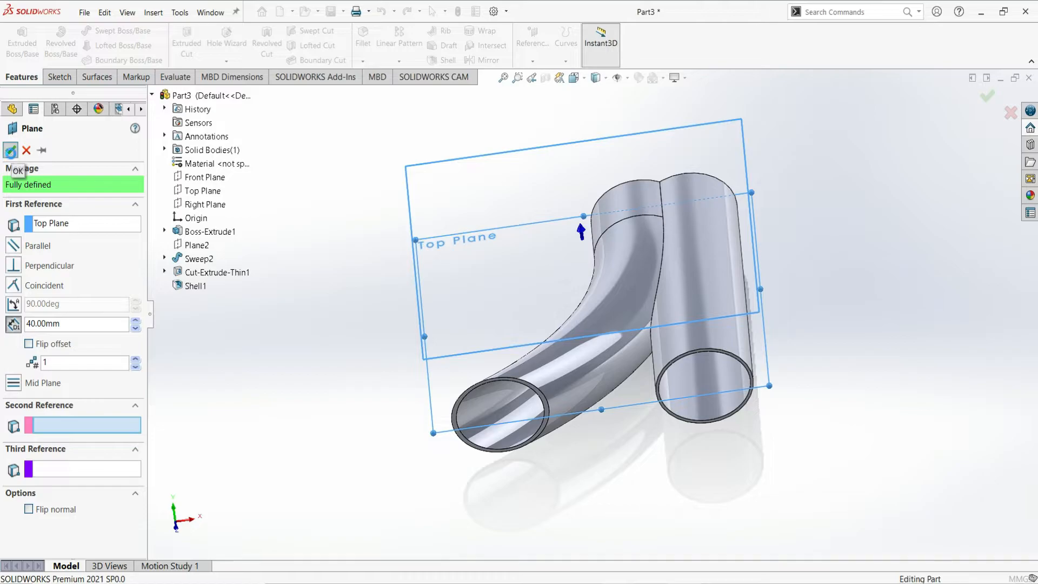
left_click(11, 152)
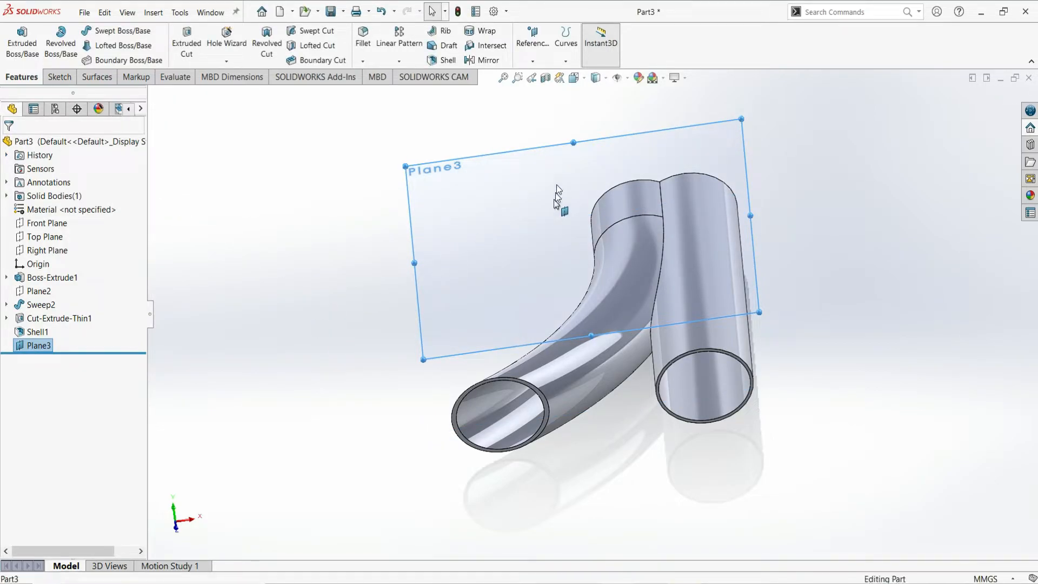
Sketch on the offset plane a vertical centerline about 214 mm long from the joined end's midpoint past the straight tube's opposite end.
left_click(60, 77)
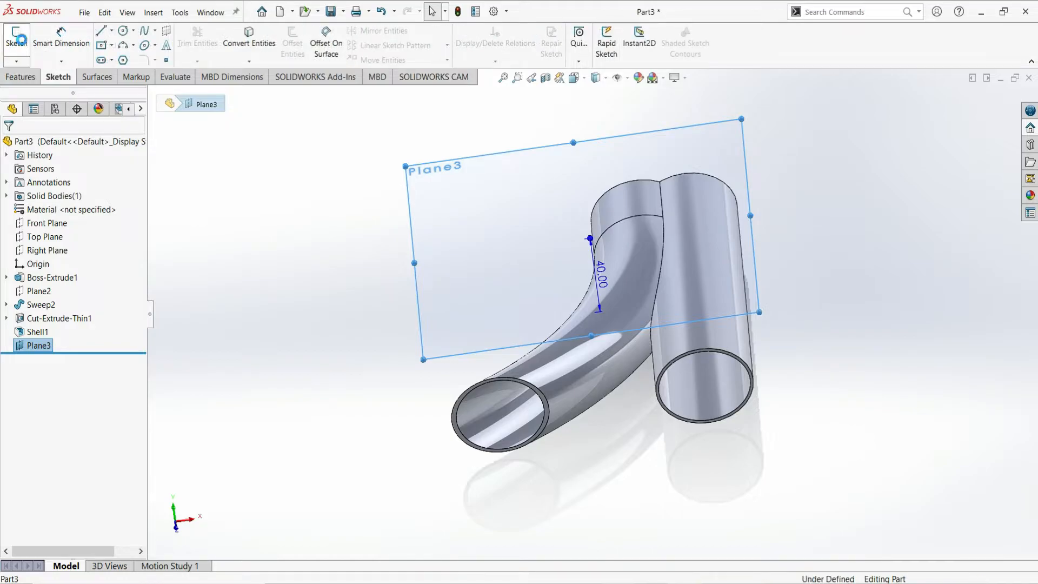
left_click(20, 39)
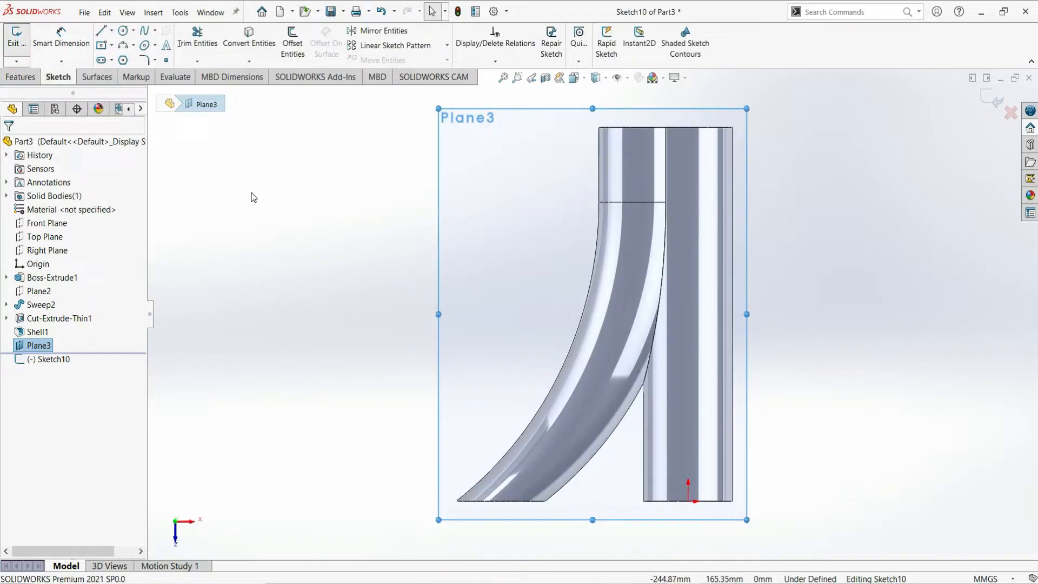
left_click(112, 32)
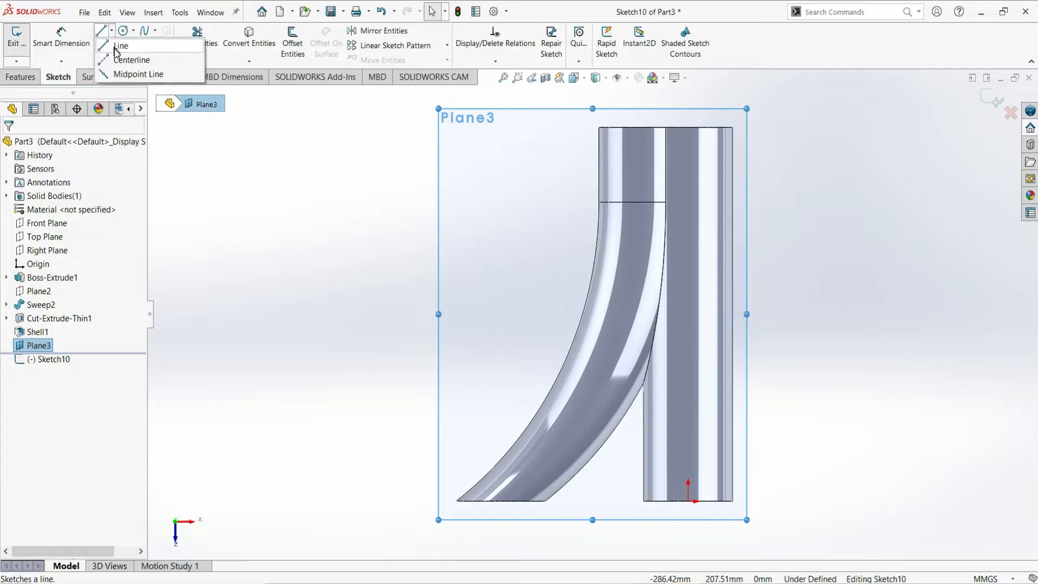
left_click(126, 56)
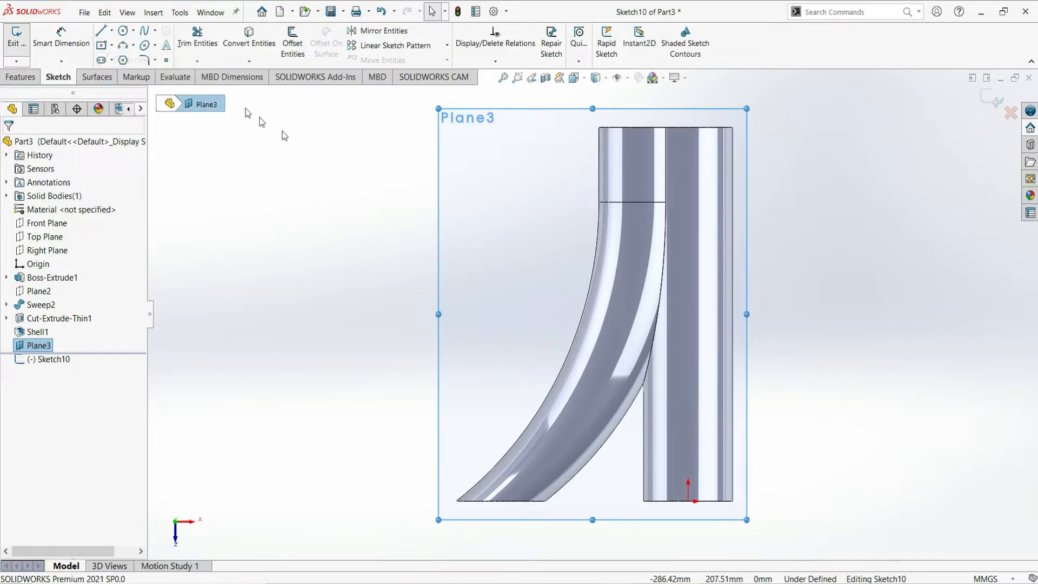
left_click(666, 128)
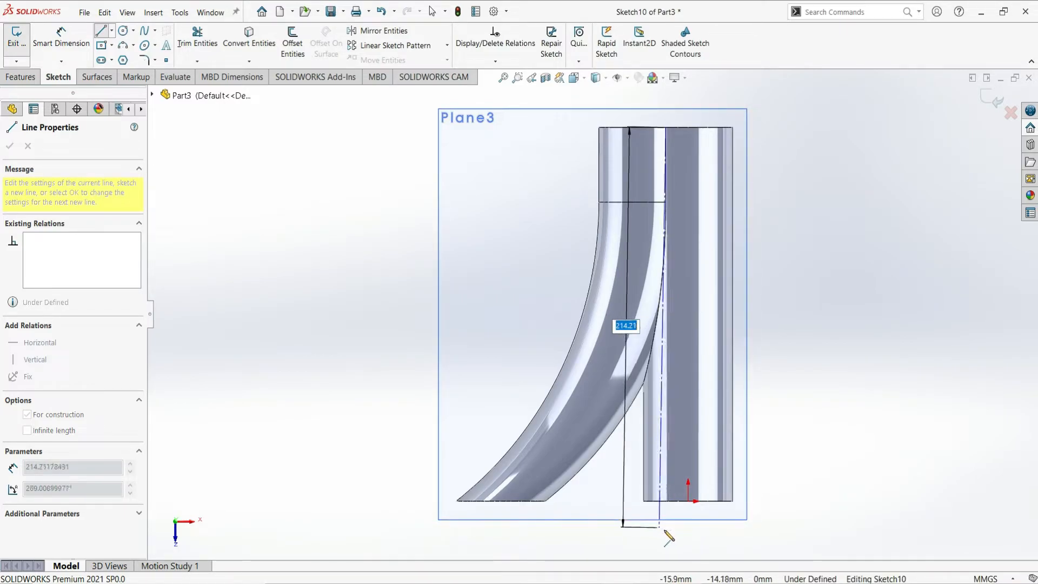
left_click(666, 530)
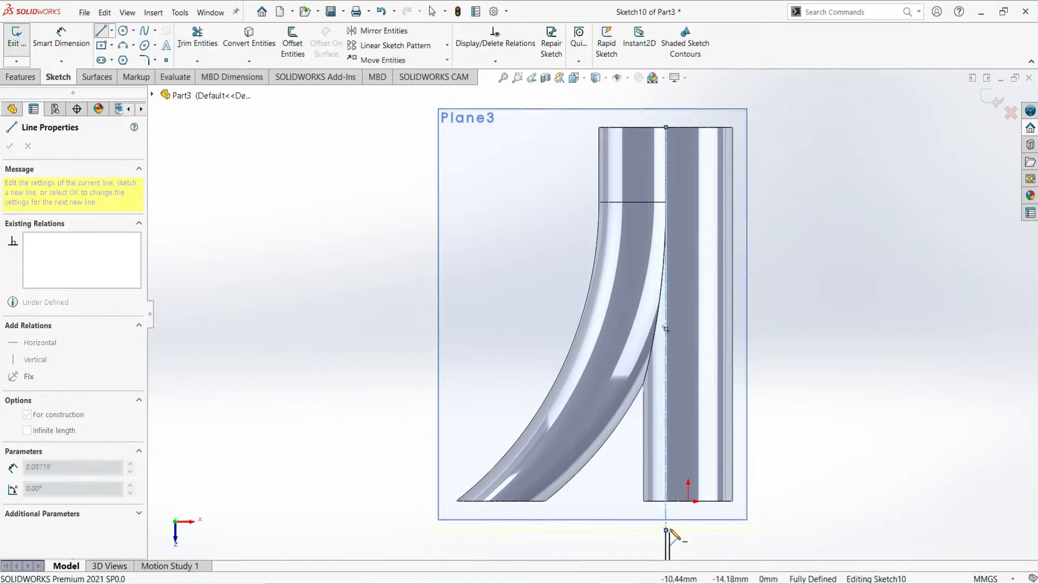
key("Escape")
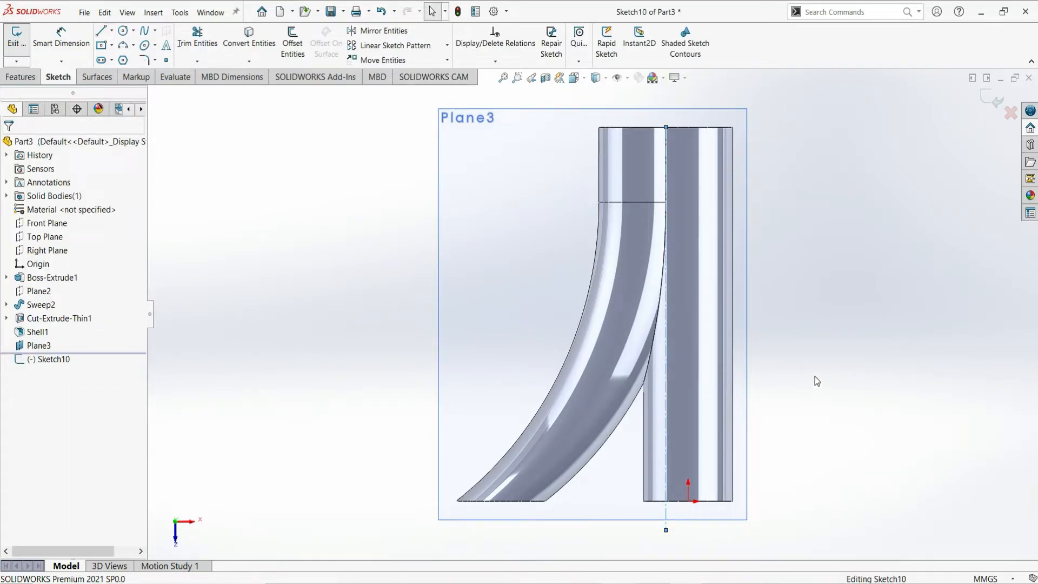
left_click(492, 150)
right_click(492, 146)
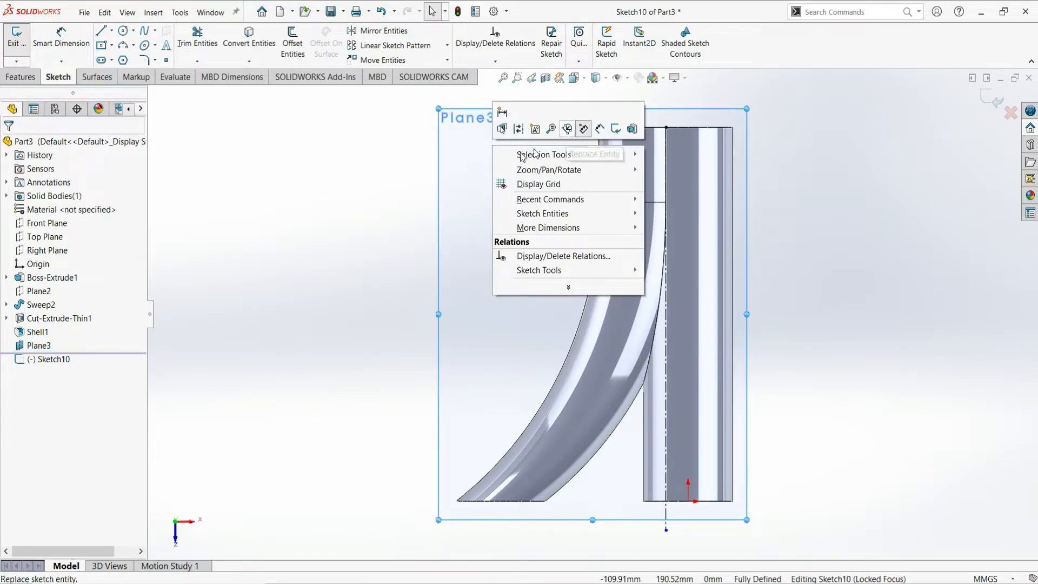
left_click(453, 186)
left_click(877, 214)
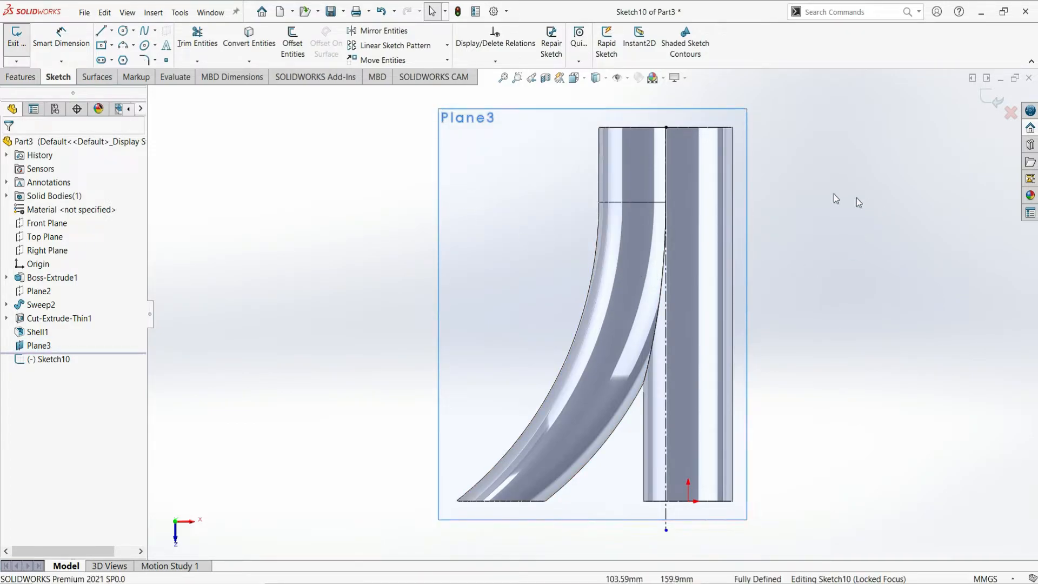
Sketch a circle about 39.5 mm in diameter centred on the vertical centerline where the two tubes meet.
left_click(124, 30)
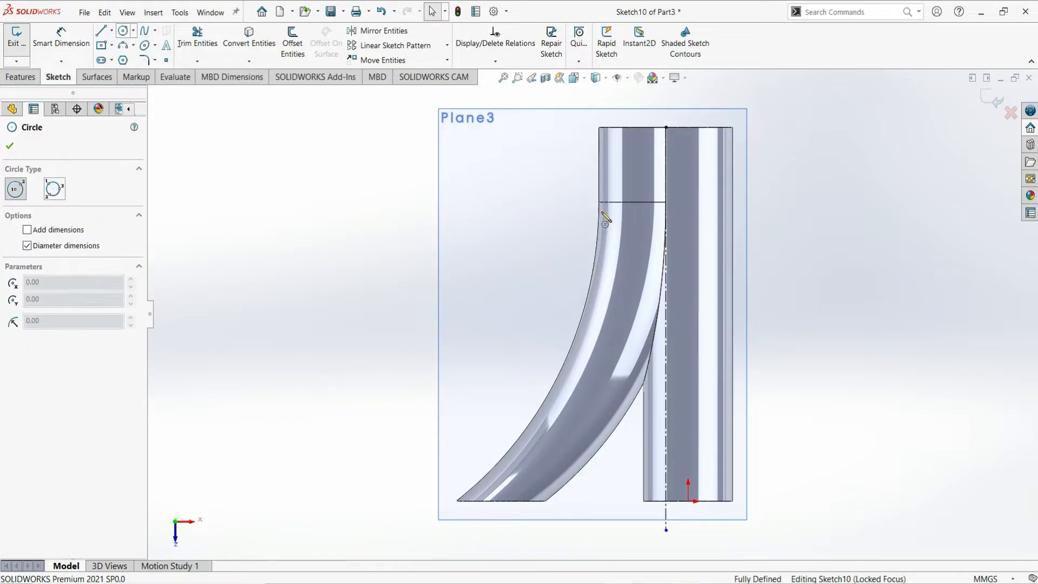
left_click(665, 275)
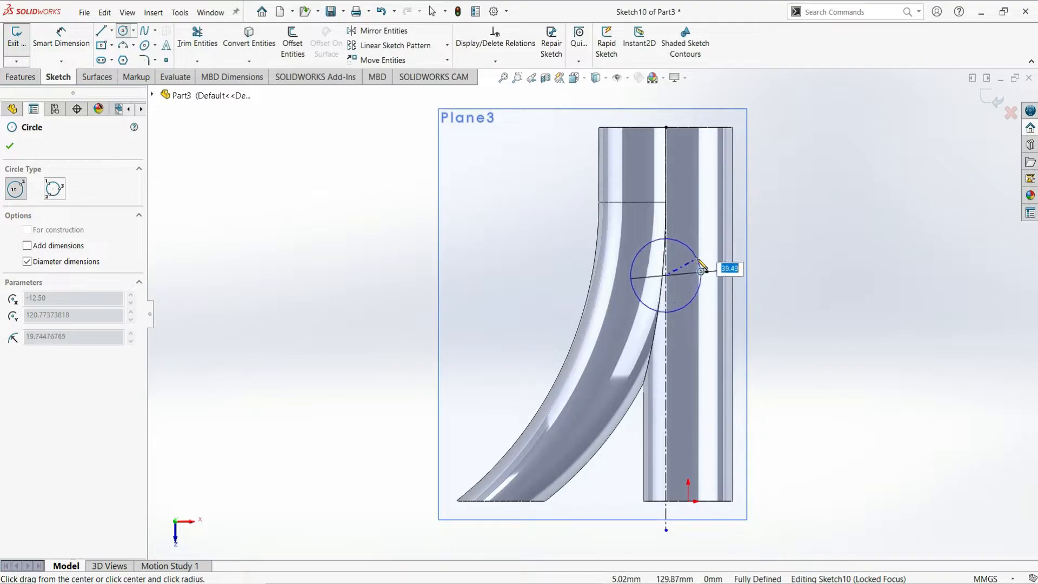
left_click(700, 271)
key("Escape")
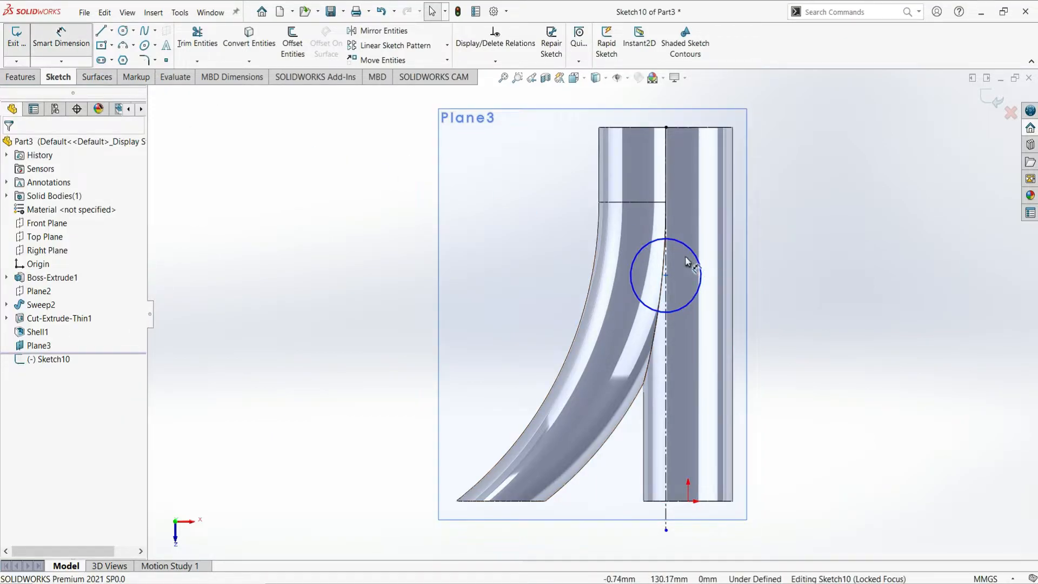
Dimension the circle's diameter on the offset plane and set it to 40 mm.
left_click(691, 250)
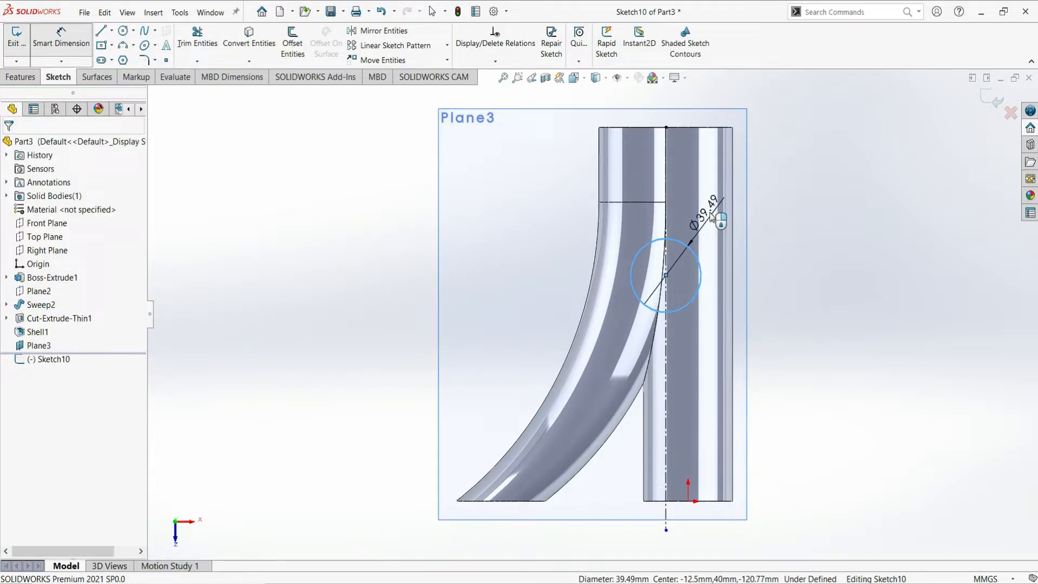
left_click(713, 216)
type("40")
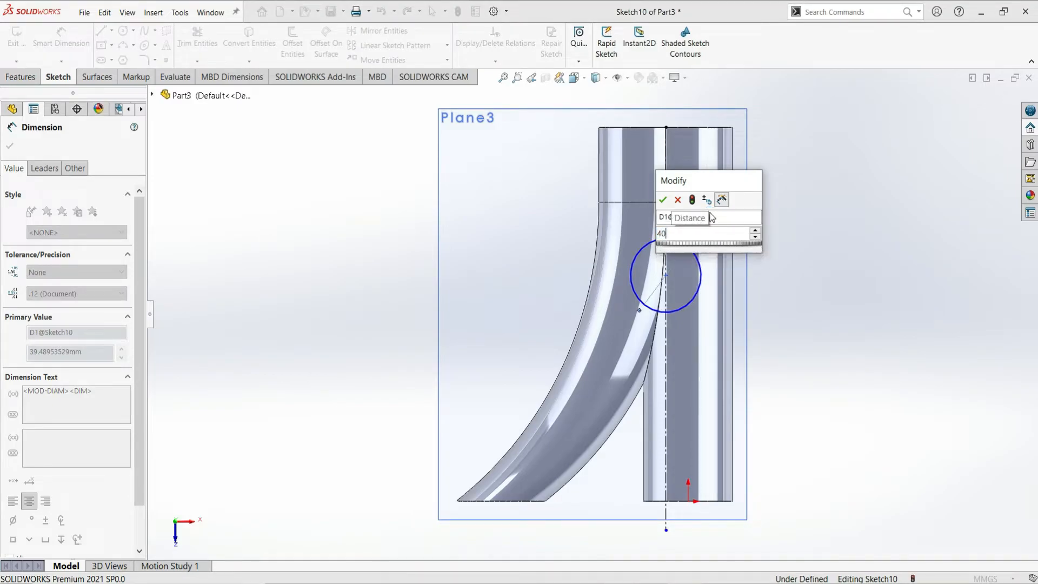
key("Escape")
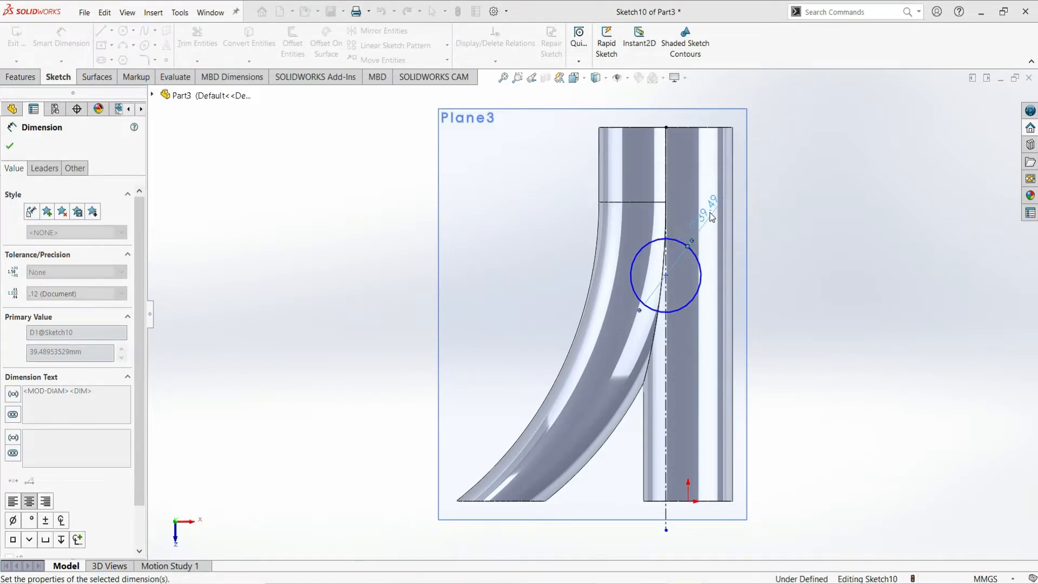
Dimension the circle's centre from the centerline's endpoint at the joined end and set the distance to 40 mm.
left_click(666, 128)
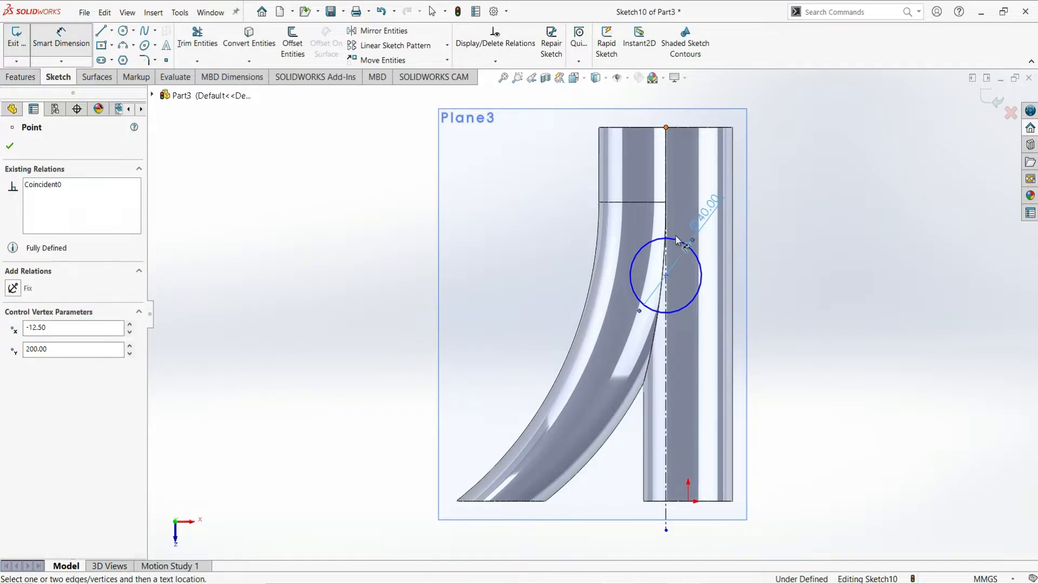
left_click(667, 276)
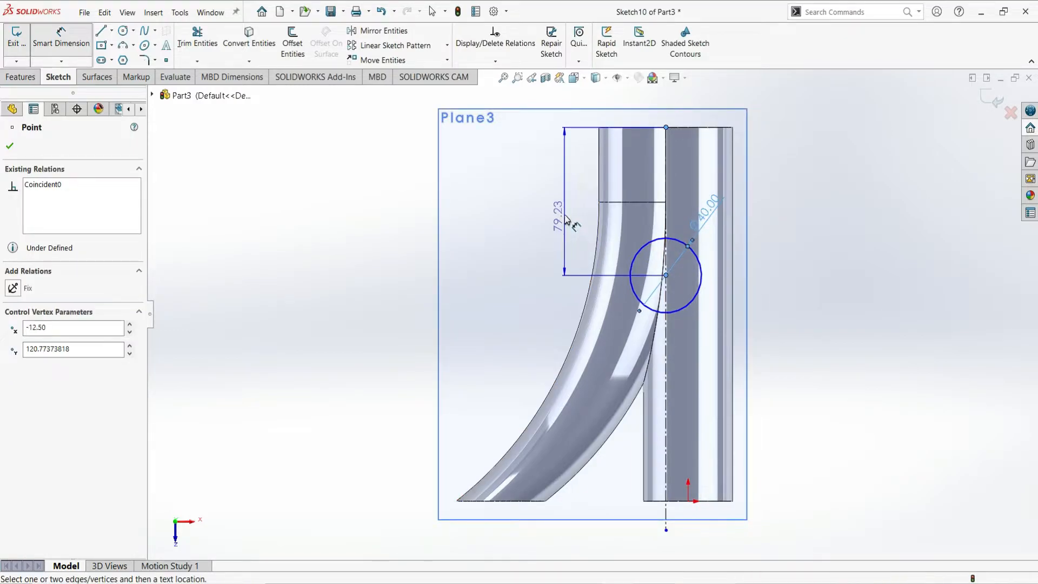
left_click(582, 209)
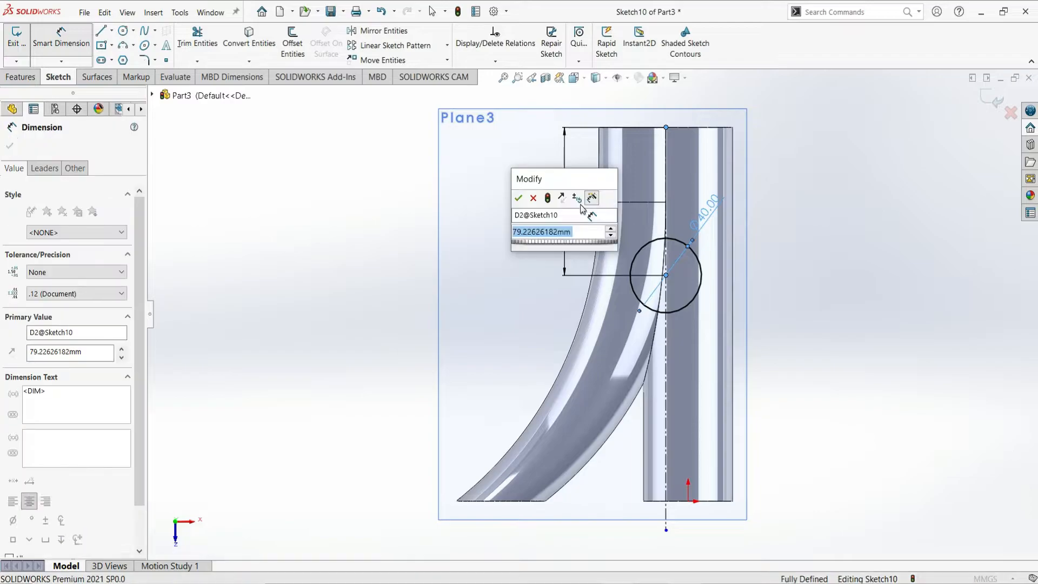
type("80")
key("Return")
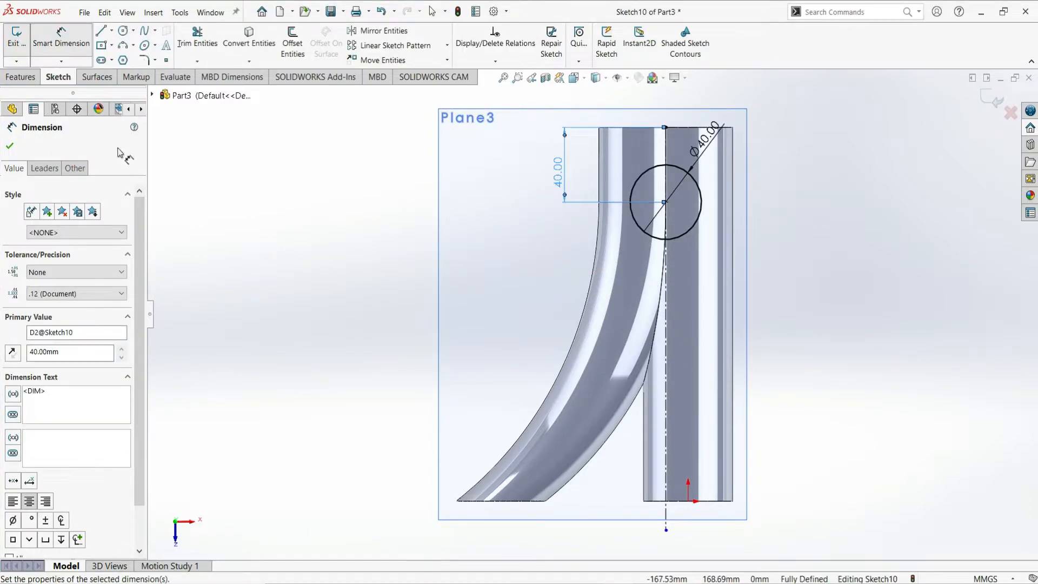
left_click(10, 146)
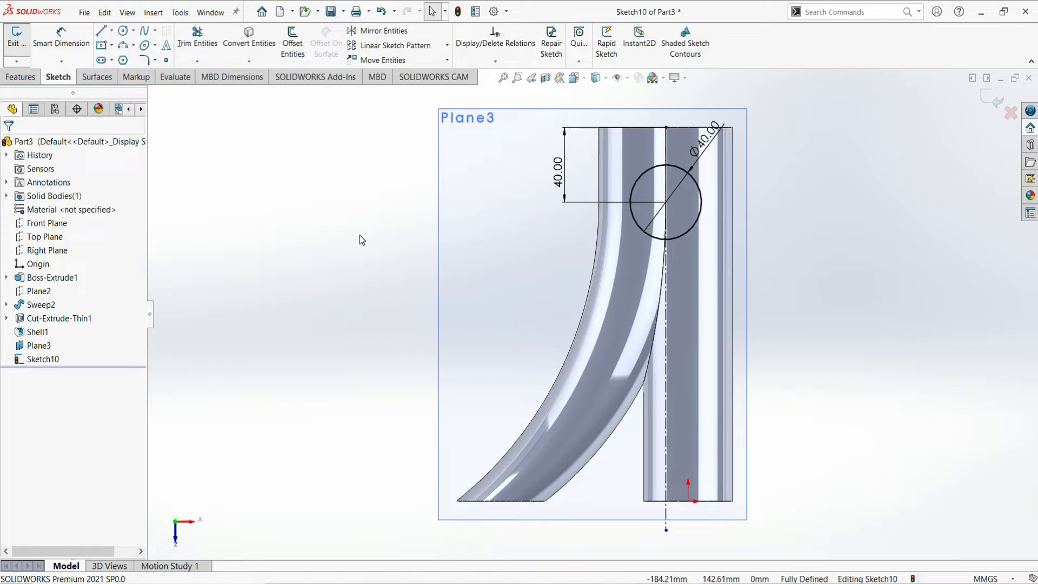
Extrude the circle toward the tubes with the Up To Body end condition, ending on the shelled tube body with merged result.
left_click(22, 79)
left_click(31, 48)
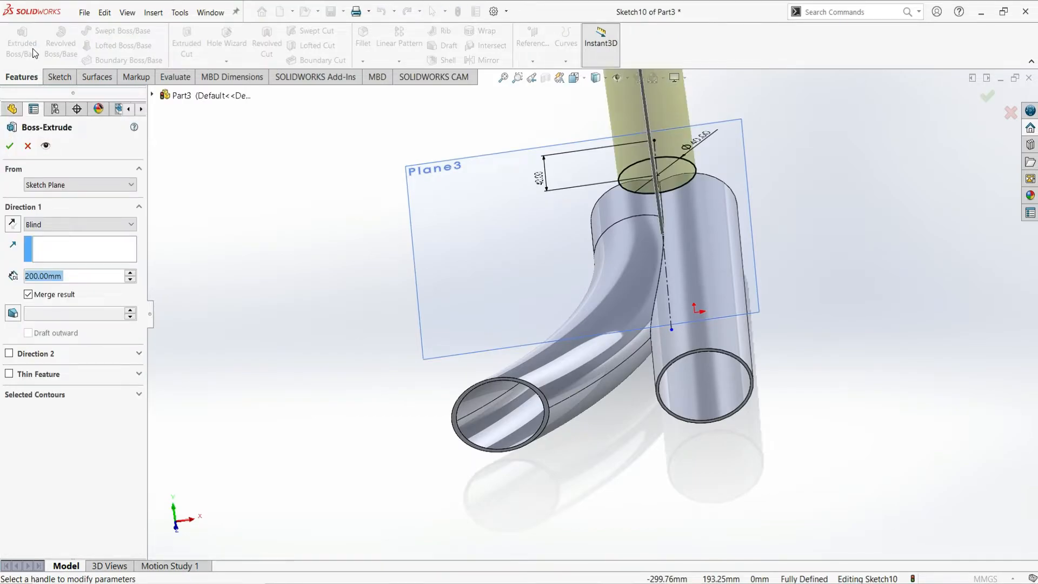
left_click(13, 225)
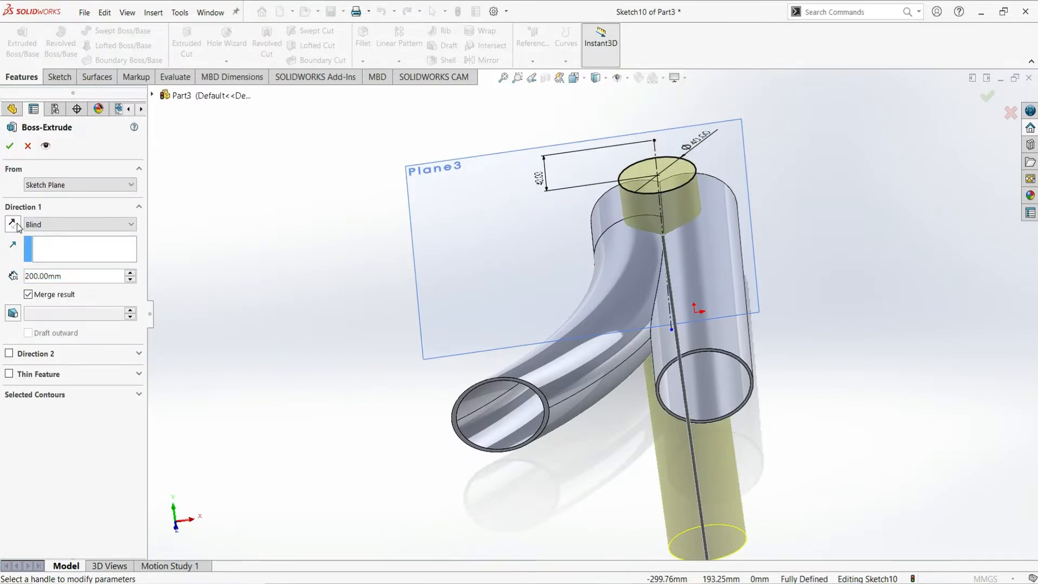
left_click(69, 229)
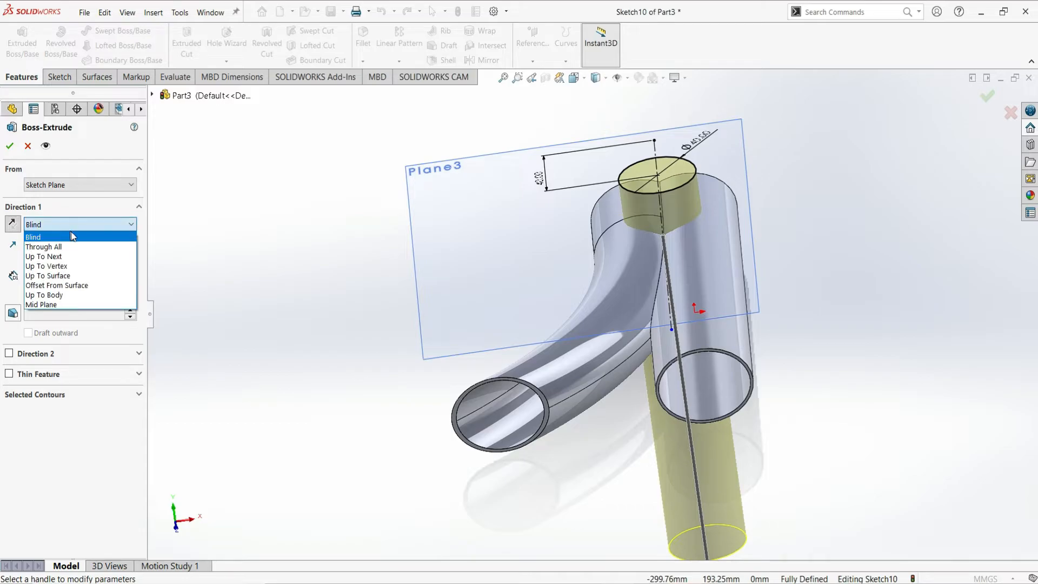
left_click(80, 299)
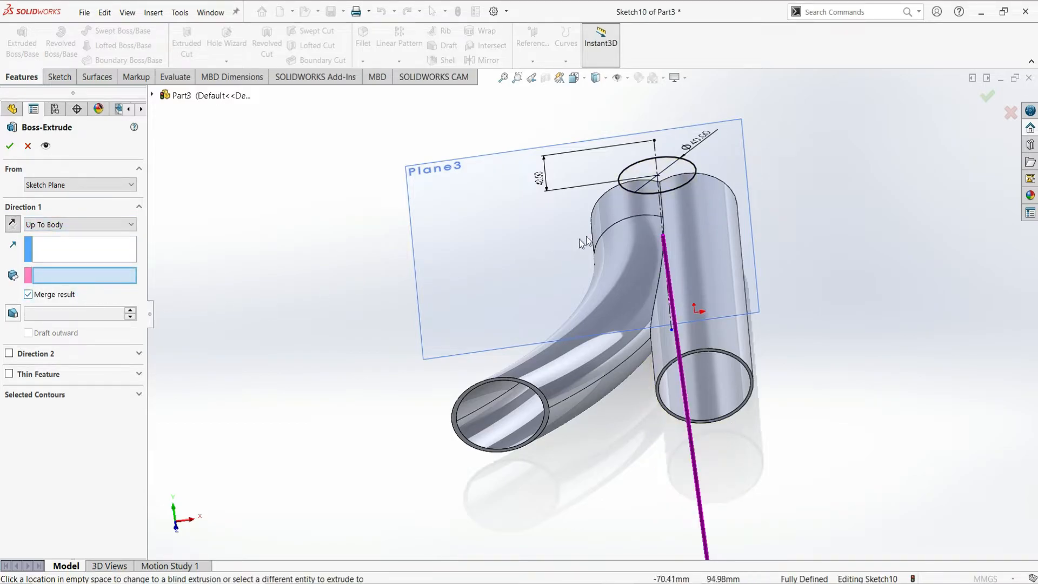
left_click(690, 232)
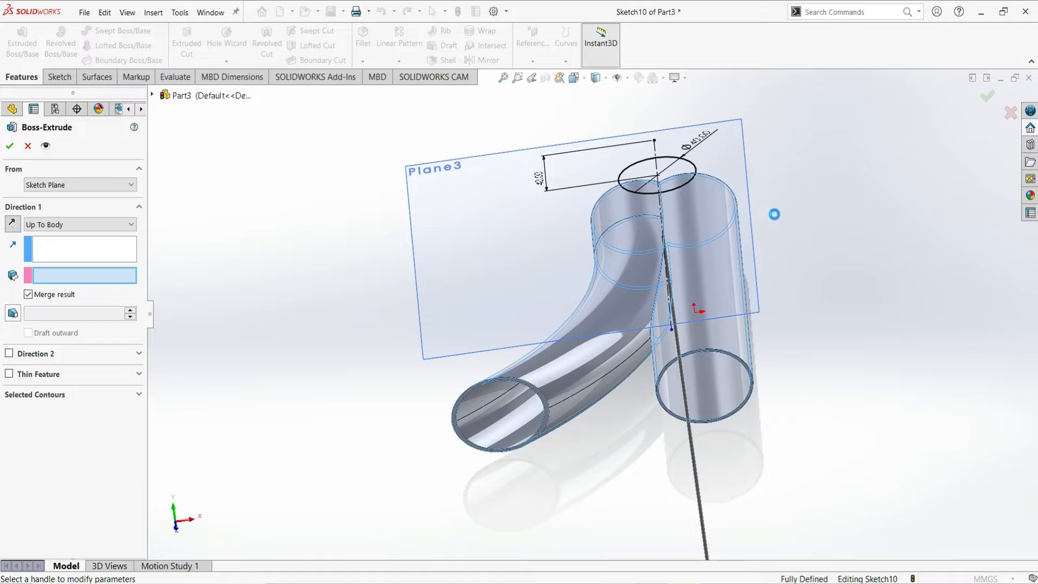
middle_click_drag(784, 225, 778, 197)
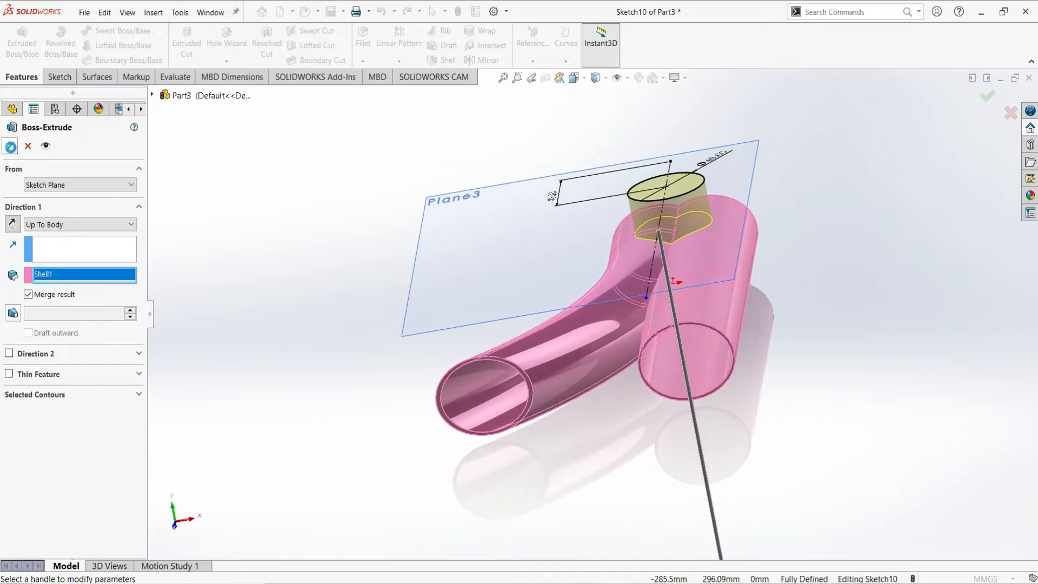
left_click(10, 146)
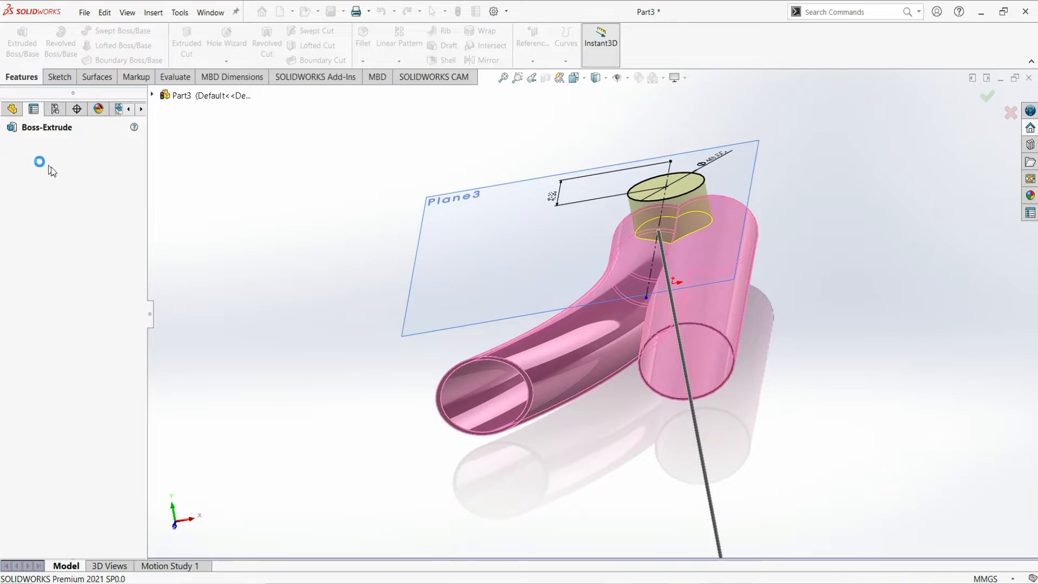
Hide the offset reference plane and start a sketch on the round boss's flat end face.
left_click(478, 232)
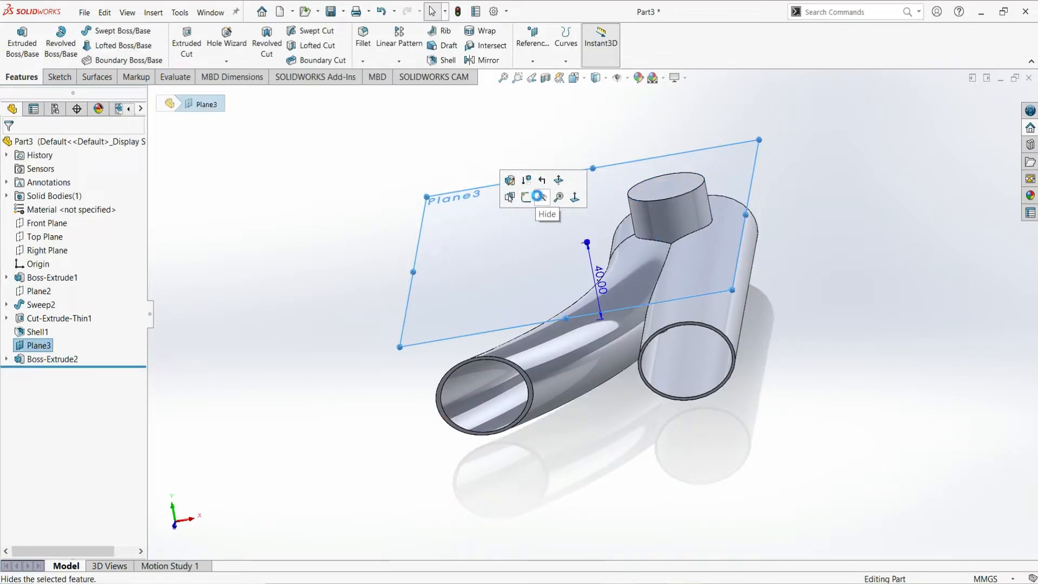
left_click(536, 195)
mouse_move(707, 135)
middle_mouse_down()
mouse_move(751, 178)
mouse_move(700, 151)
middle_mouse_up()
left_click(695, 176)
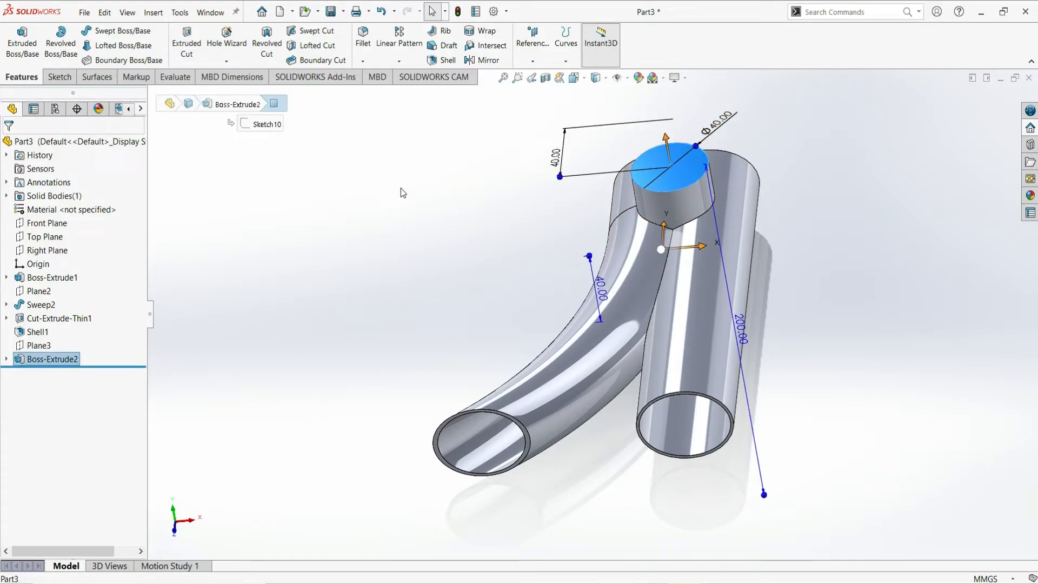
left_click(400, 188)
left_click(683, 163)
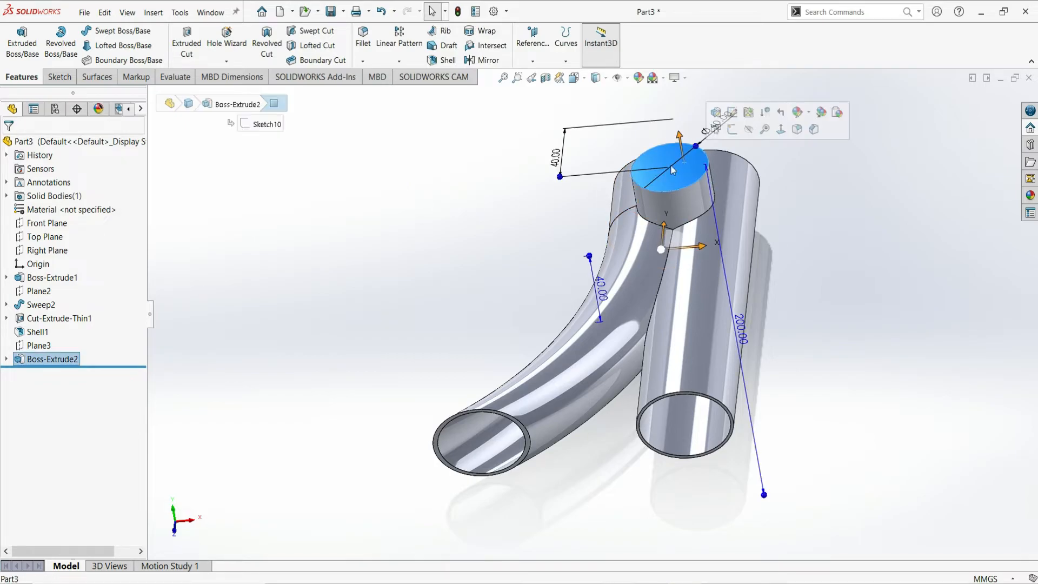
left_click(60, 77)
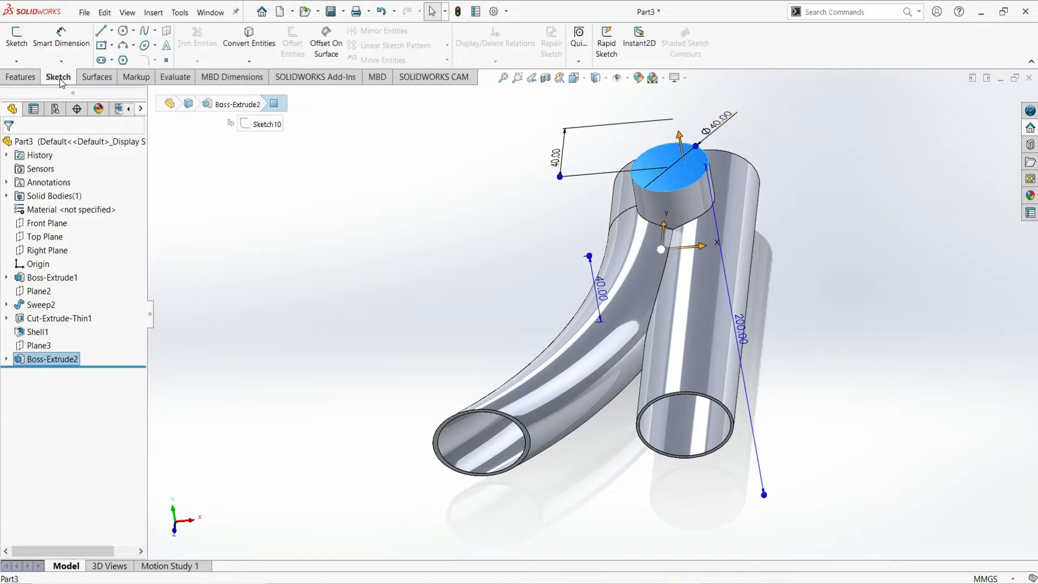
left_click(17, 43)
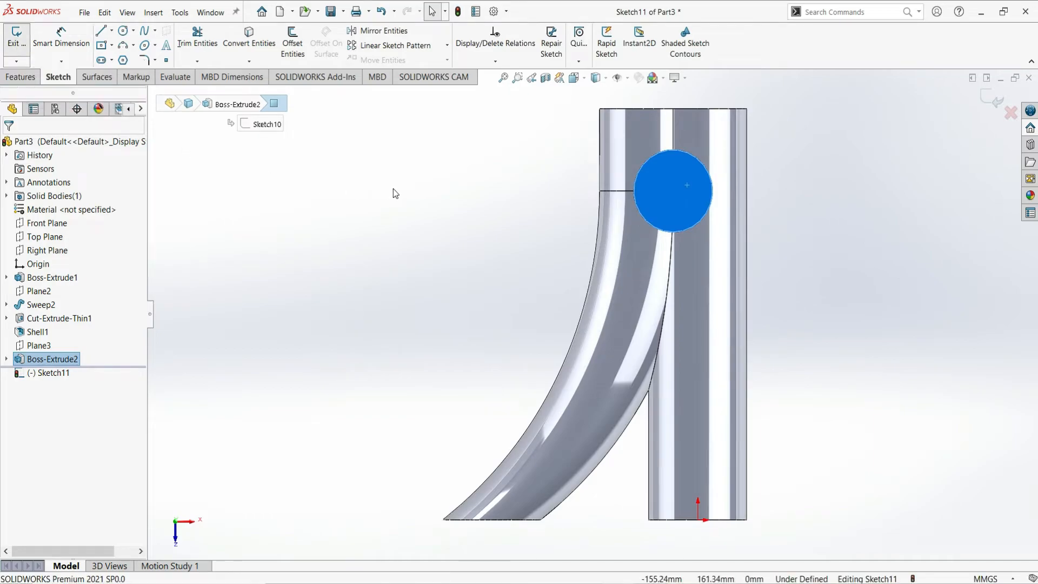
Convert the boss face's circular edge into the sketch and offset it 1.5 mm inward.
left_click(252, 50)
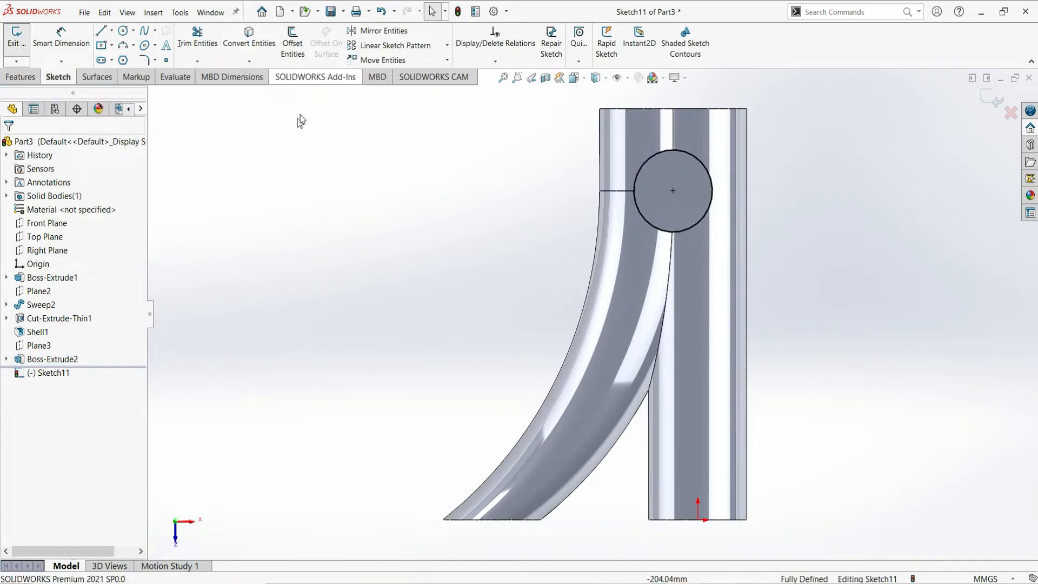
left_click(290, 48)
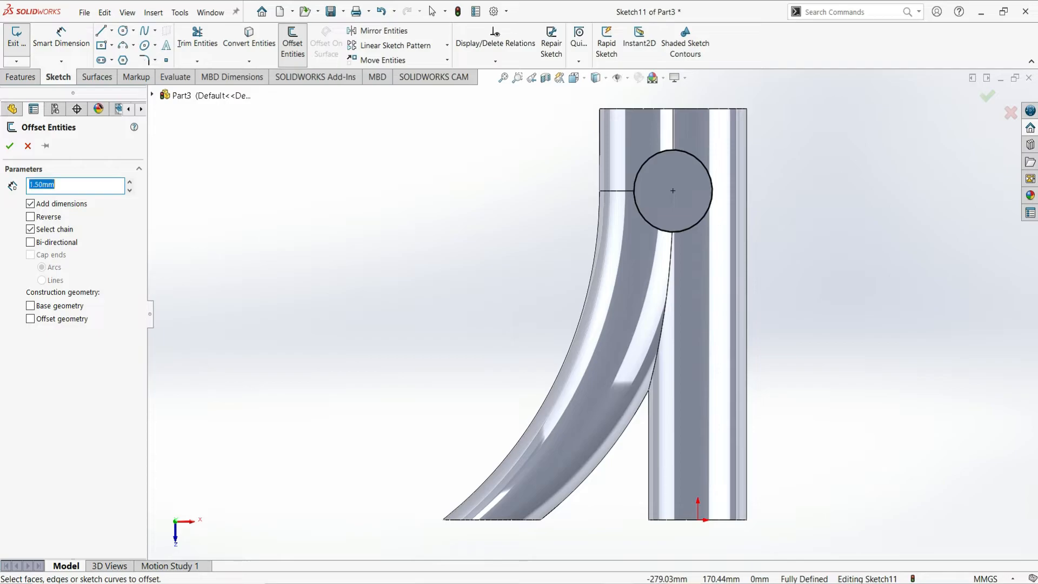
left_click(689, 159)
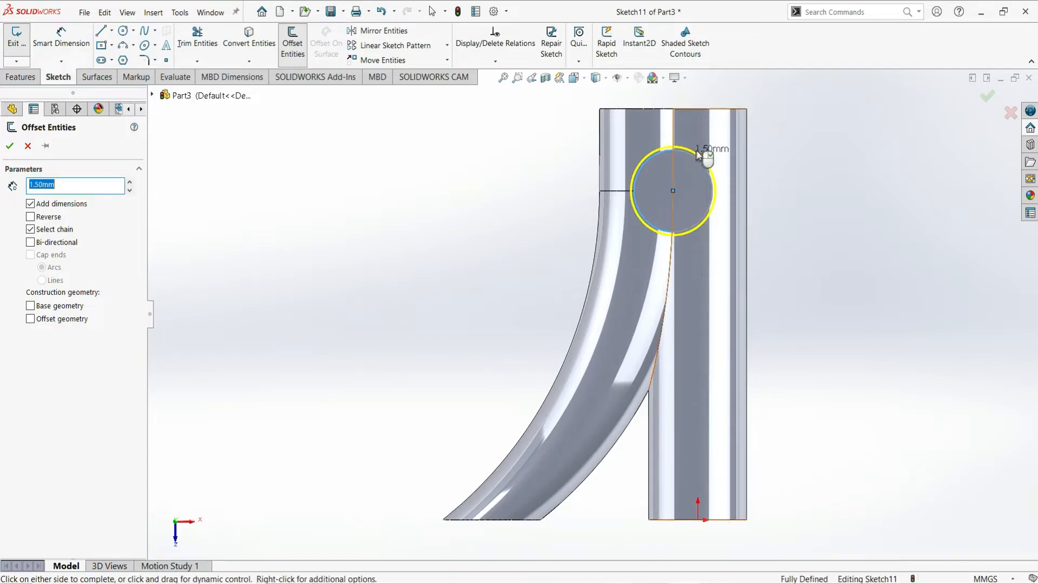
left_click(31, 217)
left_click(9, 146)
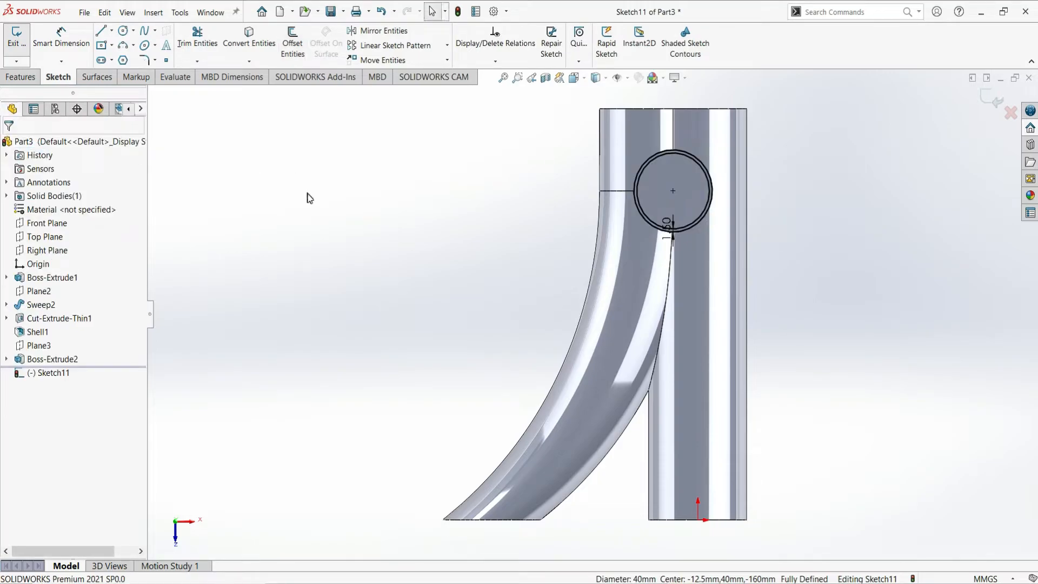
Trim away the outer converted circle with Power trim, keeping the inner offset circle.
left_click(197, 39)
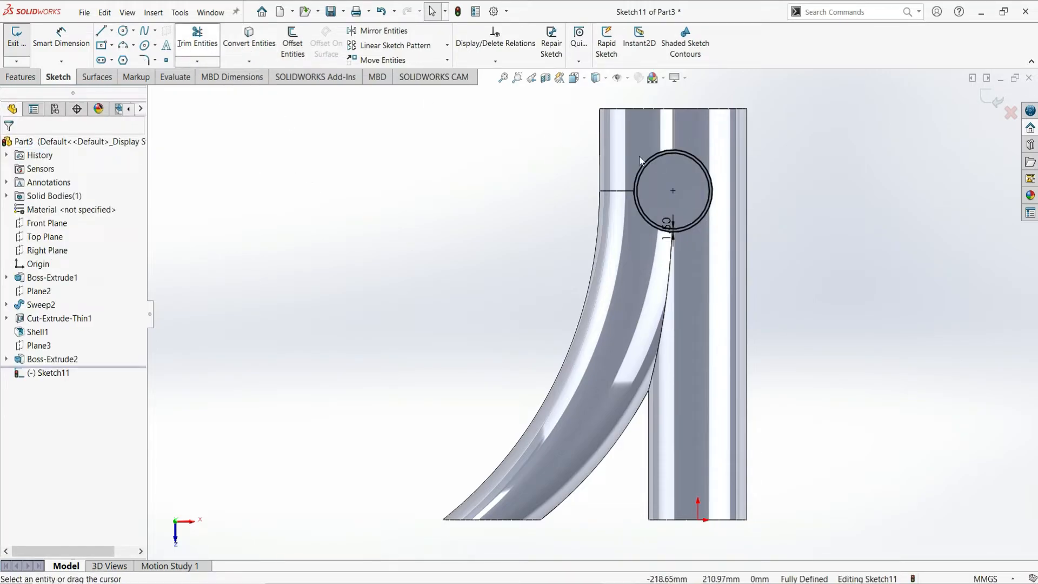
scroll(704, 165, "down", 2)
scroll(704, 163, "down", 2)
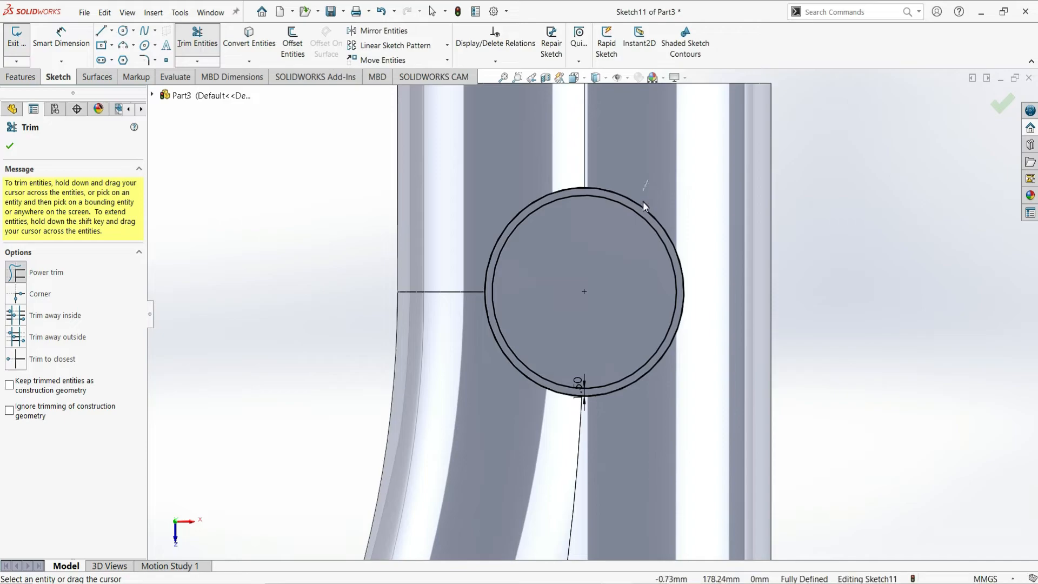
left_click_drag(648, 215, 653, 218)
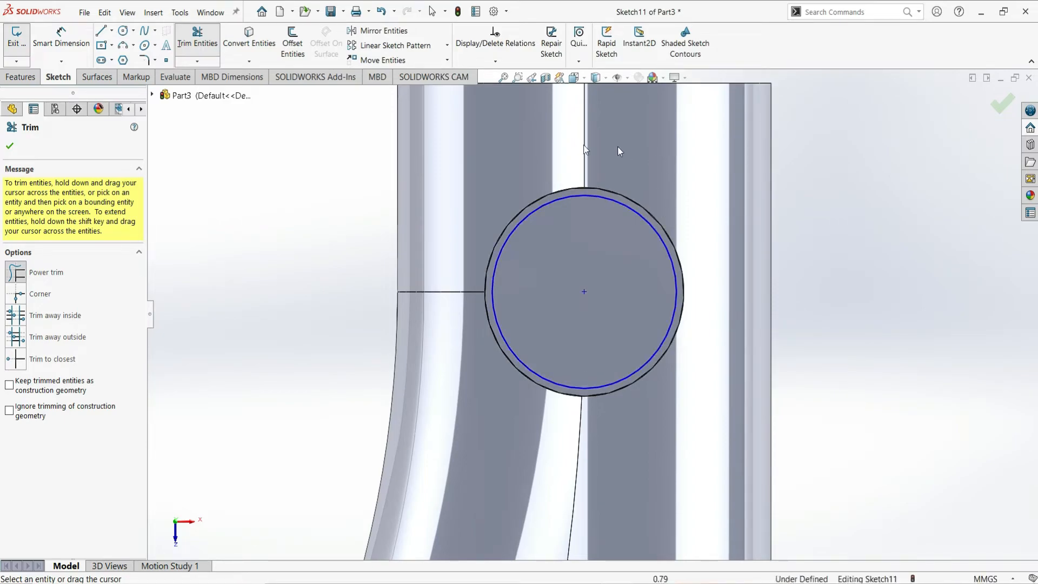
left_click(9, 146)
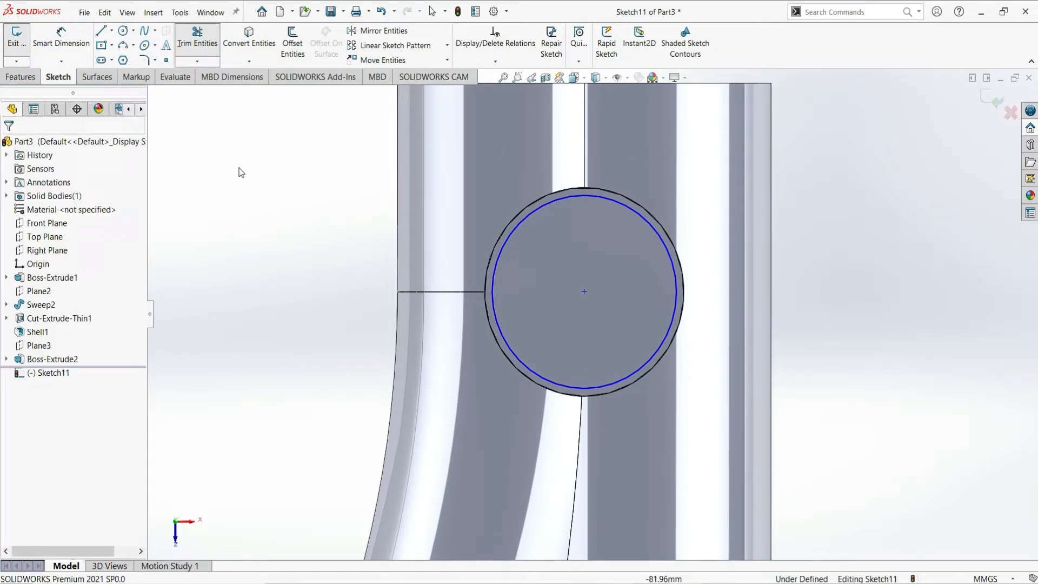
Dimension the diameter of the inner circle on the boss face.
left_click(61, 40)
left_click(663, 242)
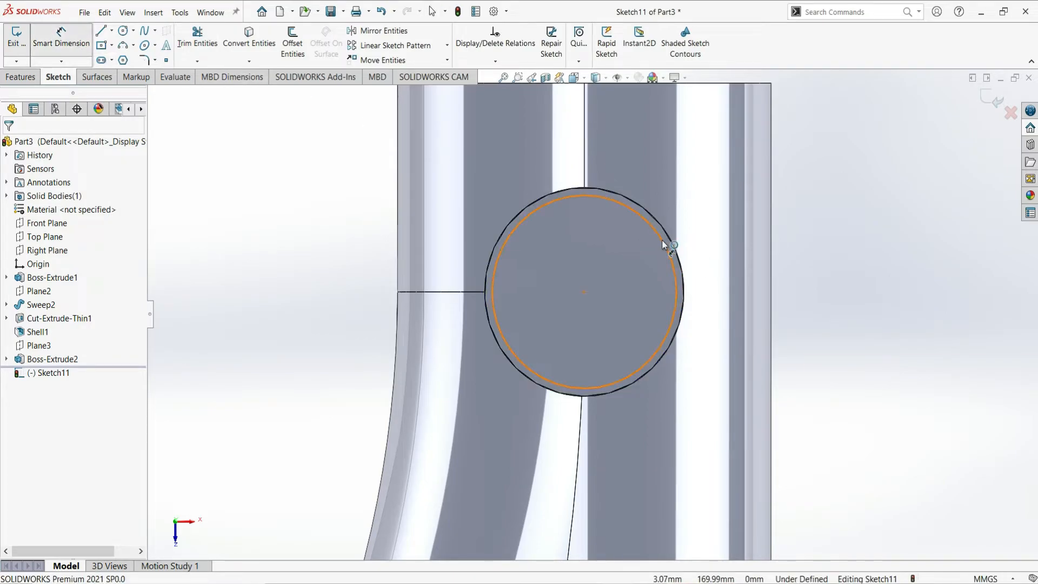
left_click(677, 199)
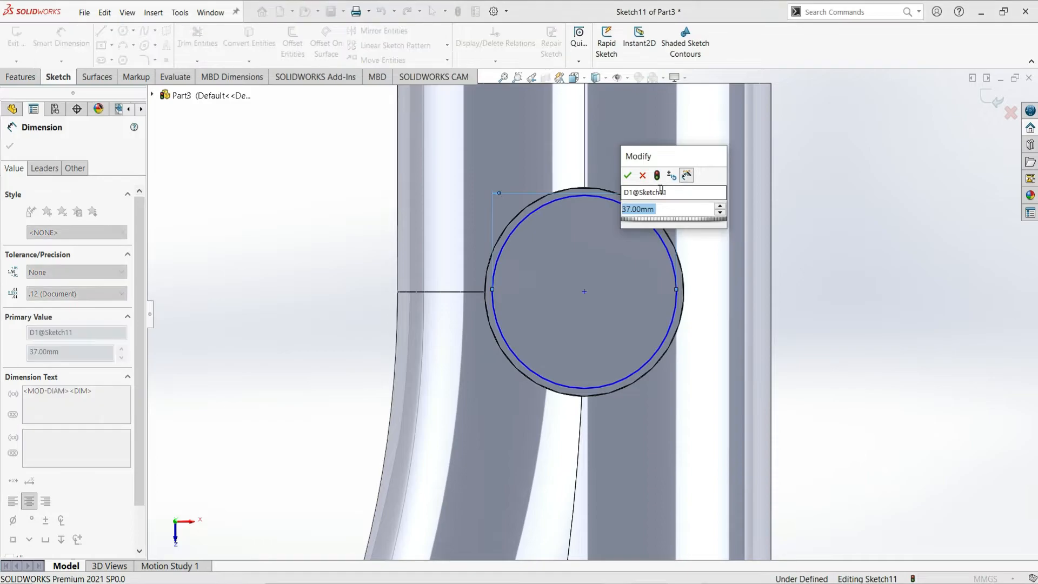
key("Return")
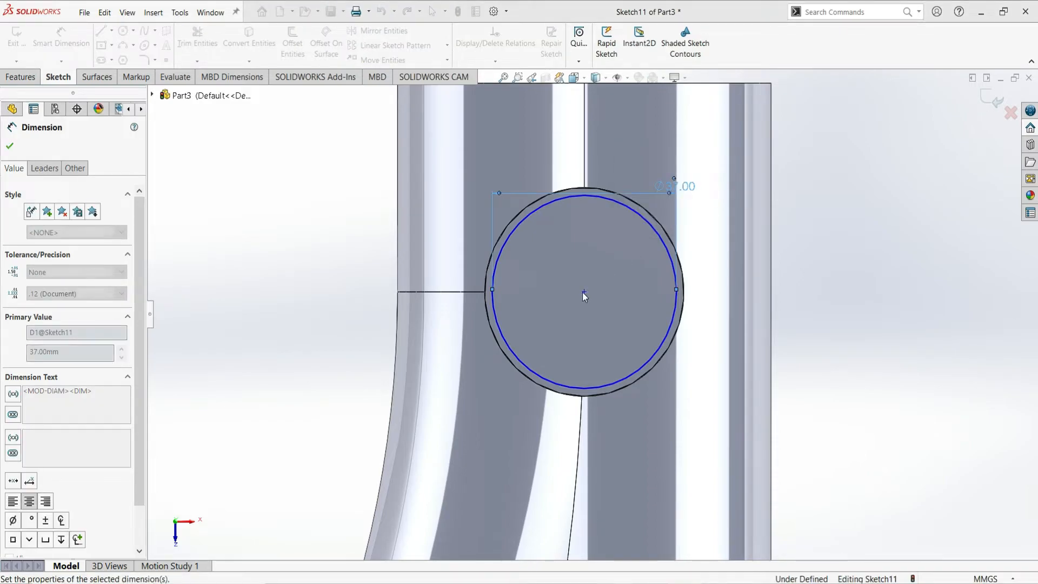
Dimension the distance from the inner circle's centre to the straight end edge of the tube.
left_click(584, 293)
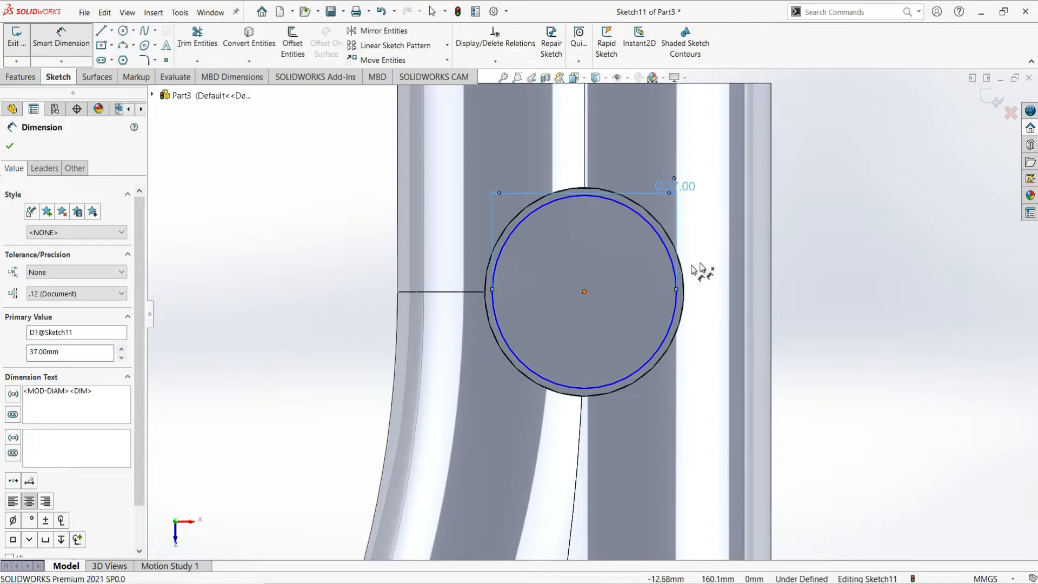
scroll(719, 186, "up", 3)
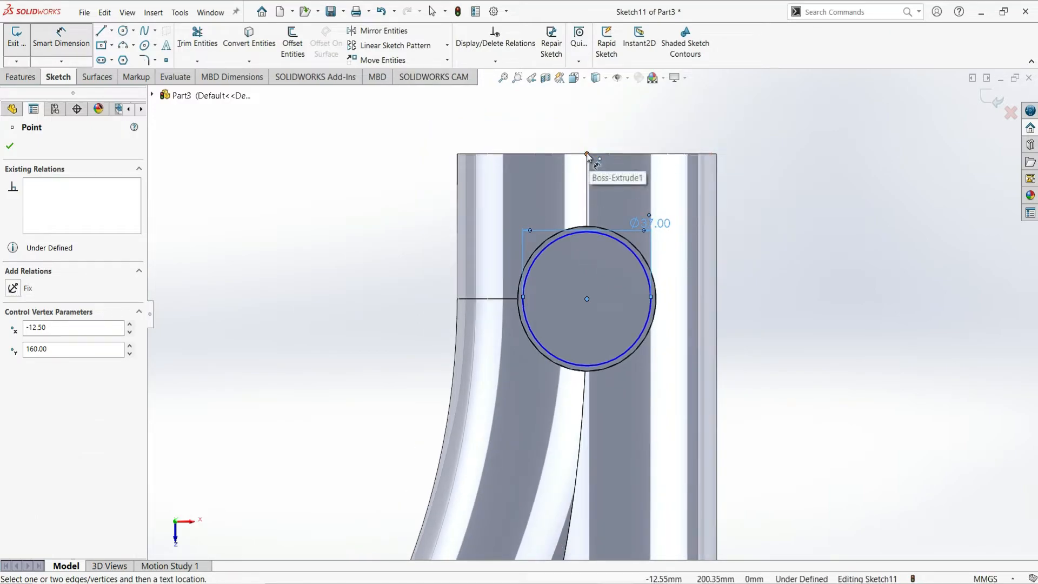
left_click(587, 155)
left_click(431, 201)
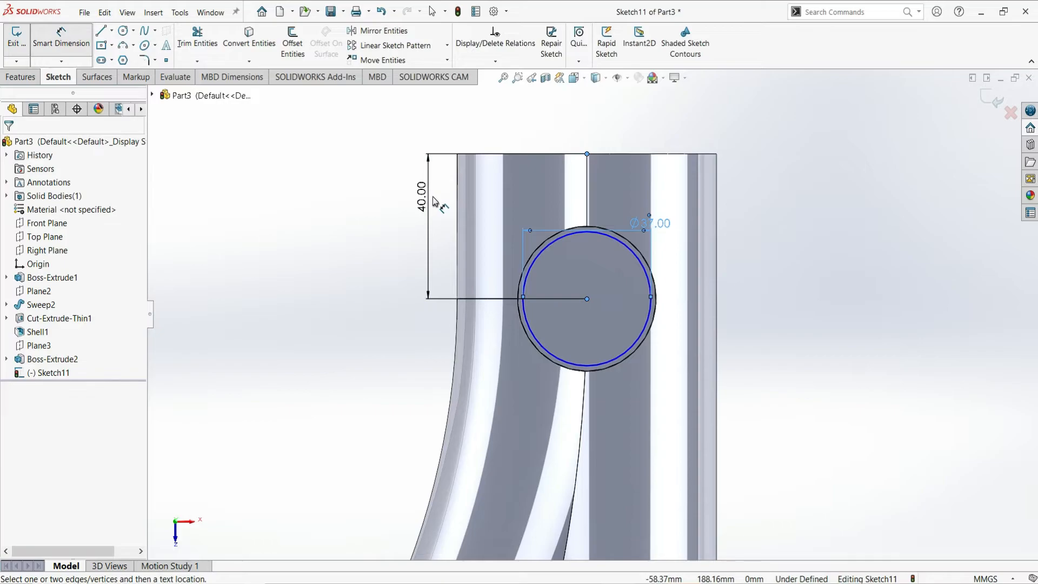
double_click(433, 197)
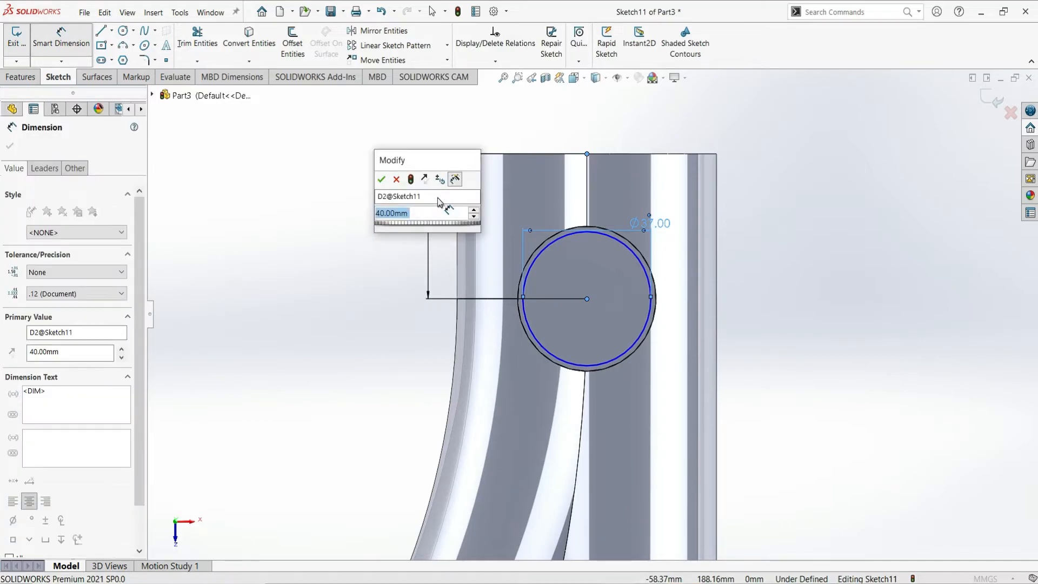
left_click(381, 179)
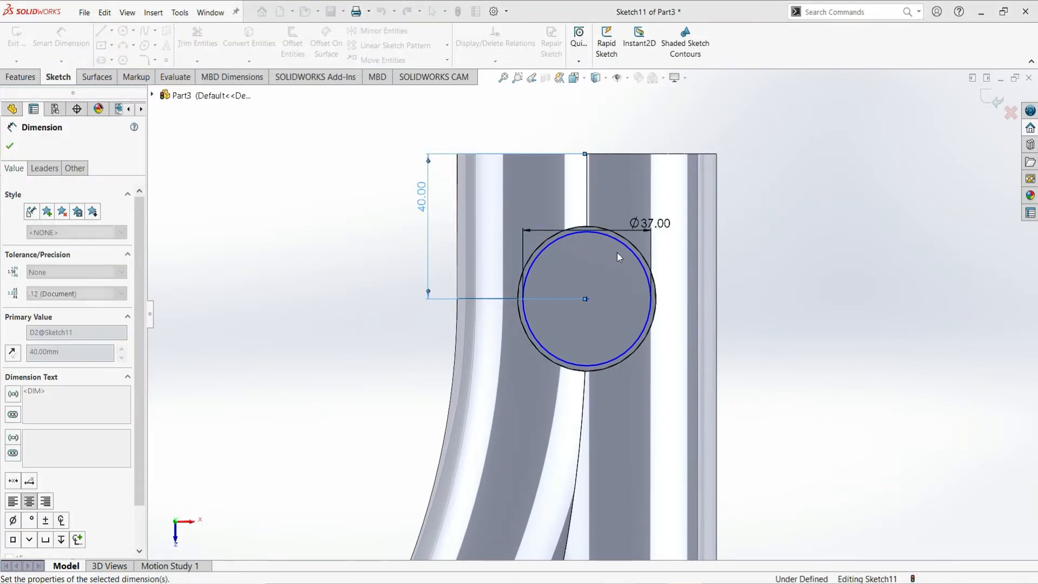
left_click(655, 295)
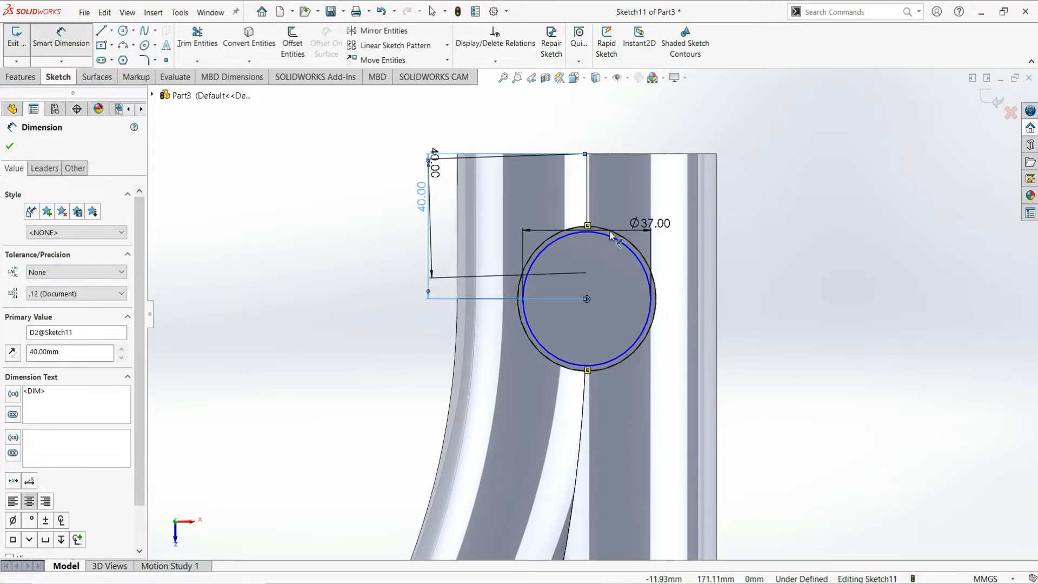
key("Escape")
key("Escape")
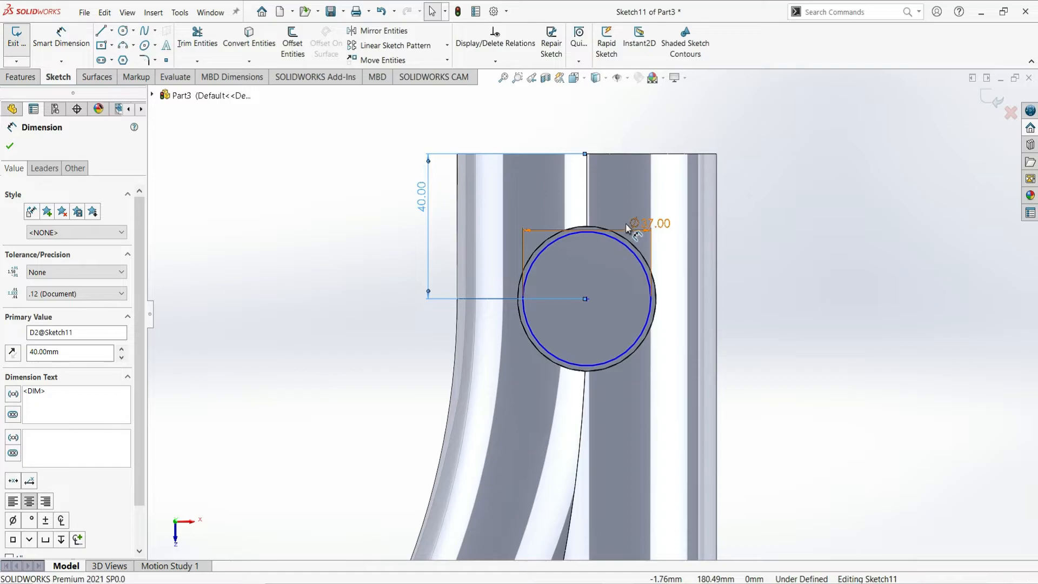
Dimension the horizontal distance from the inner circle's centre to the main tube's straight outer side edge.
left_click(61, 36)
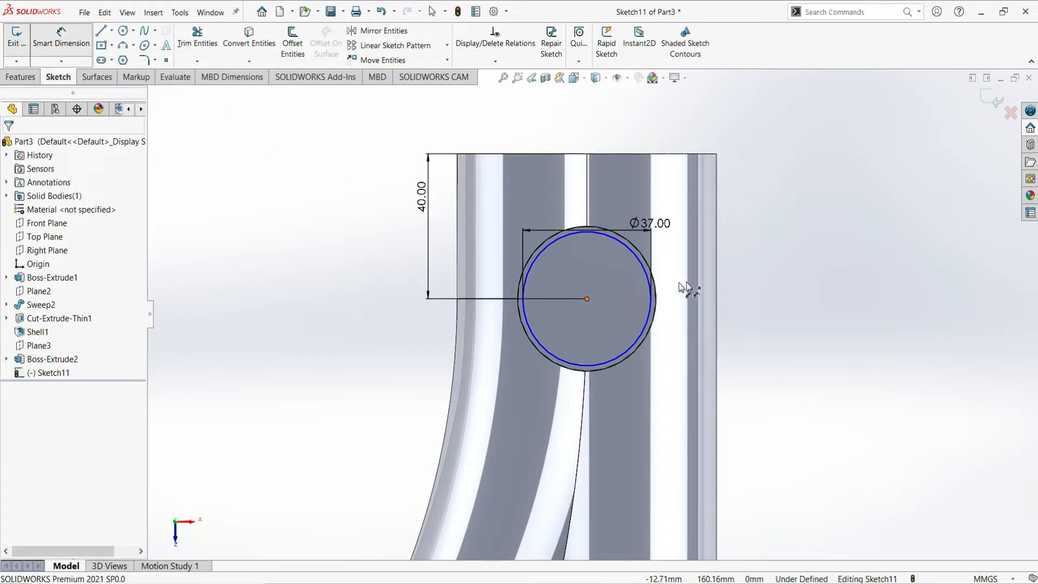
left_click(719, 298)
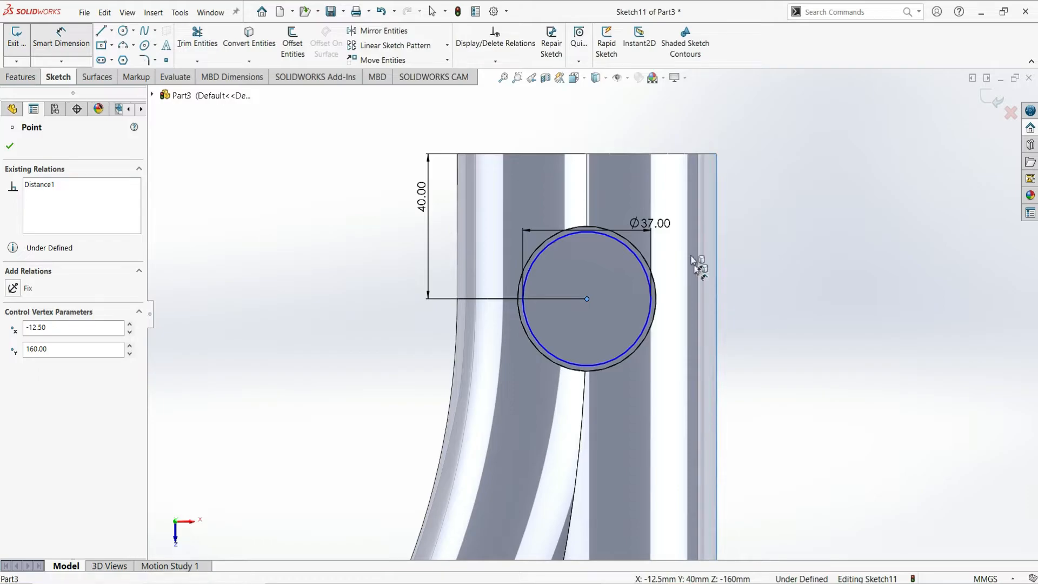
left_click(633, 137)
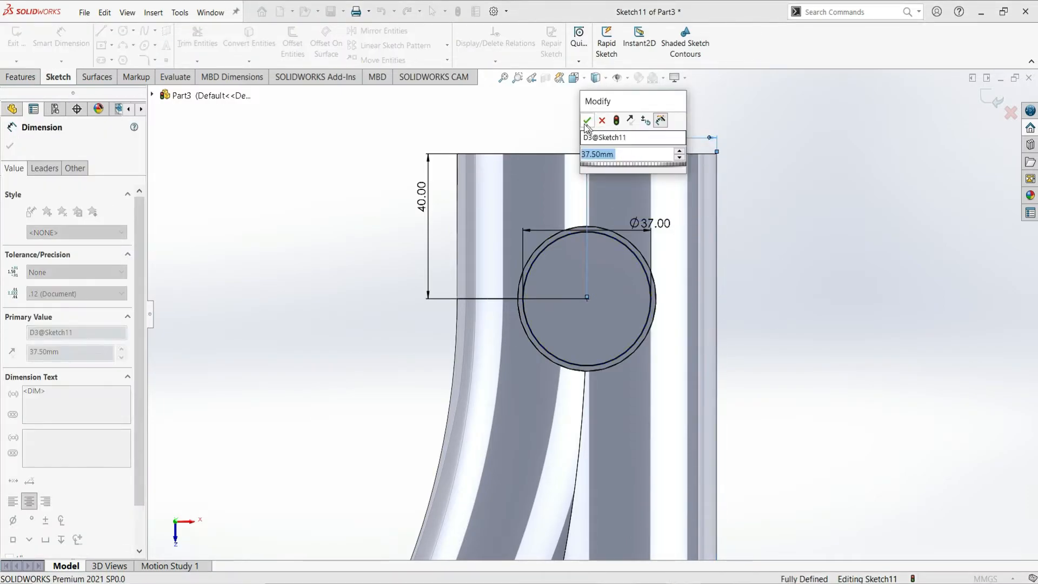
left_click(586, 123)
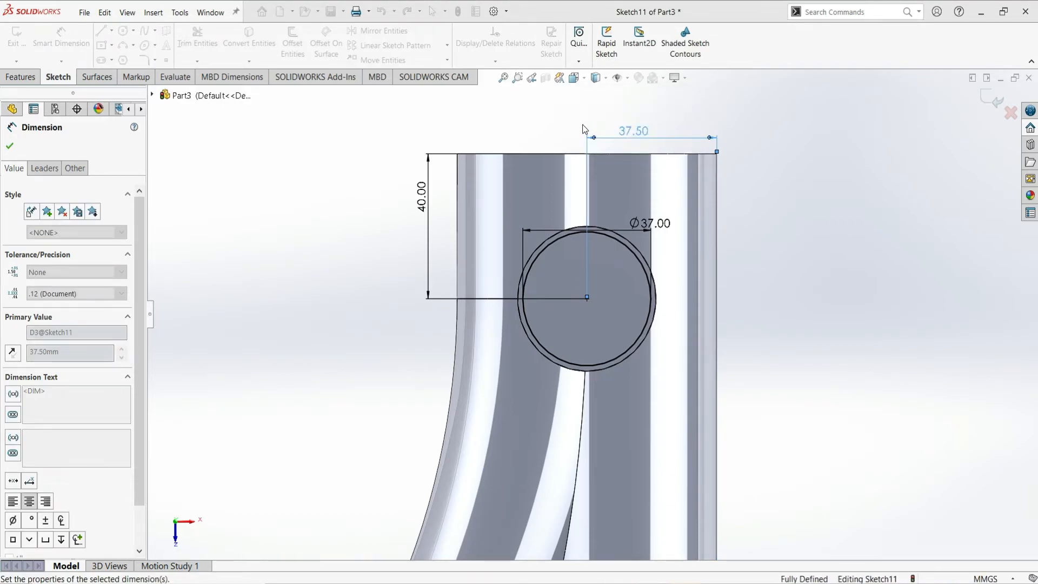
key("Escape")
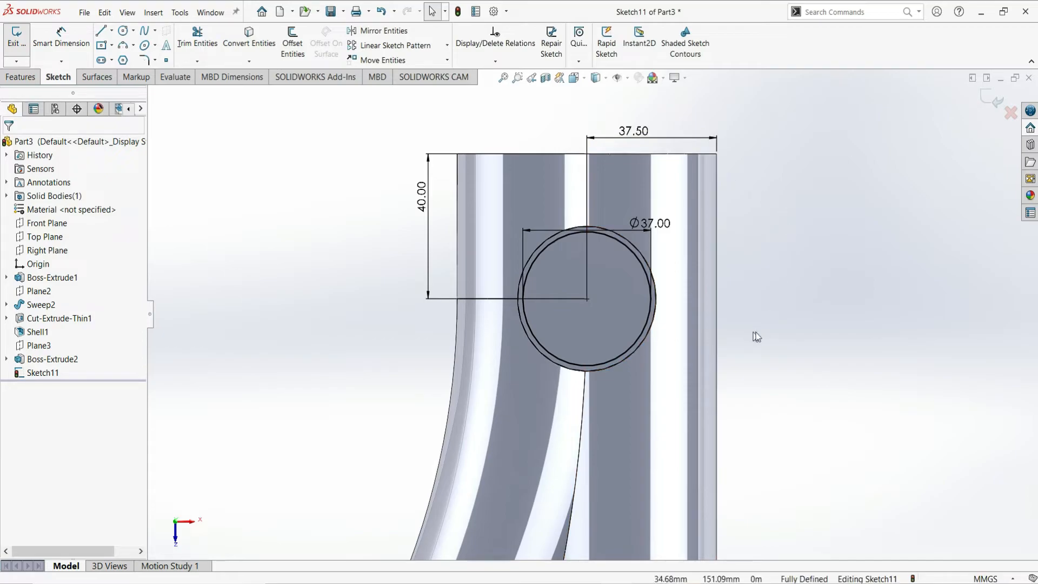
Cut-extrude the inner circle through the boss into the tube with a blind depth of 40 mm.
left_click(20, 77)
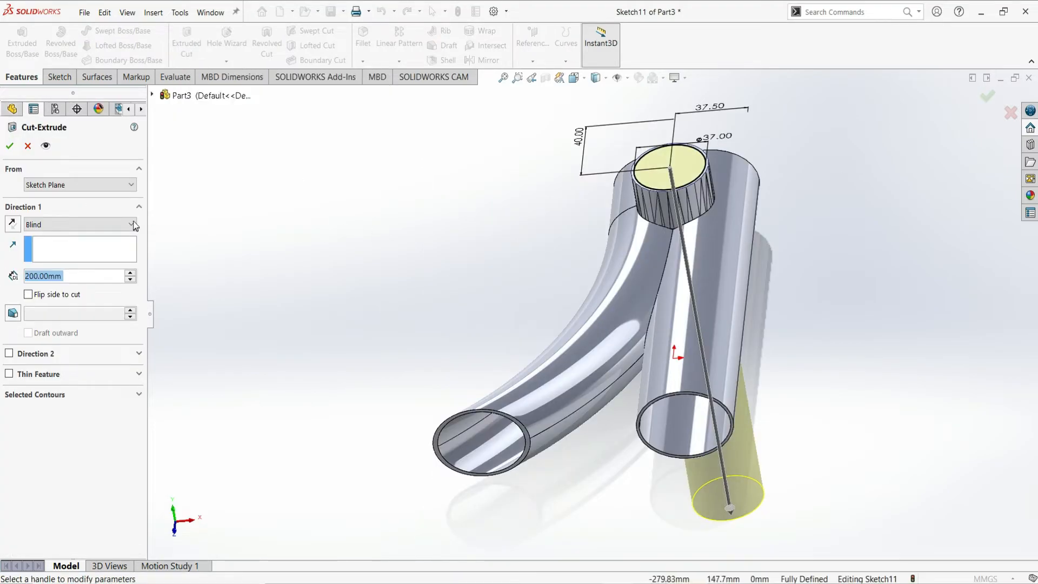
middle_click_drag(751, 280, 811, 230)
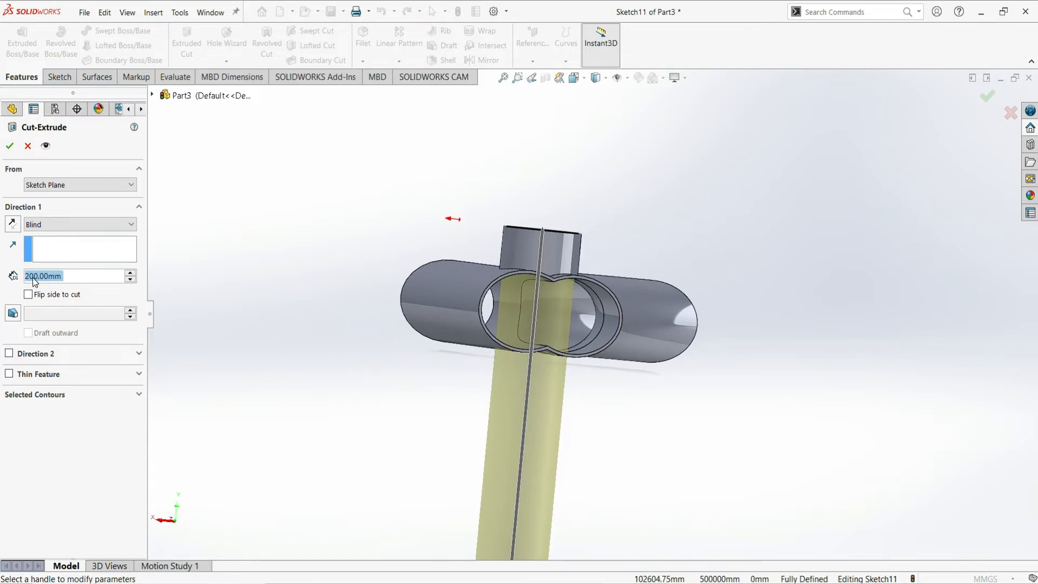
type("40")
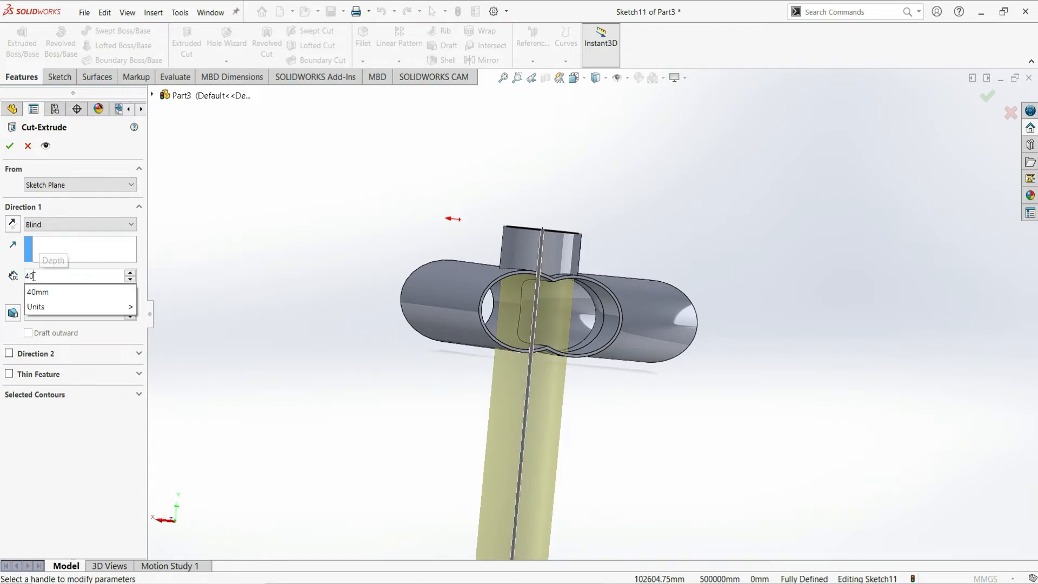
key("Return")
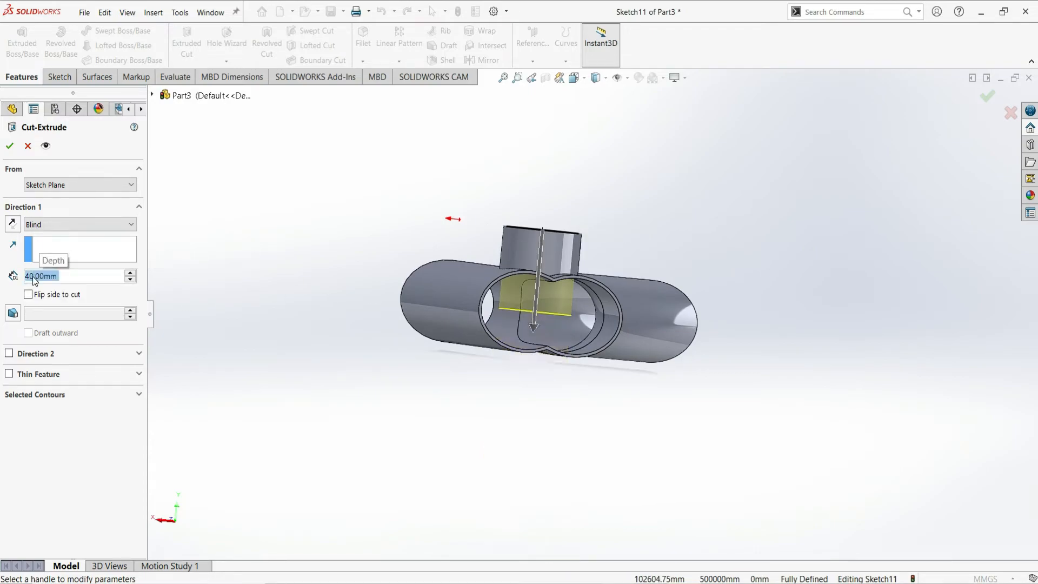
left_click(9, 147)
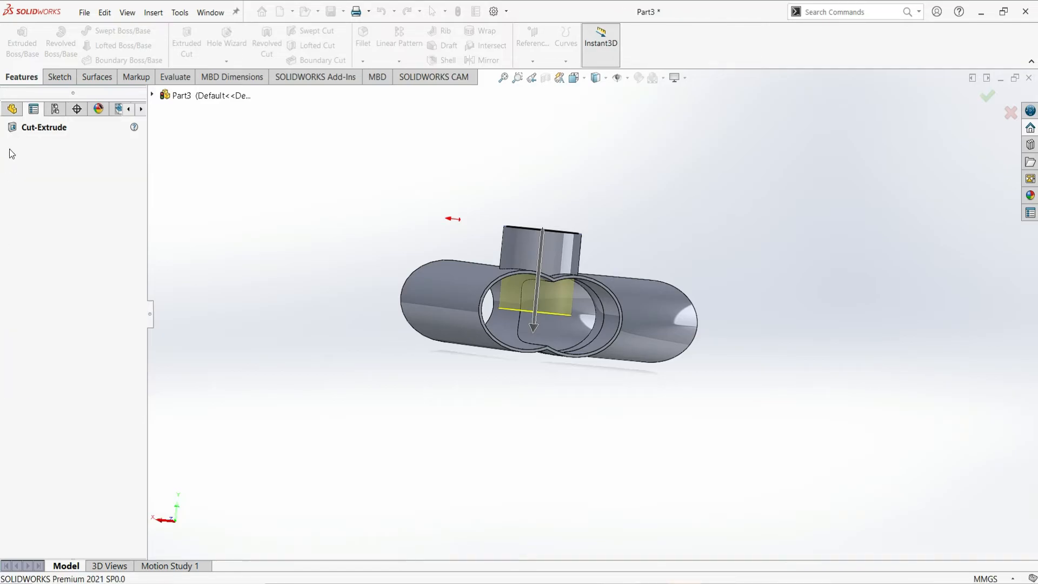
Fillet the outer and inner junction edges between the curved branch and the main tube with a 4 mm radius.
left_click(611, 187)
middle_click_drag(611, 186, 486, 417)
middle_click_drag(779, 217, 772, 271)
middle_click_drag(672, 296, 705, 249)
scroll(705, 249, "down", 3)
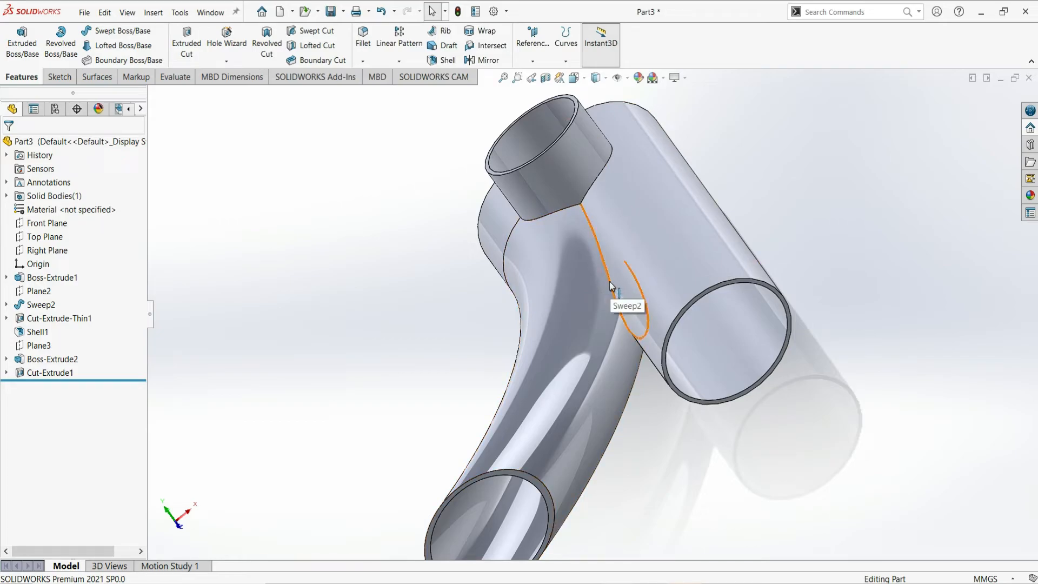
left_click(611, 287)
middle_click_drag(847, 189, 842, 209)
middle_click_drag(670, 443, 823, 388)
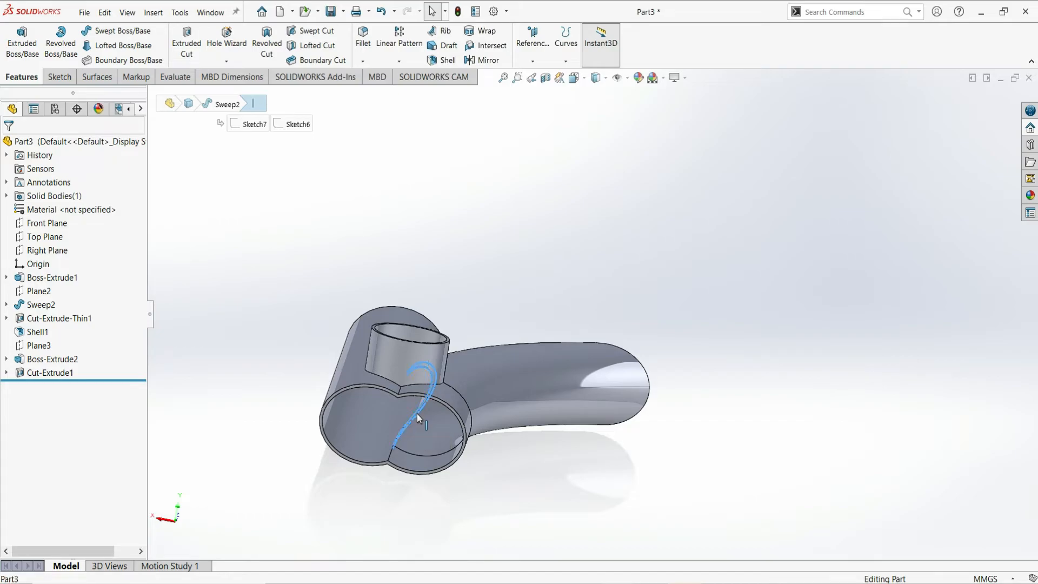
left_click(390, 457)
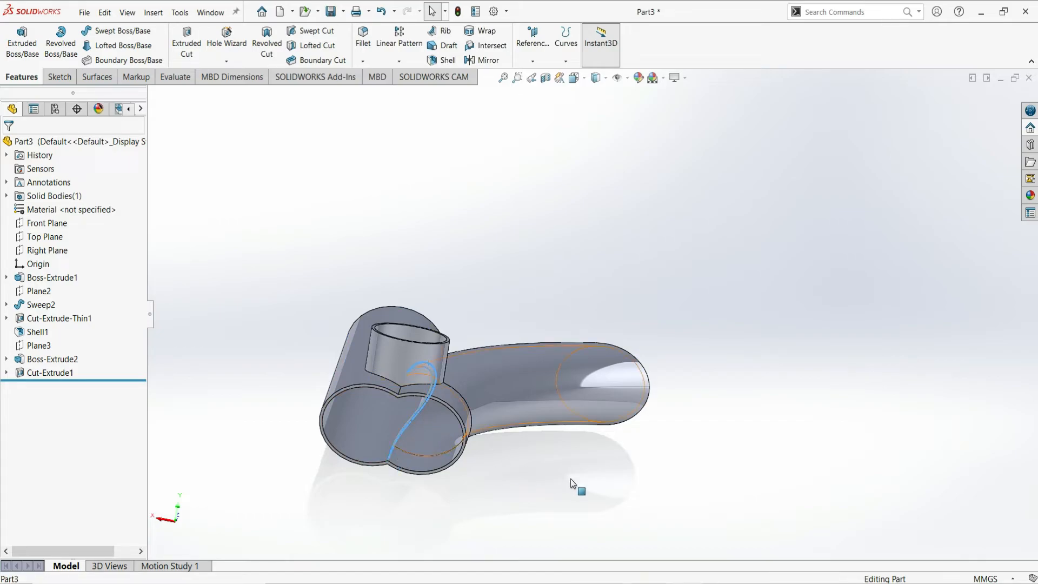
middle_click_drag(662, 475, 672, 445)
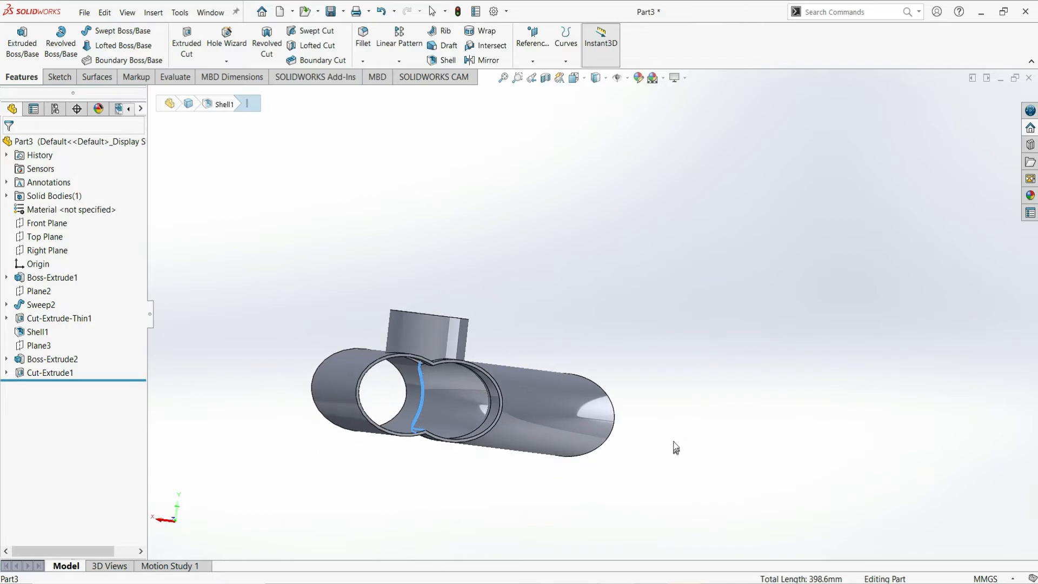
left_click(363, 61)
left_click(367, 79)
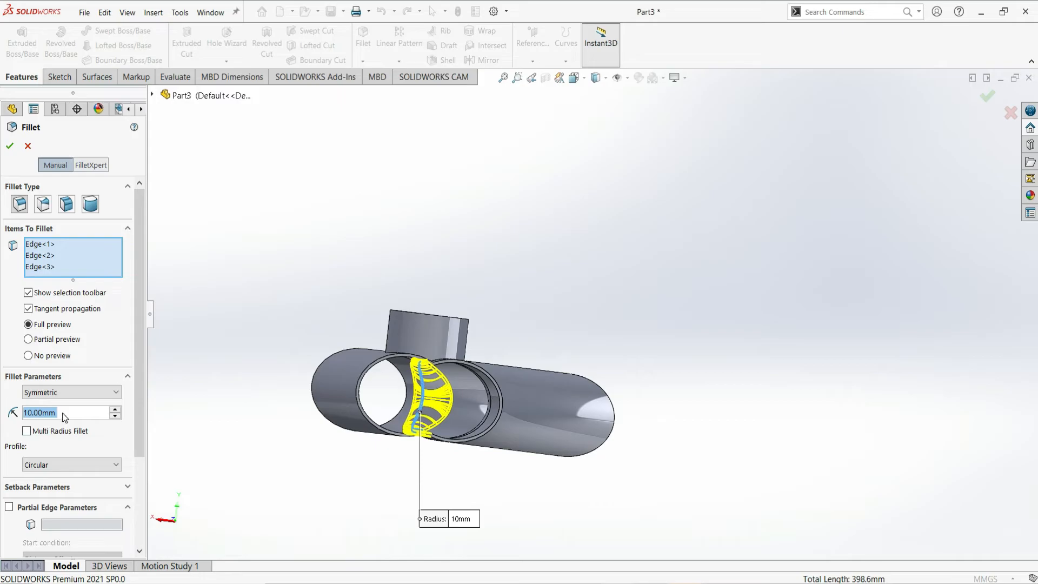
type("4")
key("Return")
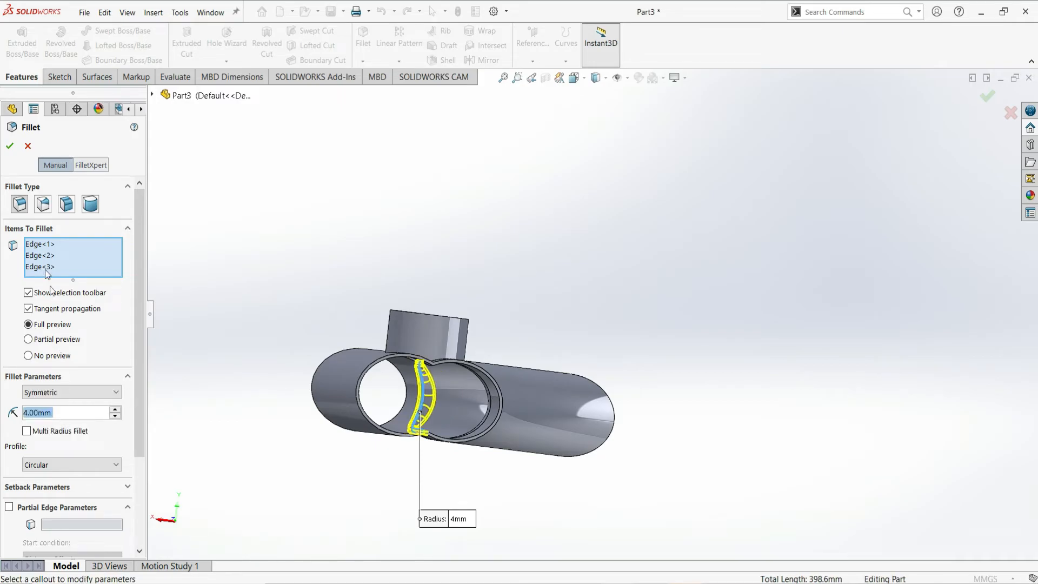
left_click(9, 144)
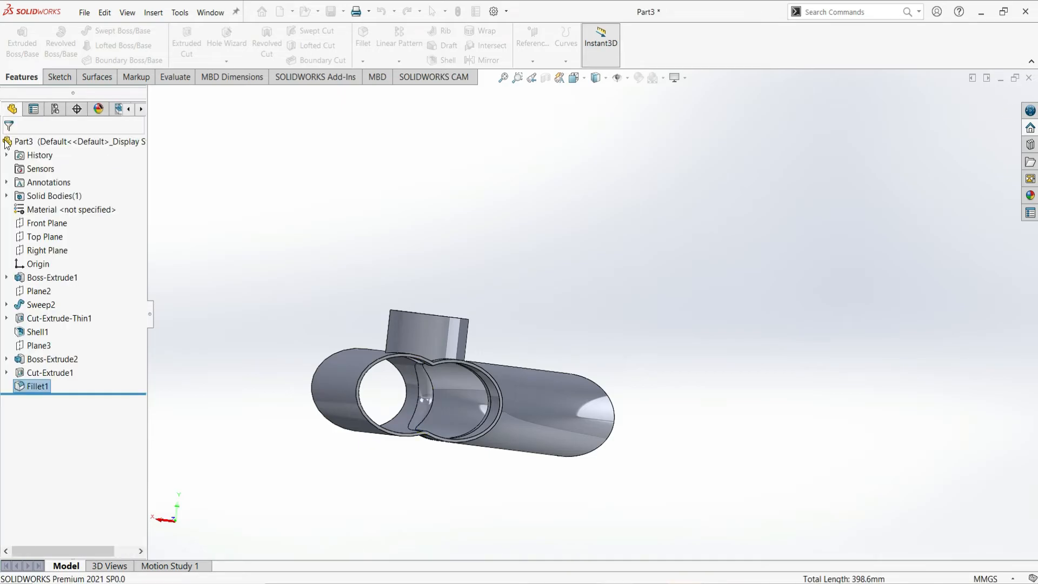
Fillet the edges around the round boss's base and the short tube-branch junction edge beside it with a 3 mm radius.
middle_click_drag(647, 312, 632, 499)
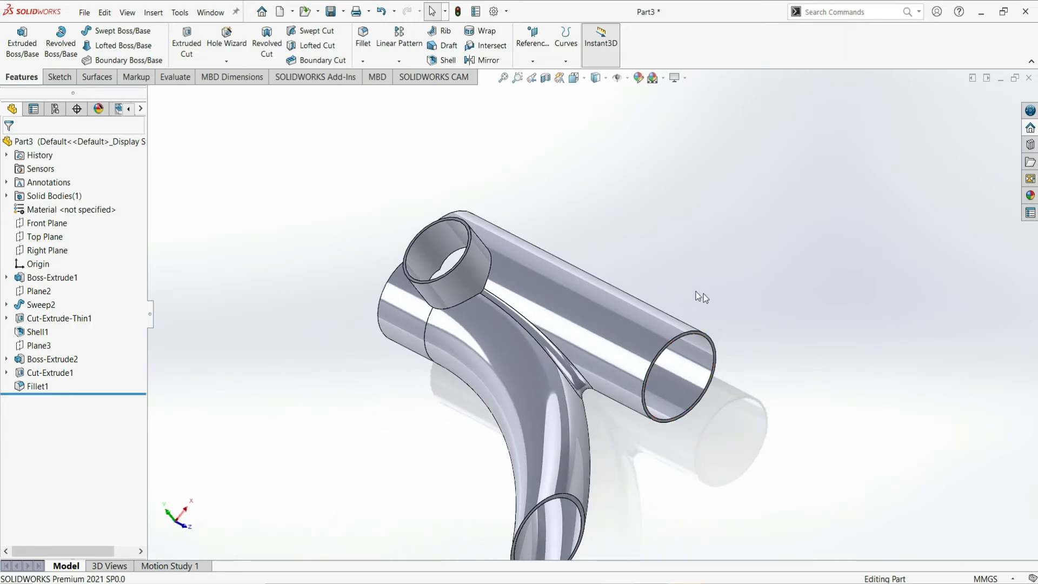
scroll(647, 269, "down", 2)
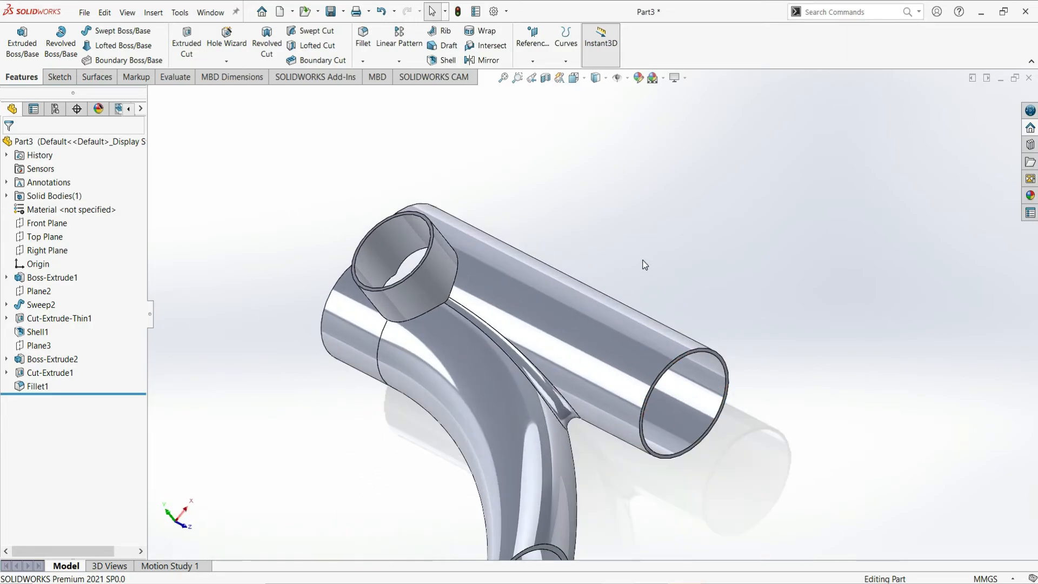
left_click(457, 276)
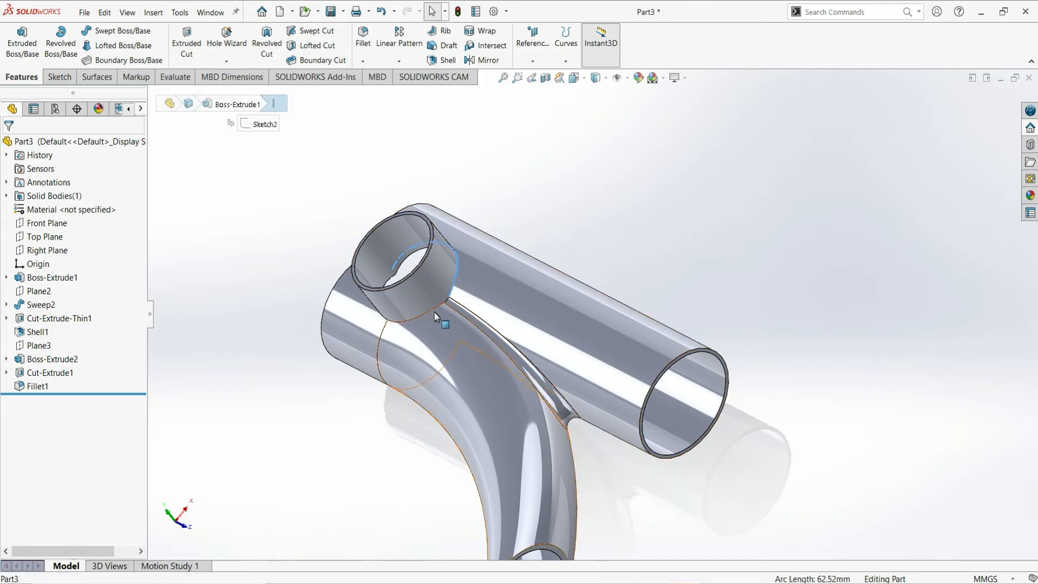
left_click(433, 309, "ctrl")
scroll(451, 309, "down", 8)
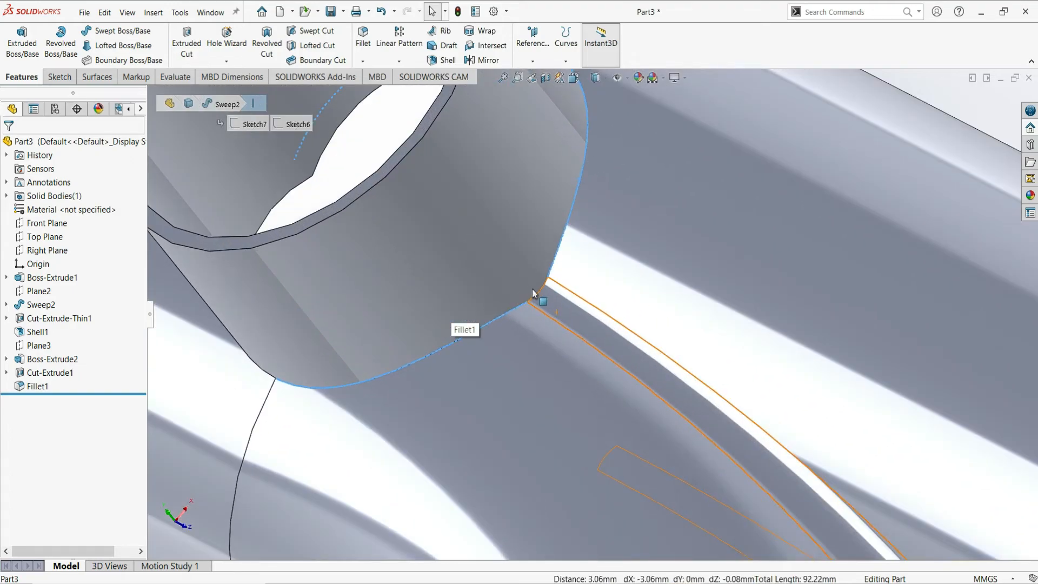
left_click(539, 297, "ctrl")
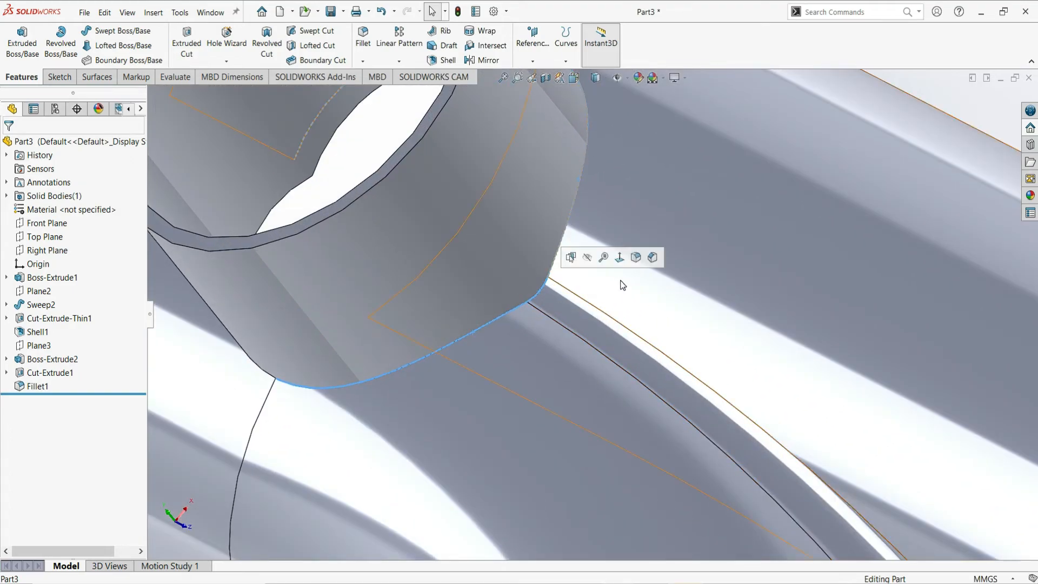
scroll(768, 209, "up", 8)
middle_click_drag(735, 237, 596, 261)
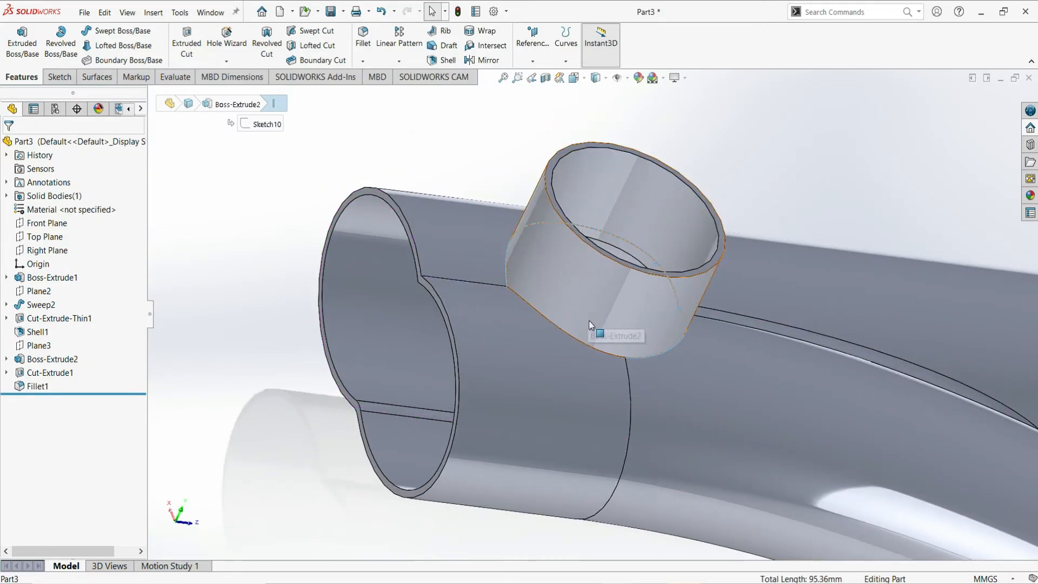
left_click(588, 345, "ctrl")
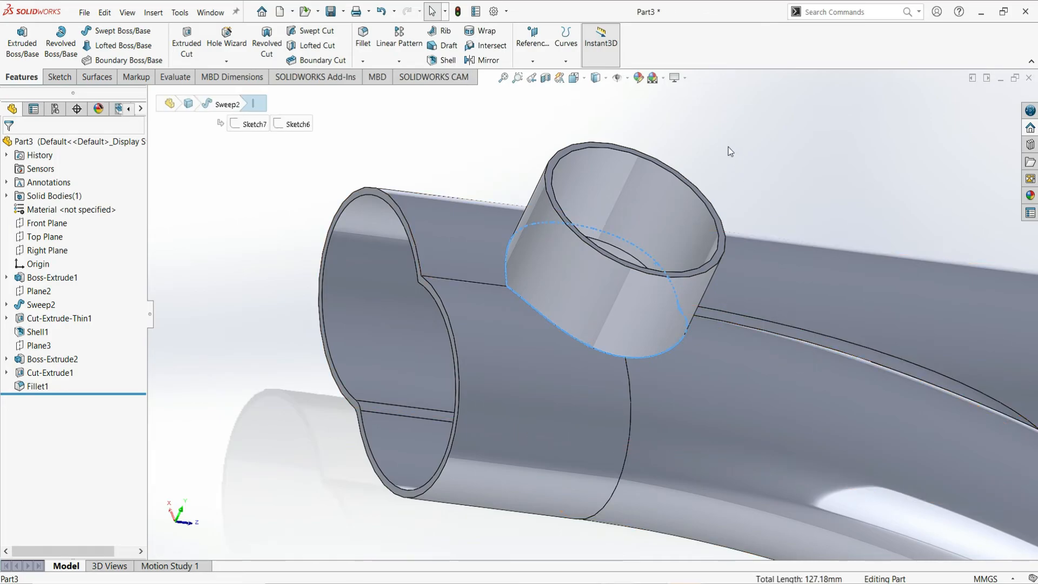
left_click(361, 52)
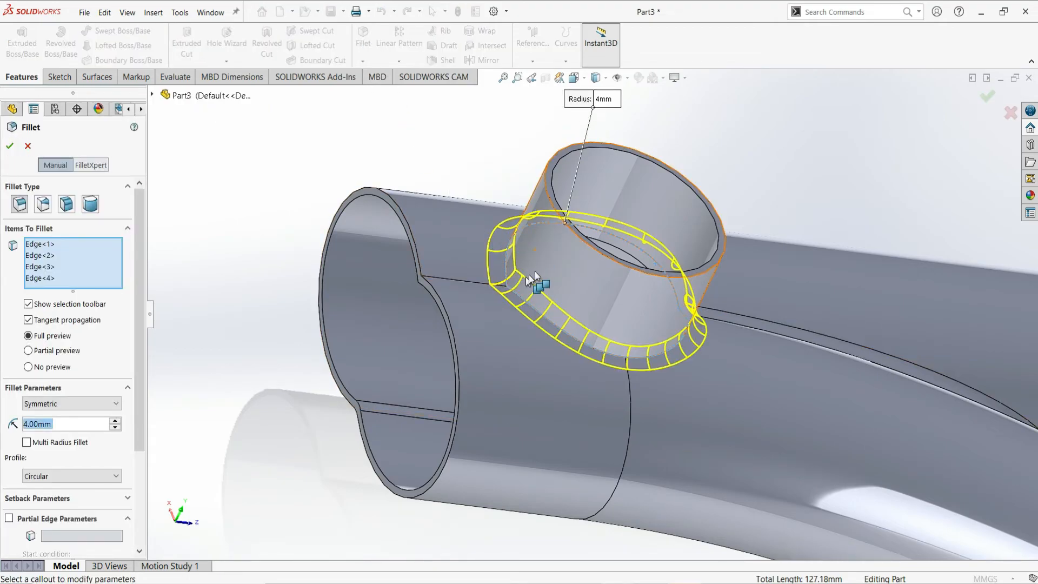
middle_click_drag(502, 175, 426, 328)
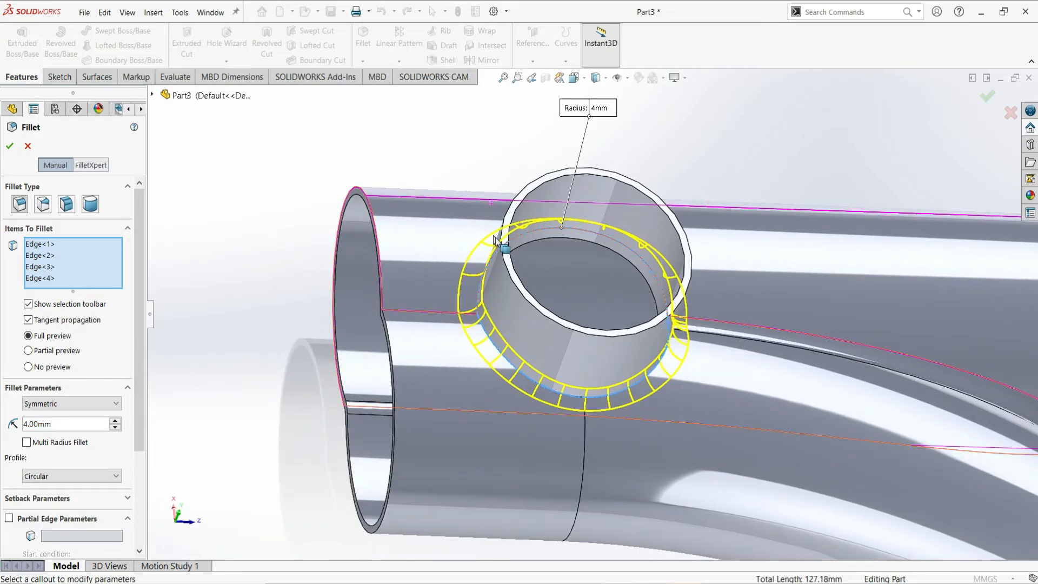
left_click(433, 313)
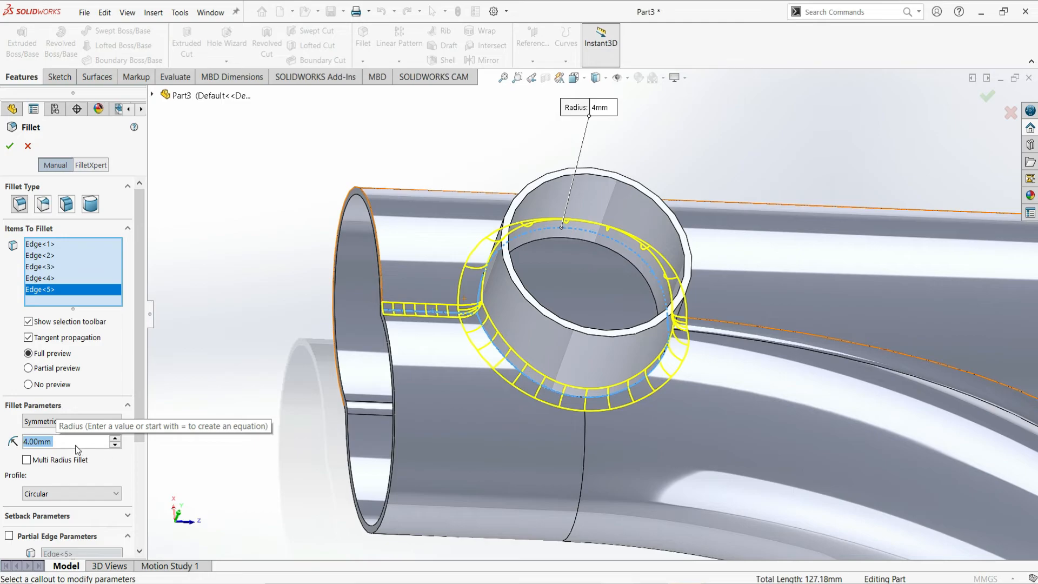
type("3")
key("Return")
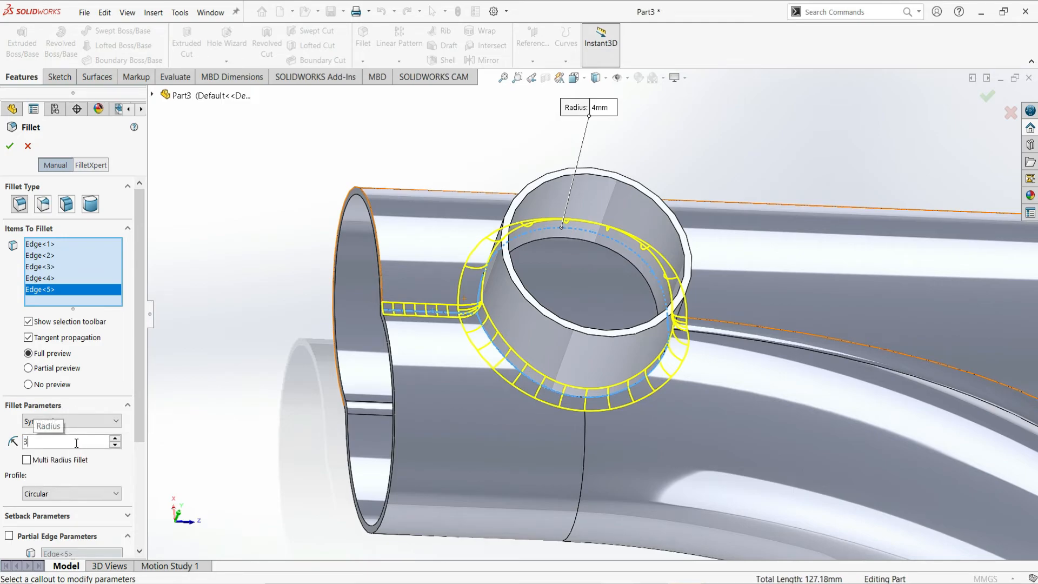
left_click(4, 150)
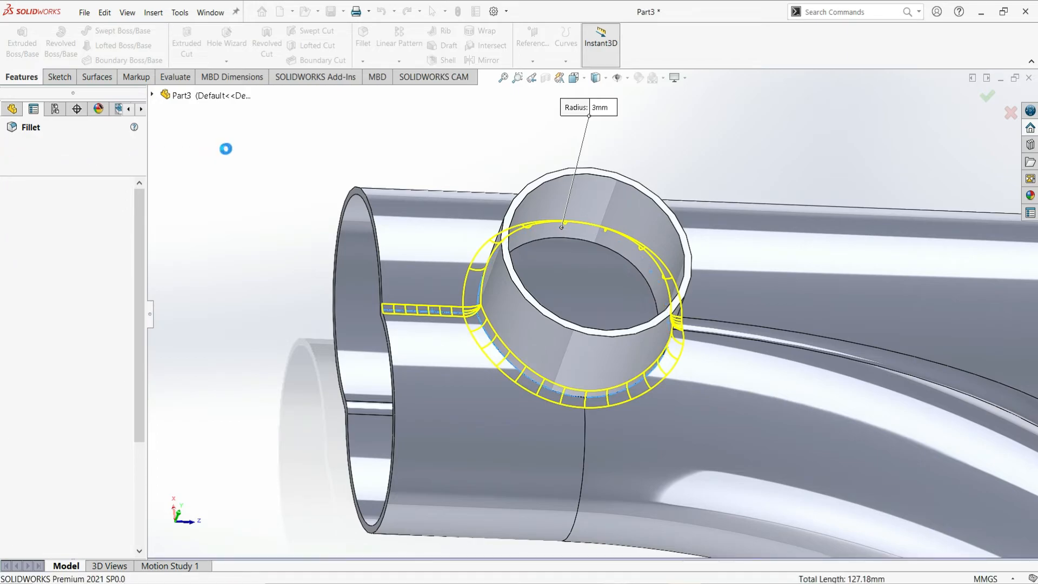
Inspect the filleted part, set it to the isometric view, and switch the scene to a plain white background.
middle_click_drag(756, 185, 655, 173)
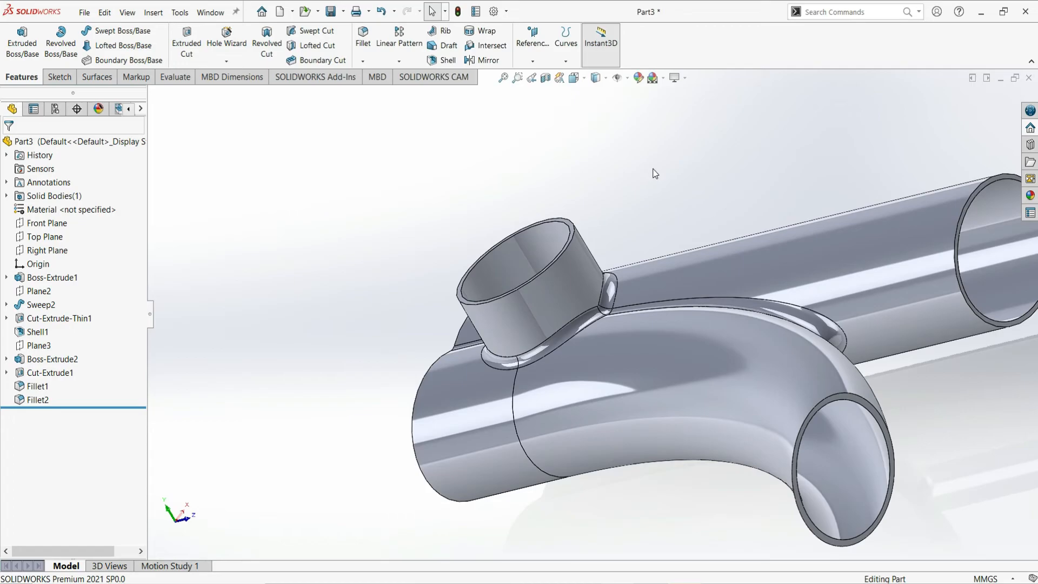
scroll(653, 169, "up", 2)
middle_click_drag(1000, 223, 974, 358)
middle_click_drag(690, 388, 554, 521)
middle_click_drag(795, 292, 785, 361)
key("ctrl+7")
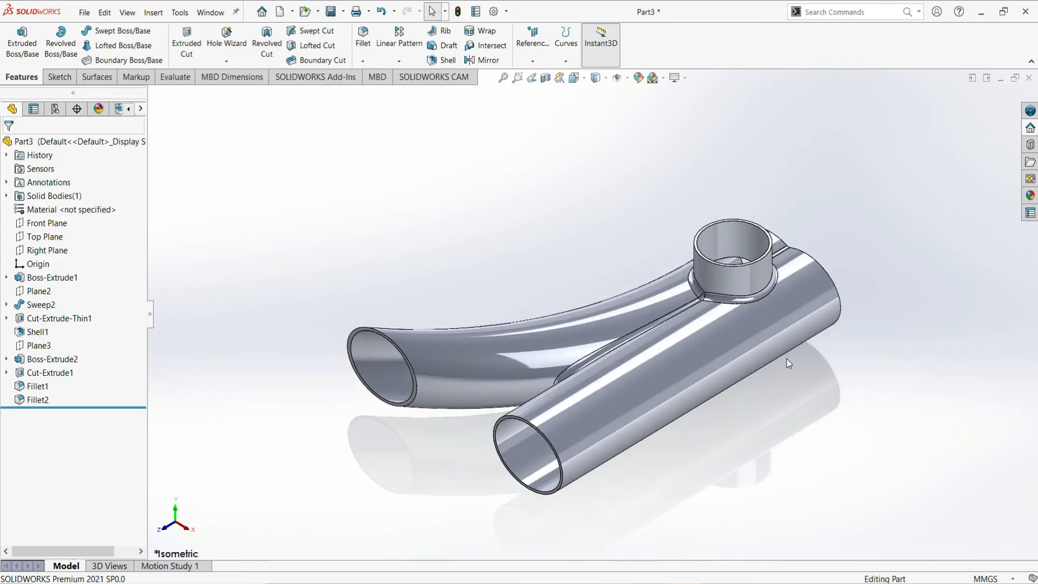
left_click(663, 78)
left_click(702, 107)
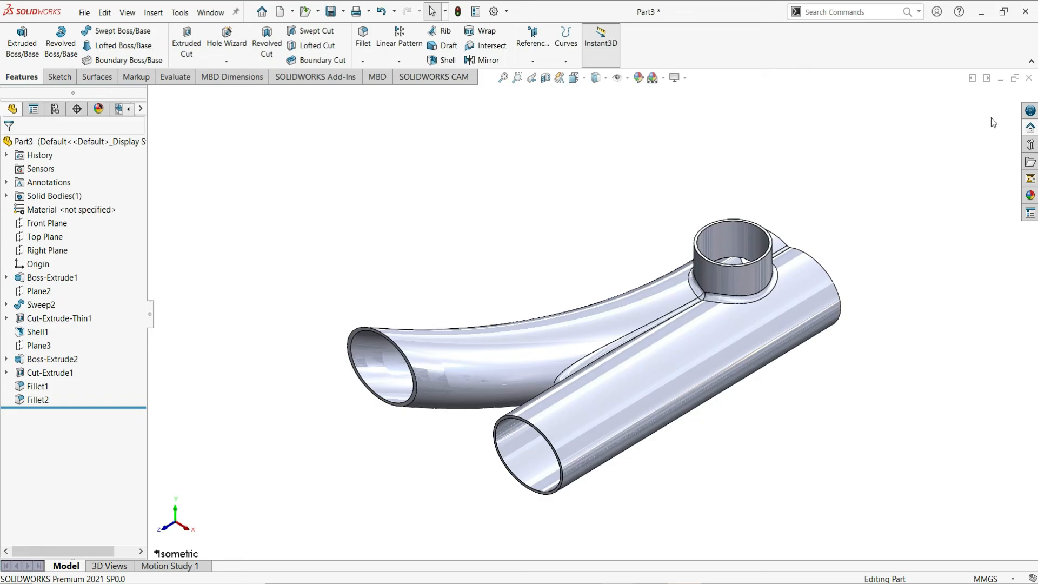
left_click(1030, 196)
scroll(915, 399, "down", 1)
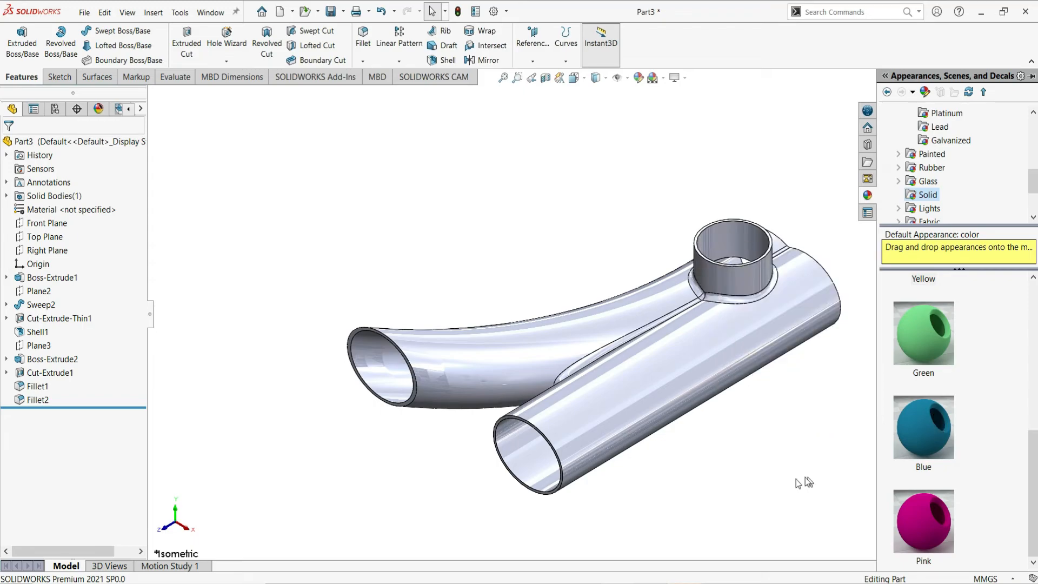
left_click(751, 481)
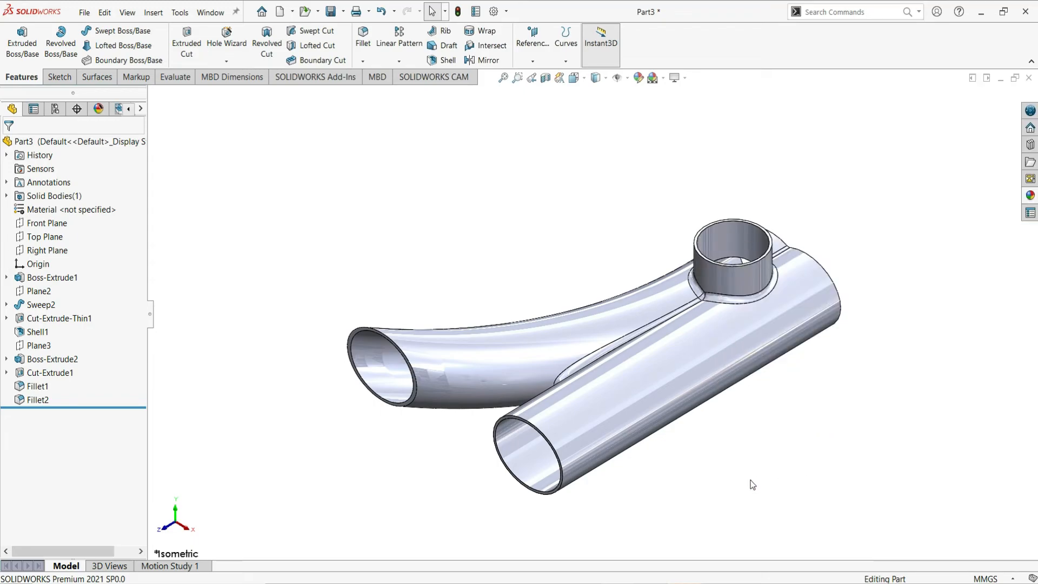
Colour both fillet features red using the standard colour swatches.
left_click(38, 386)
left_click(44, 401, "ctrl")
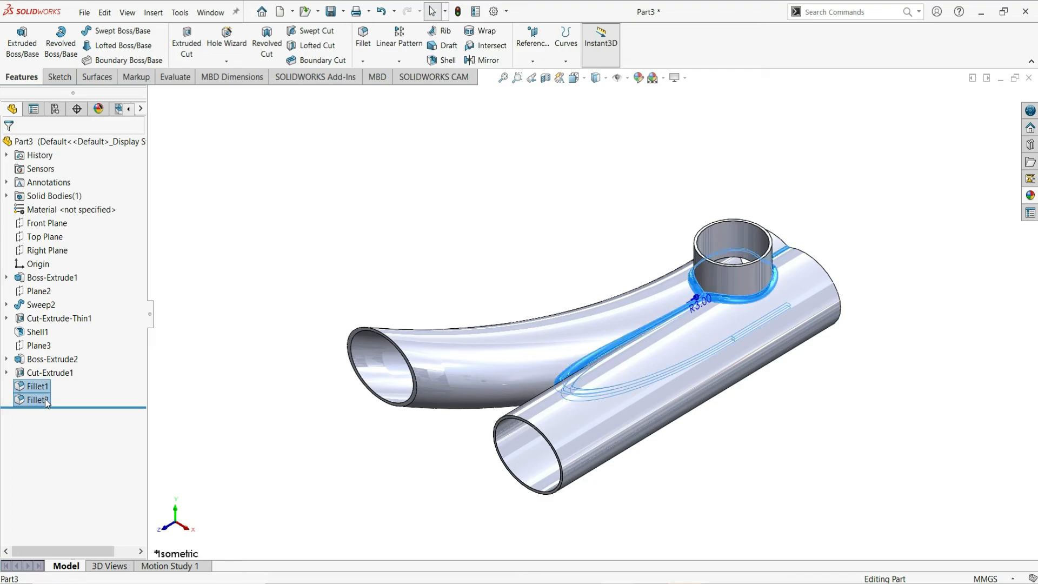
left_click(638, 78)
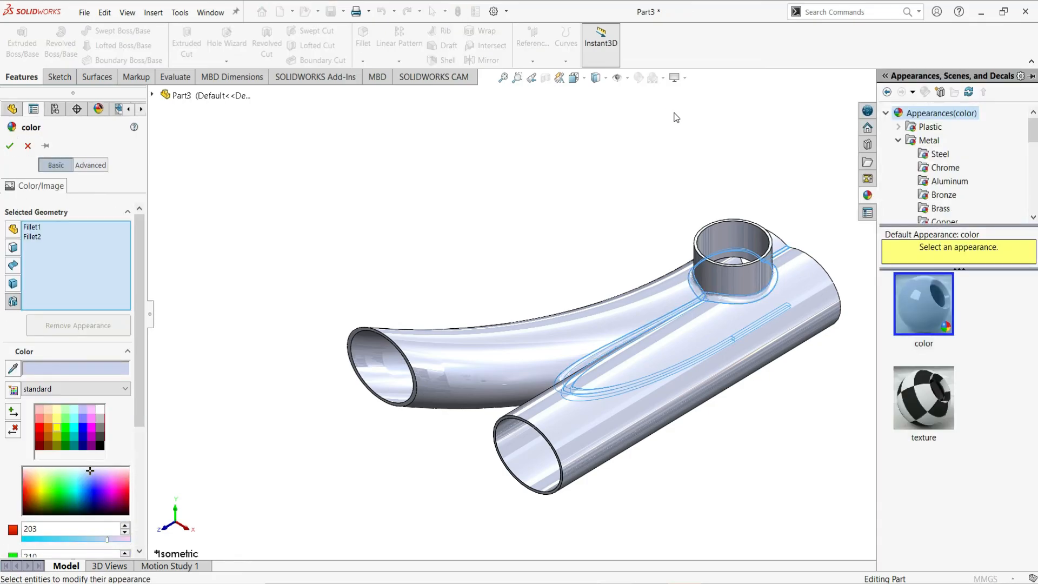
left_click(40, 426)
left_click(9, 146)
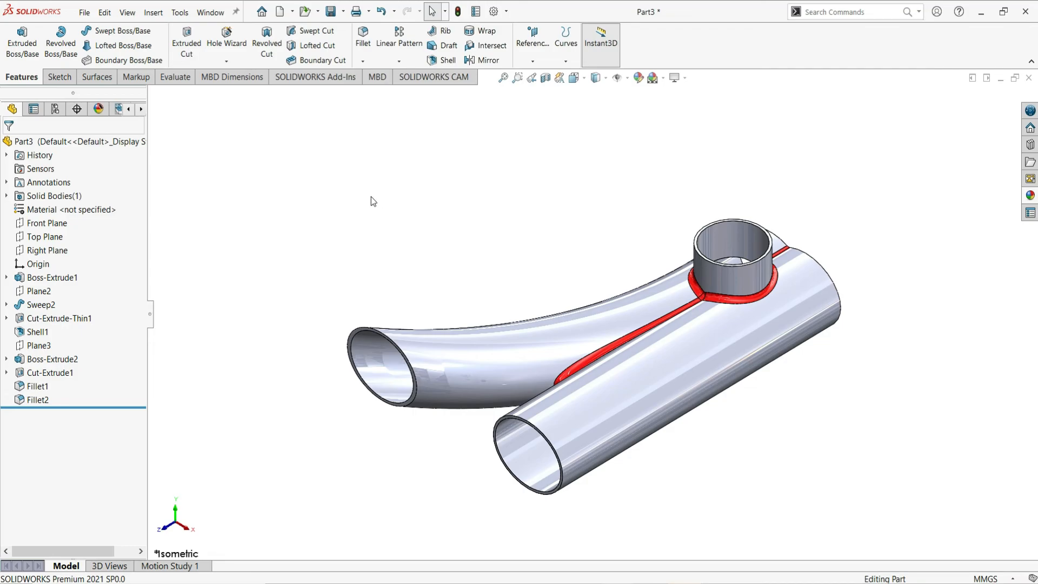
Apply the solid Yellow appearance to Boss-Extrude1, Sweep2, Cut-Extrude-Thin1, Shell1, Boss-Extrude2 and Cut-Extrude1.
left_click(79, 278)
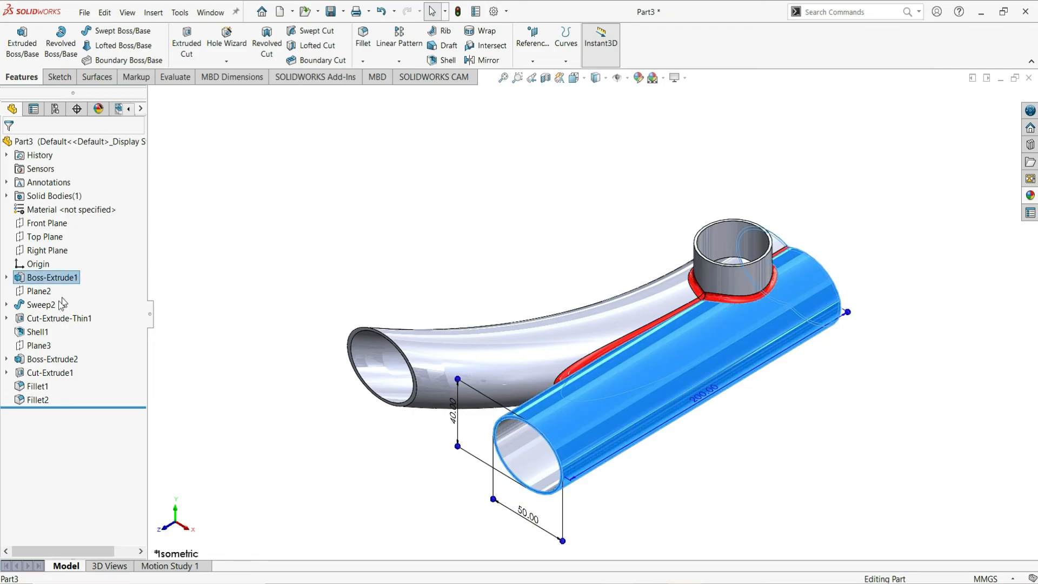
left_click(54, 319, "ctrl")
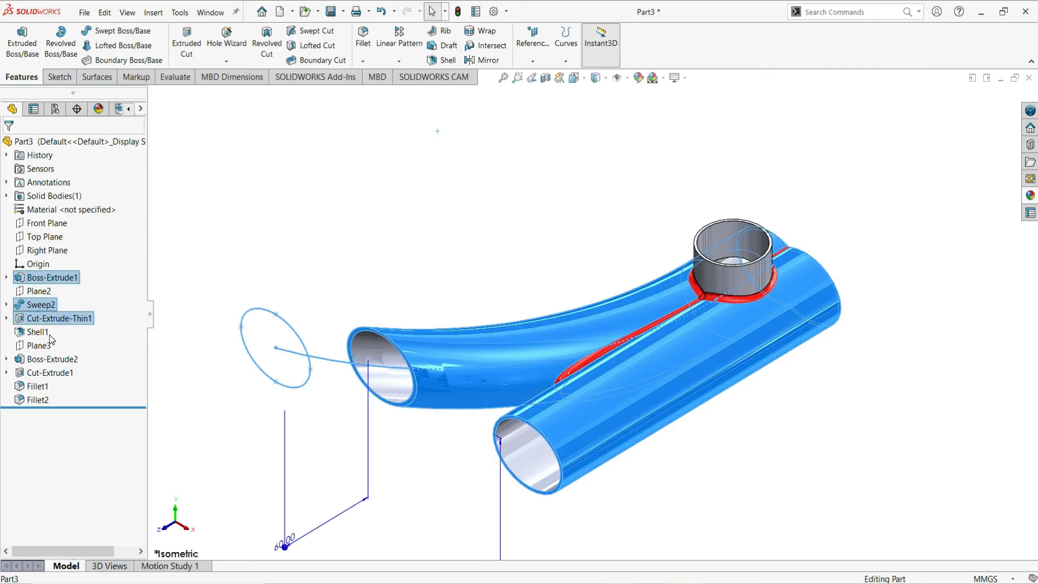
left_click(38, 332, "ctrl")
left_click(61, 360, "ctrl")
left_click(62, 373, "ctrl")
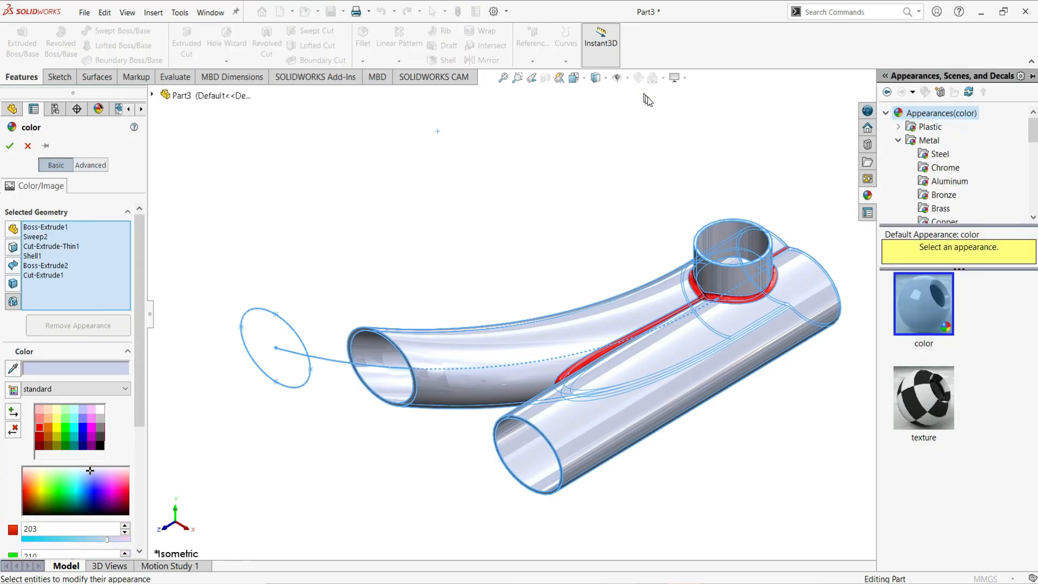
scroll(956, 186, "down", 4)
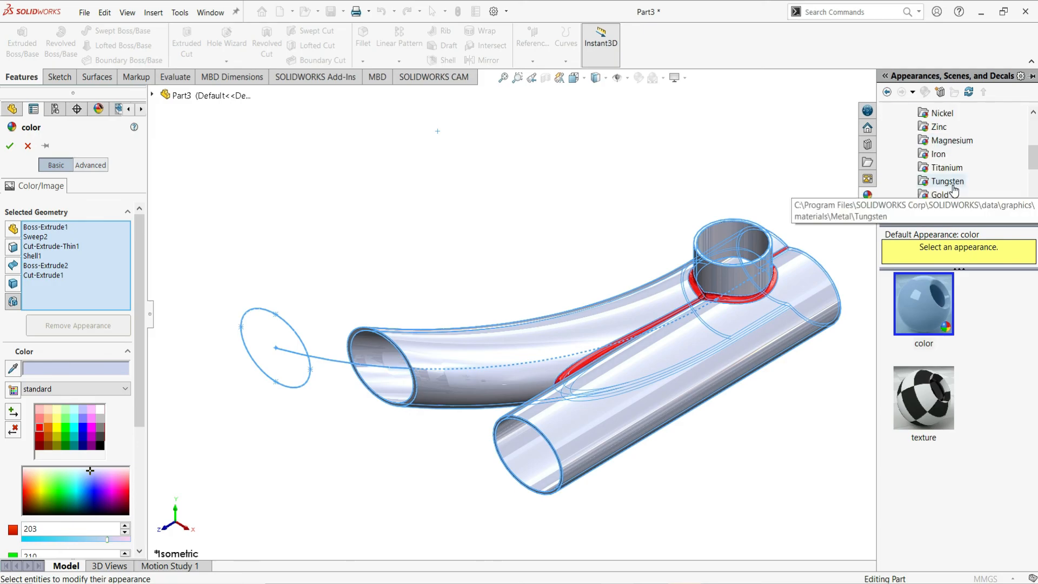
scroll(956, 205, "down", 1)
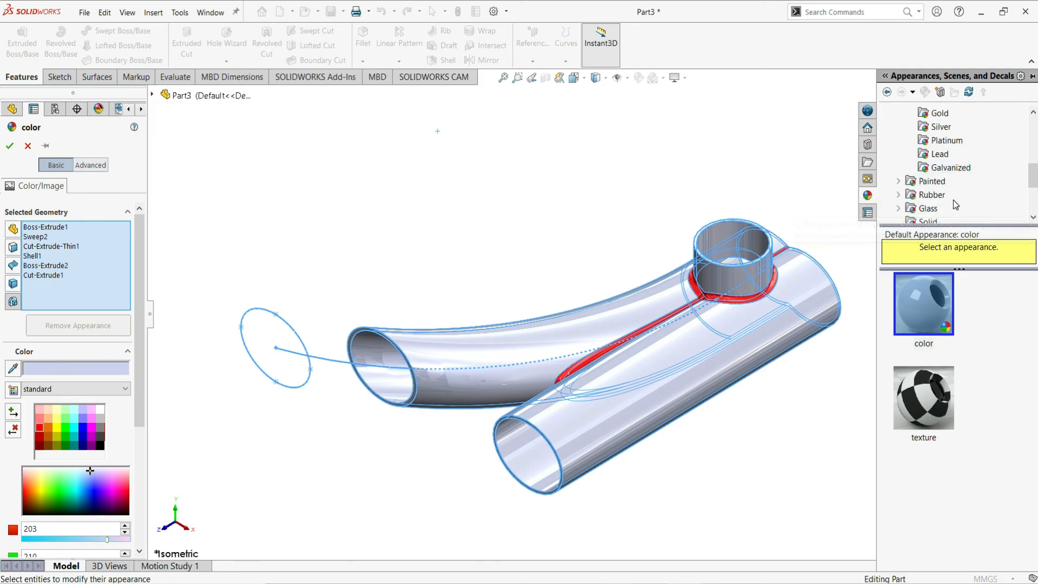
scroll(954, 202, "down", 1)
left_click(931, 186)
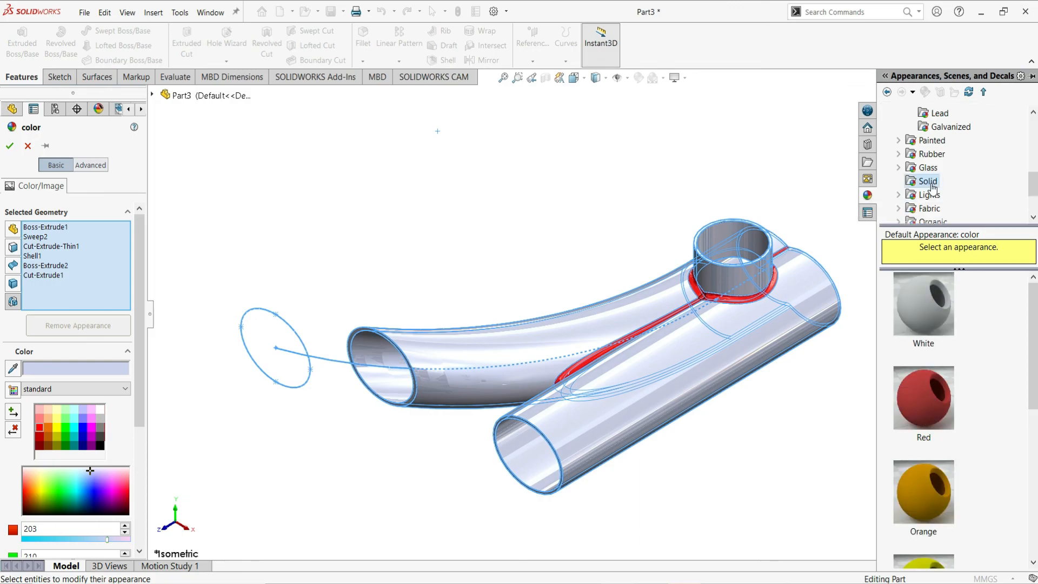
scroll(954, 356, "down", 3)
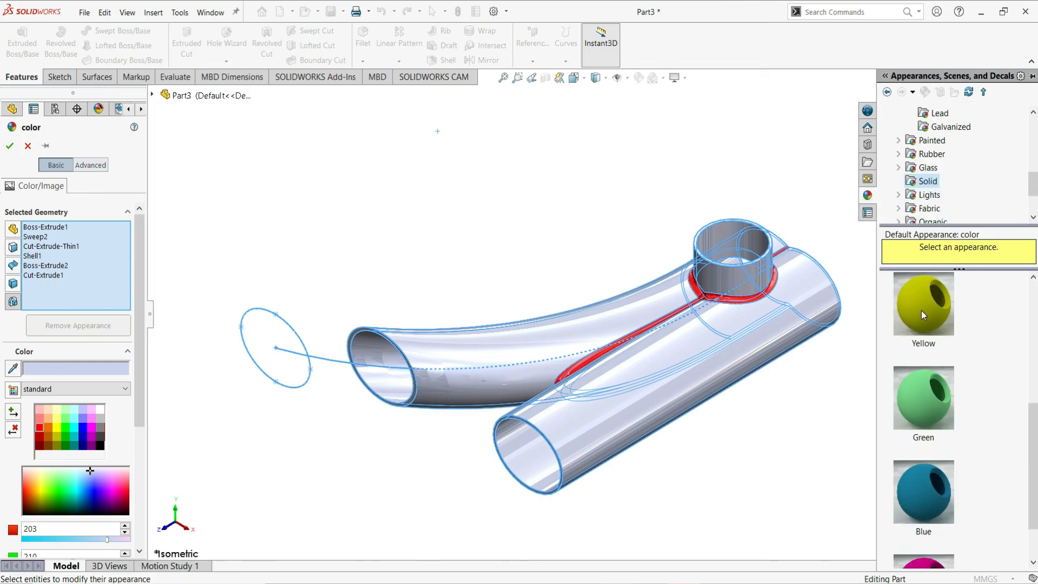
left_click(924, 315)
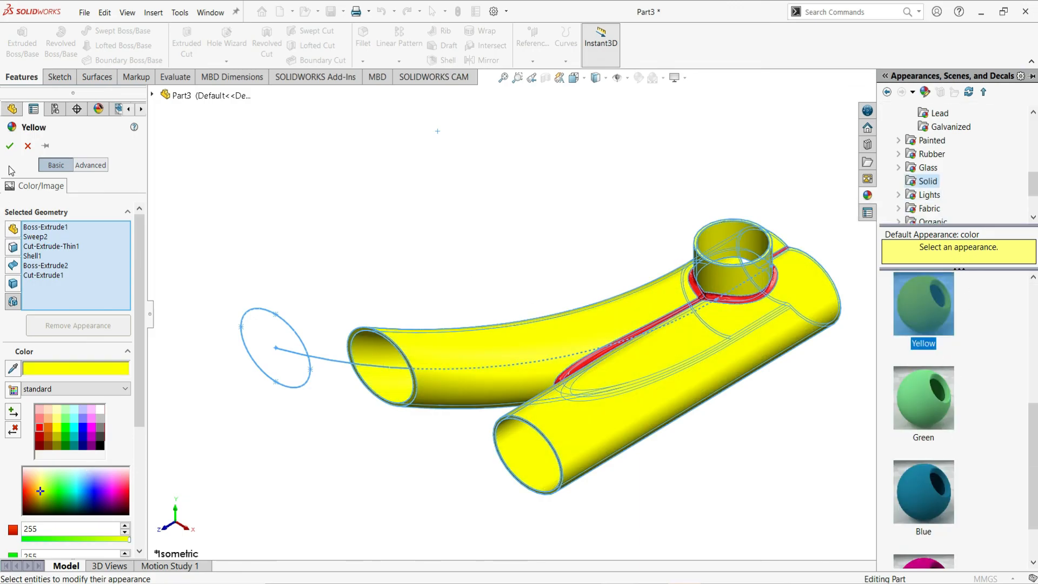
left_click(10, 145)
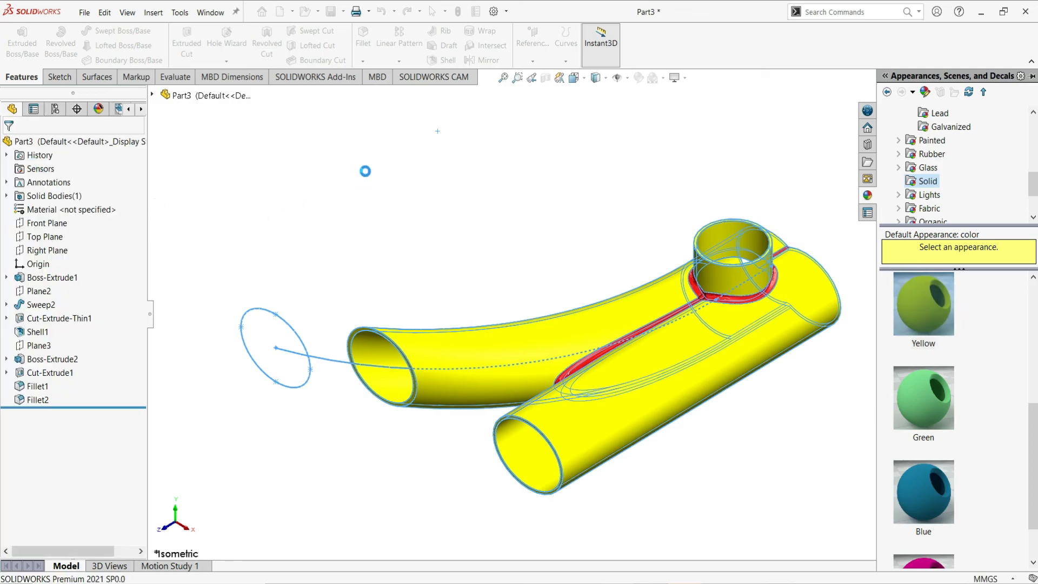